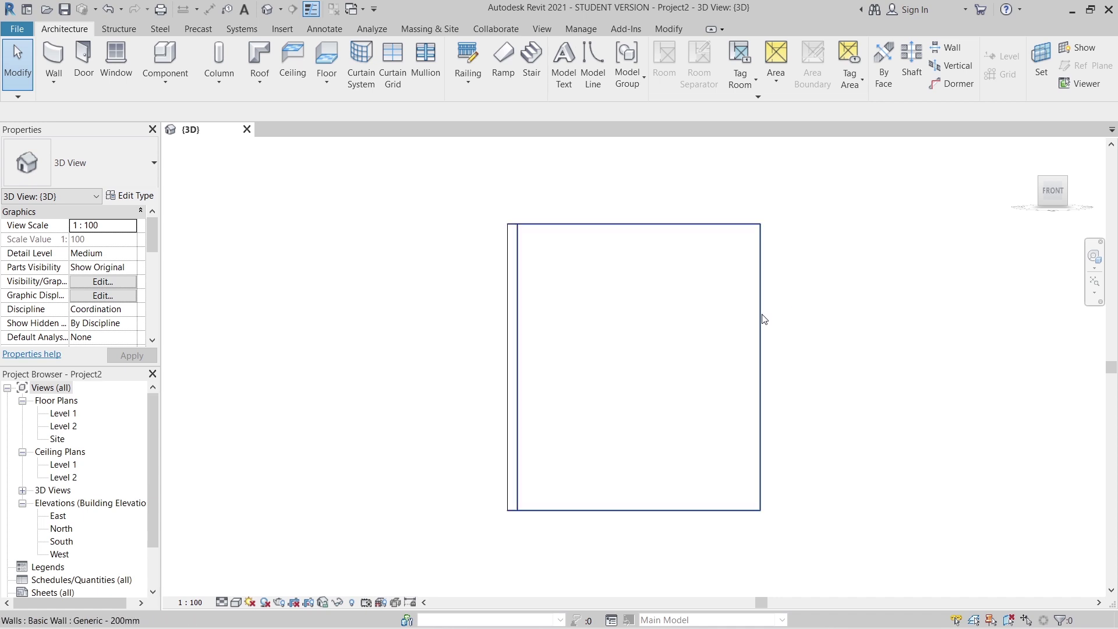
# - Delete the existing wall and orient the 3D view to the top
pyautogui.press('Delete')
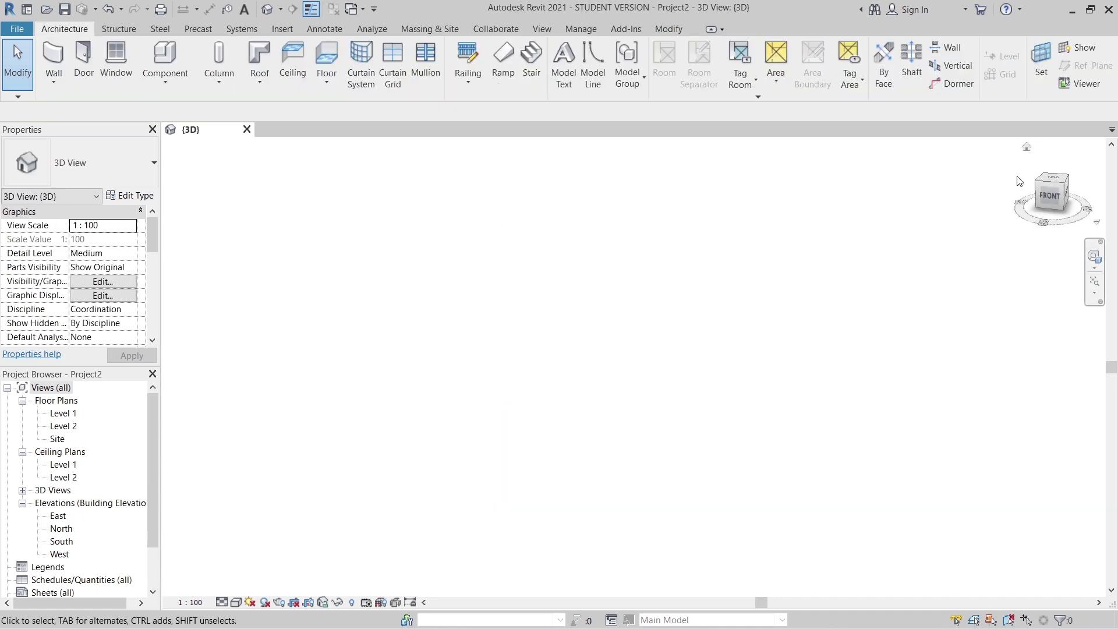
pyautogui.click(1058, 181)
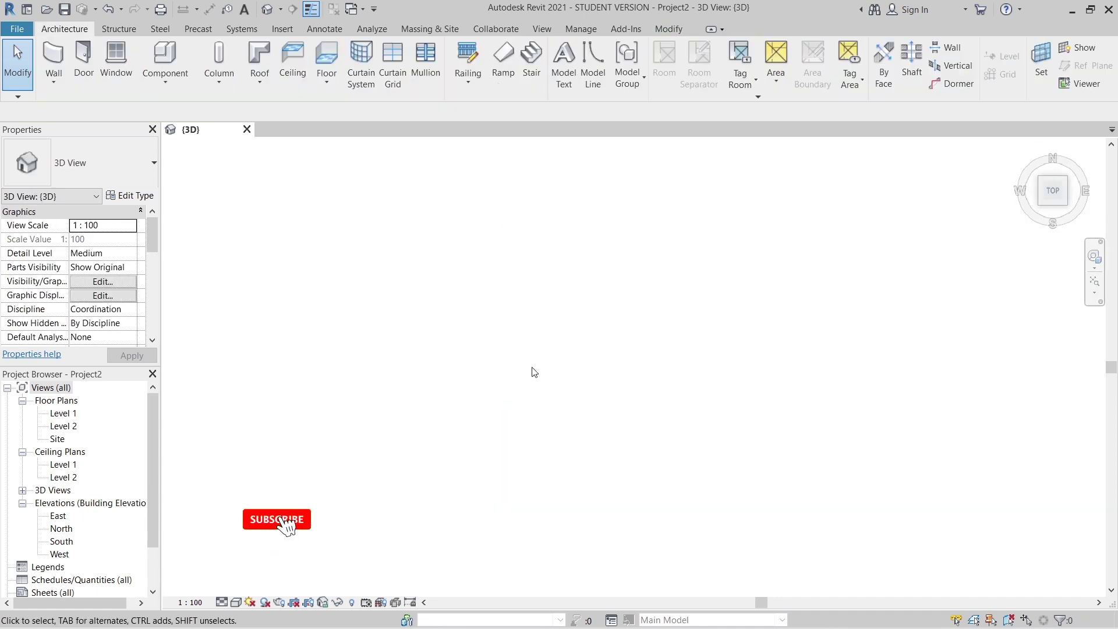
pyautogui.press('w')
pyautogui.press('a')
pyautogui.click(398, 327)
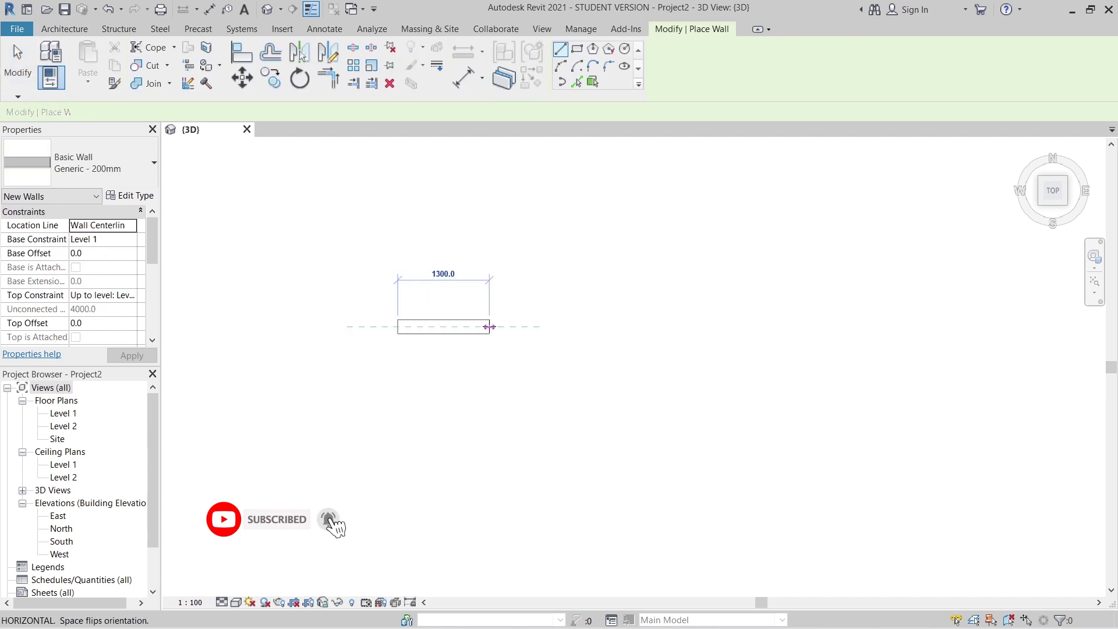
pyautogui.write('4.8')
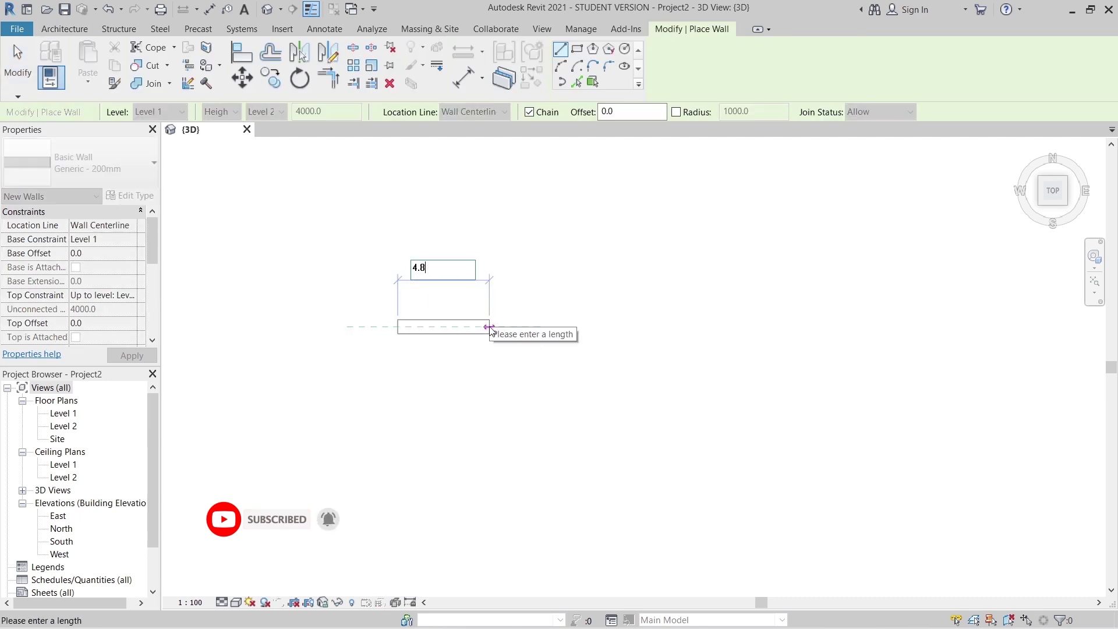
pyautogui.press('Escape')
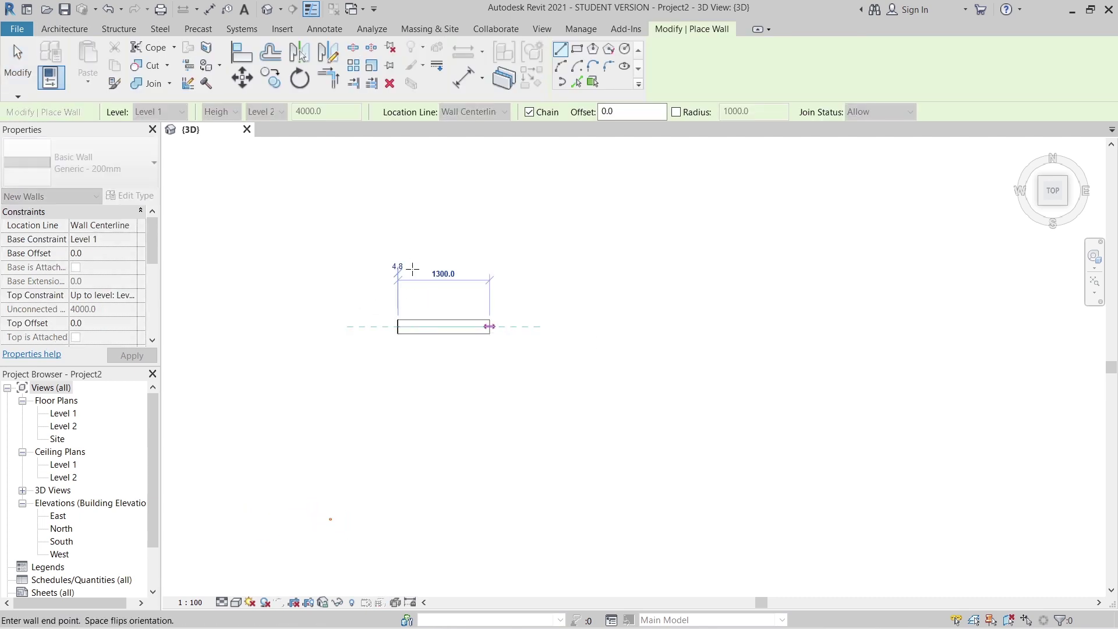
pyautogui.press('Escape')
pyautogui.press('Escape')
pyautogui.press('Escape')
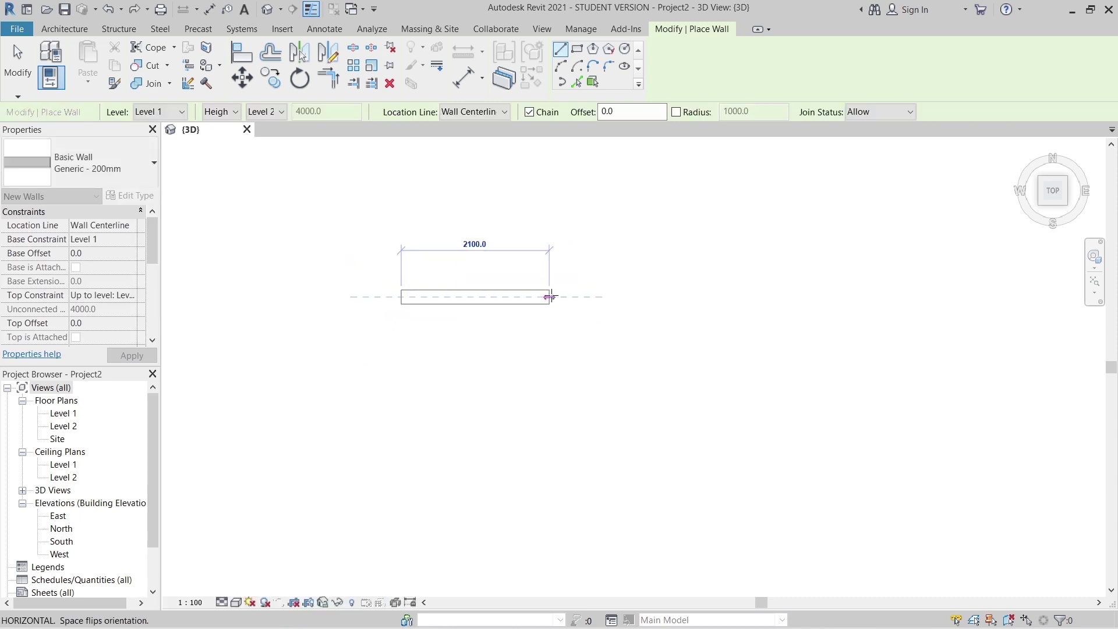
# - Draw a horizontal Generic - 200mm wall 4800 mm long in the top-oriented 3D view
pyautogui.write('4')
pyautogui.press('Return')
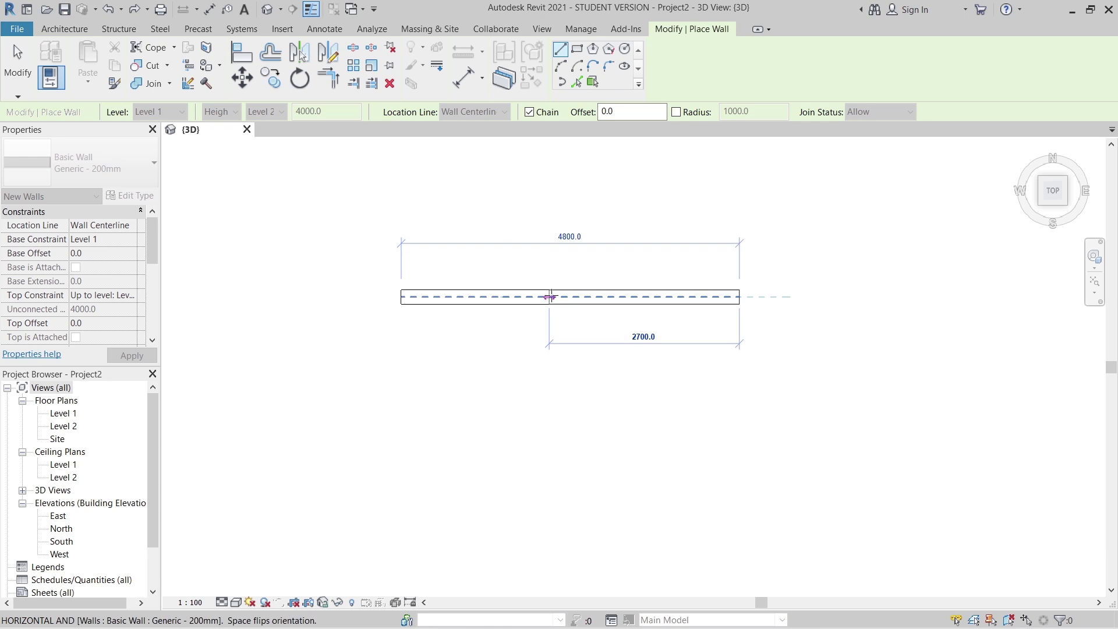
pyautogui.press('Escape')
pyautogui.press('Escape')
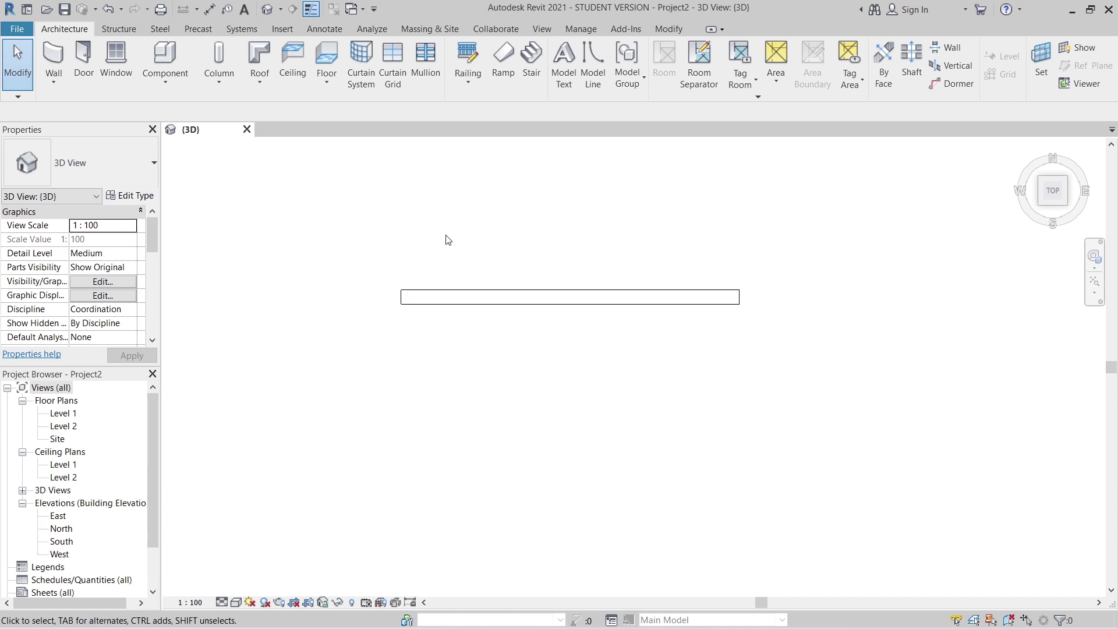
# - Change the type of the drawn wall to Curtain Wall Storefront
pyautogui.click(543, 294)
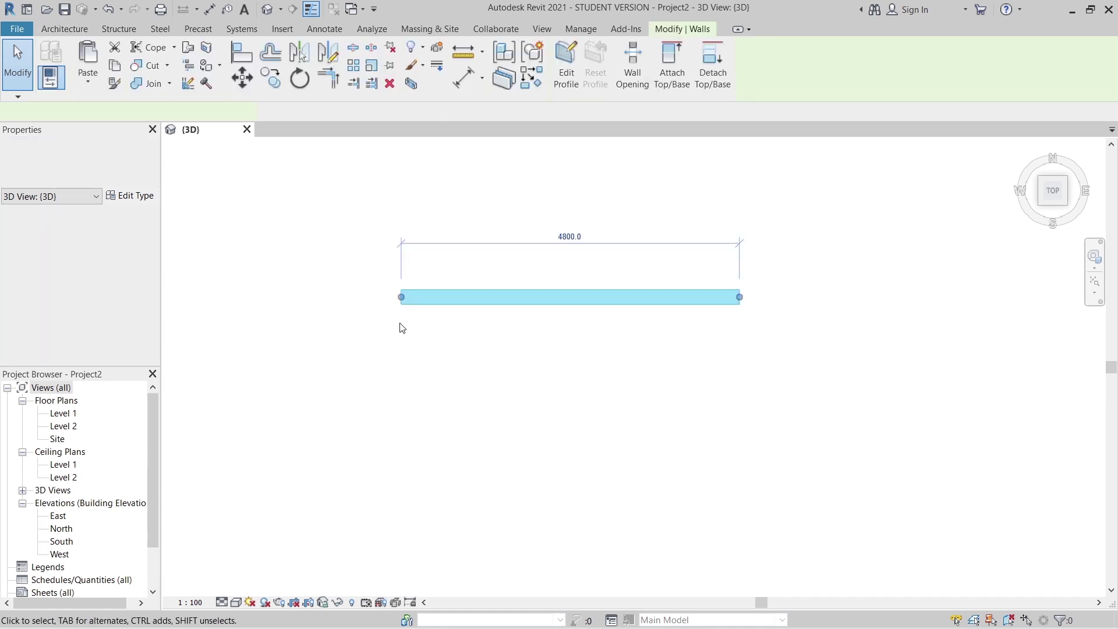
pyautogui.click(133, 167)
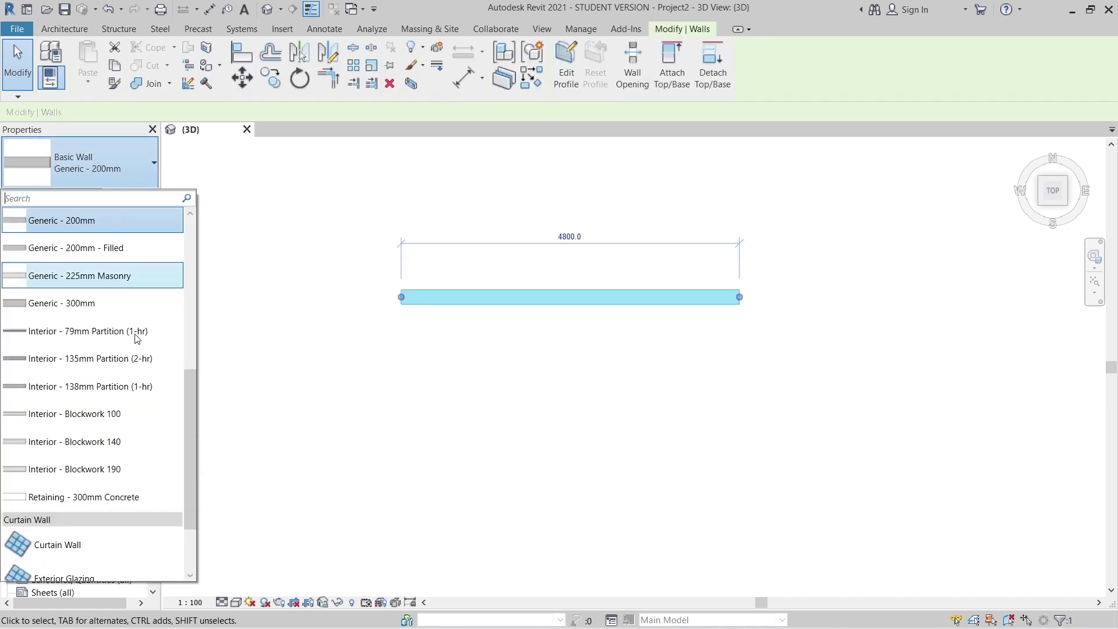
pyautogui.click(79, 516)
pyautogui.scroll(-2, 464, 404)
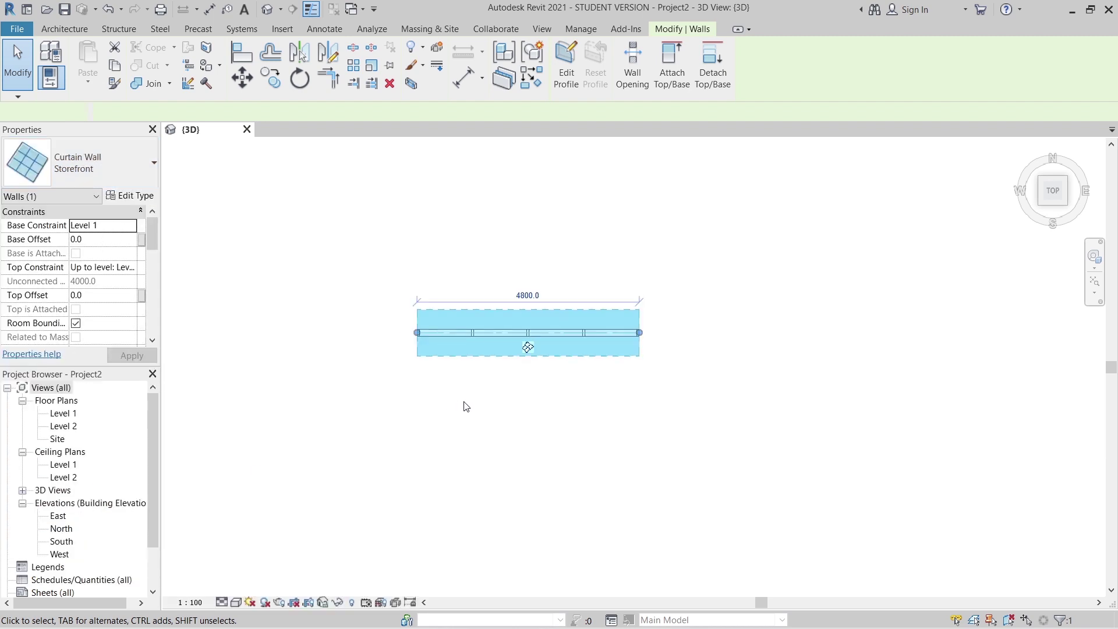
pyautogui.moveTo(464, 404); pyautogui.dragTo(411, 411, button='middle')
pyautogui.press('a')
pyautogui.press('r')
pyautogui.scroll(2, 402, 326)
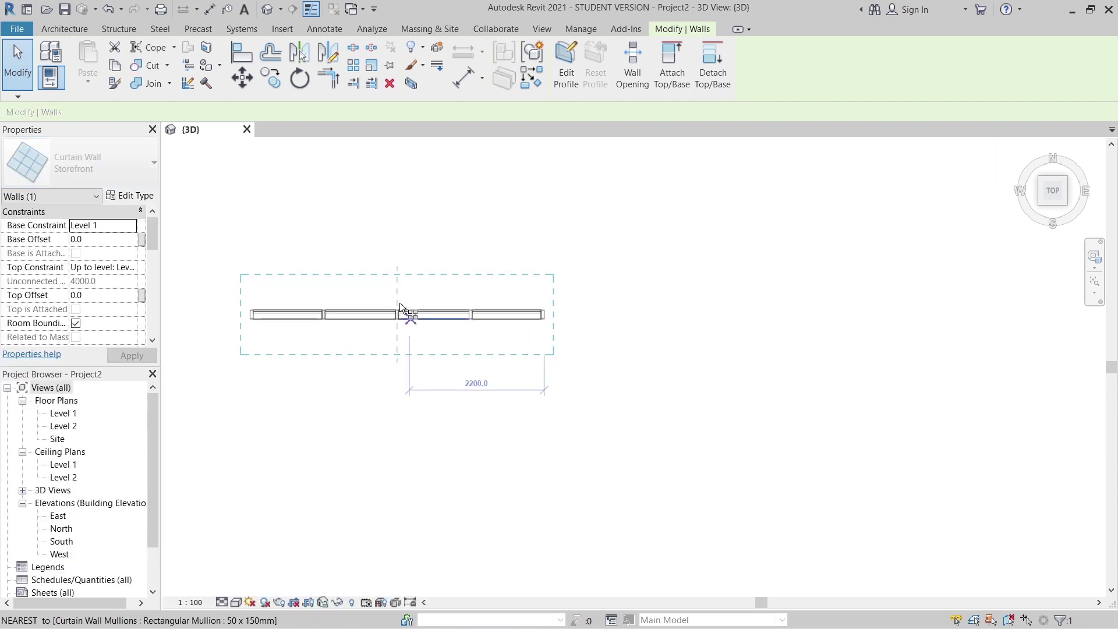
pyautogui.click(396, 306)
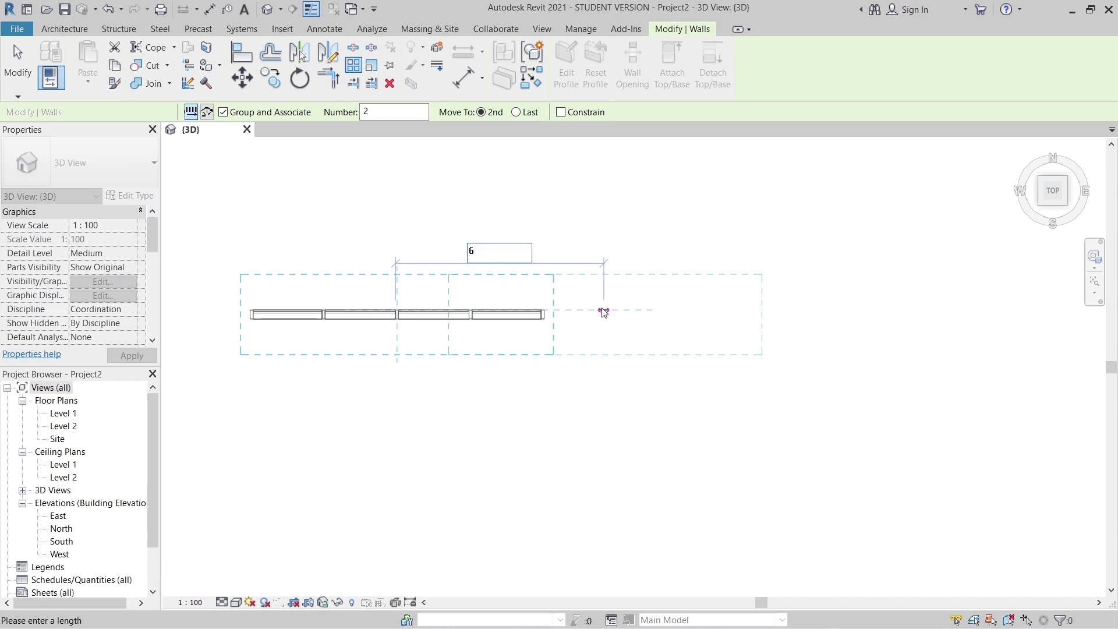
pyautogui.write('6')
pyautogui.press('Return')
pyautogui.press('Return')
pyautogui.press('Escape')
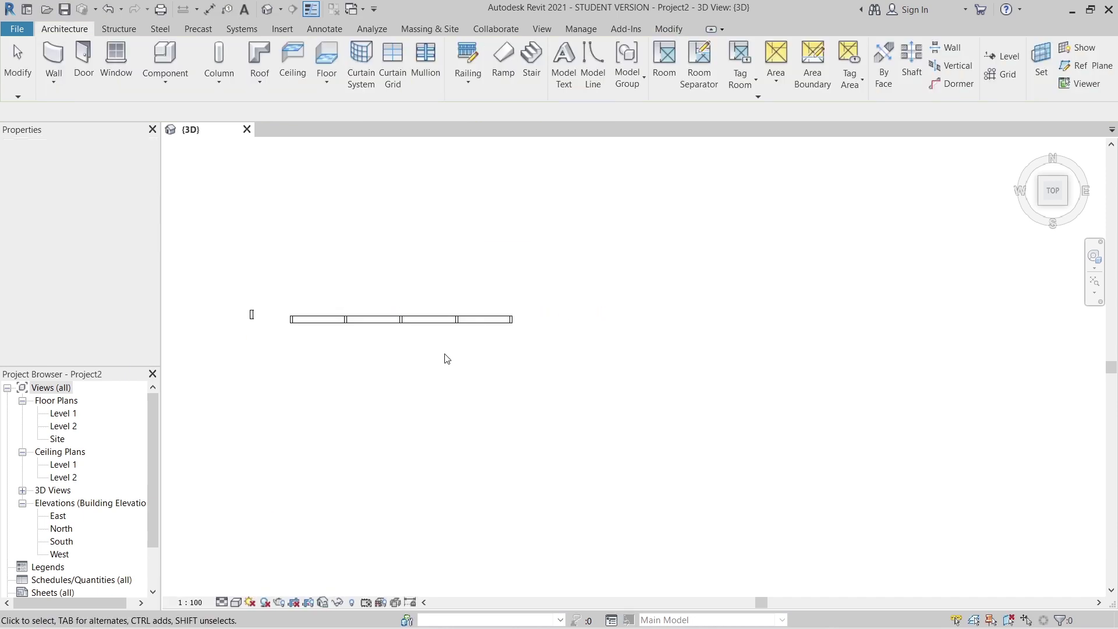
# - Array the storefront wall horizontally to 6 members, spaced 5500 mm apart
pyautogui.click(402, 320)
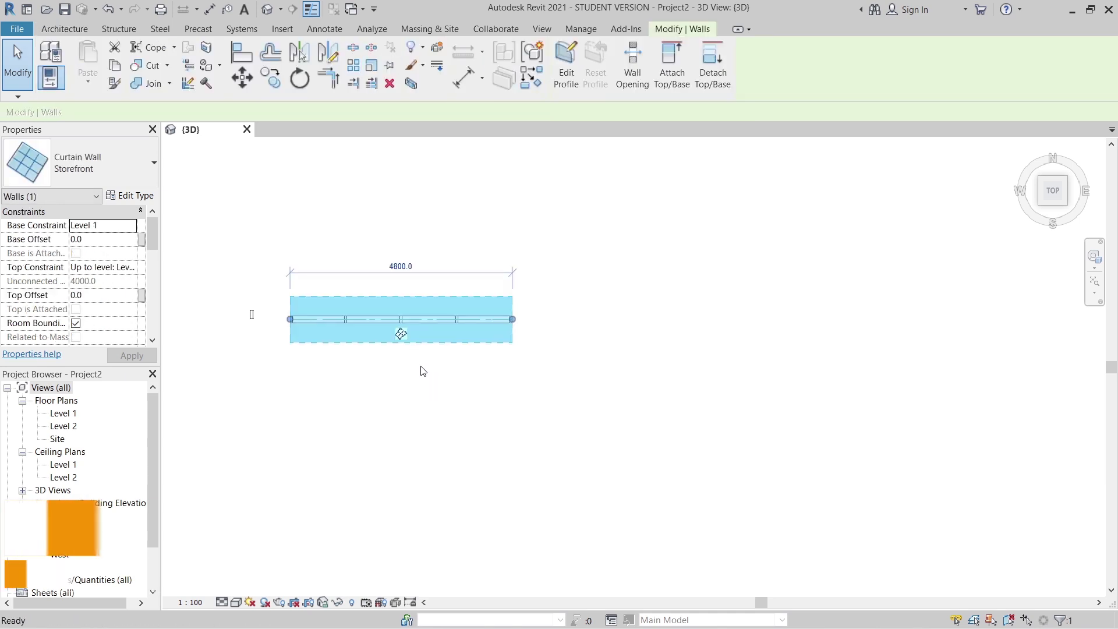
pyautogui.press('a')
pyautogui.press('r')
pyautogui.click(400, 319)
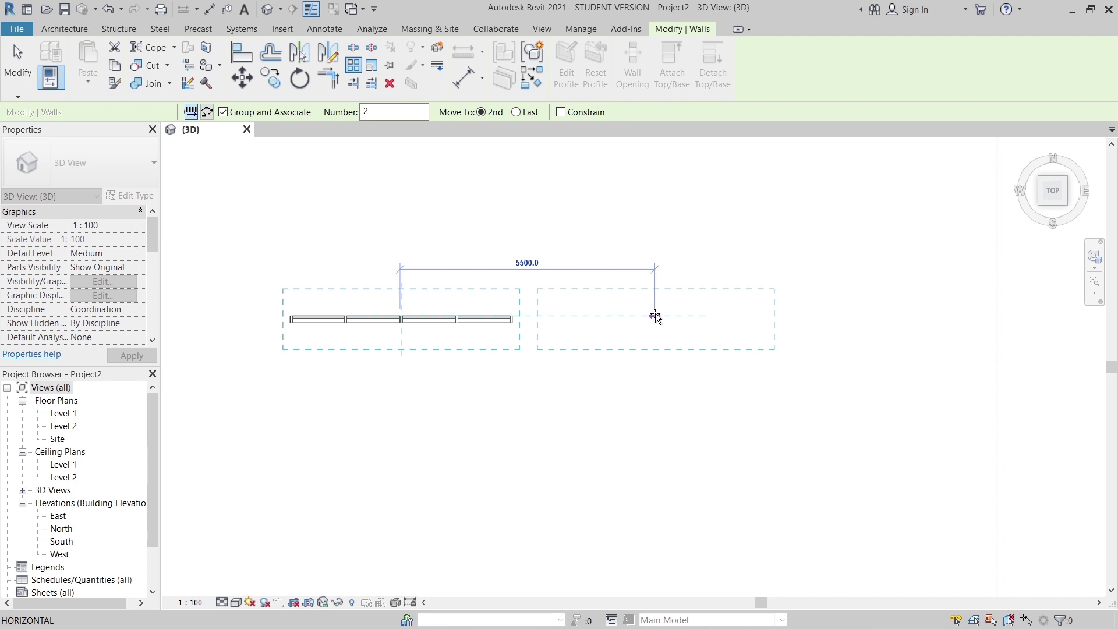
pyautogui.click(655, 315)
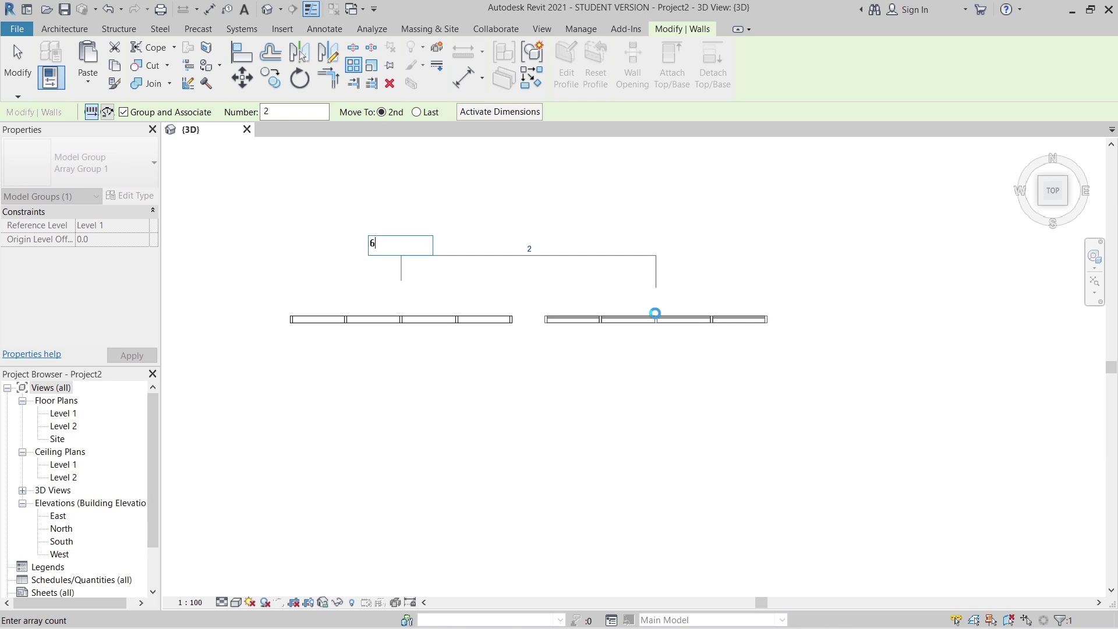
pyautogui.write('6')
pyautogui.press('Return')
pyautogui.press('Escape')
# - Select all instances of the arrayed wall group and ungroup them
pyautogui.scroll(-3, 655, 315)
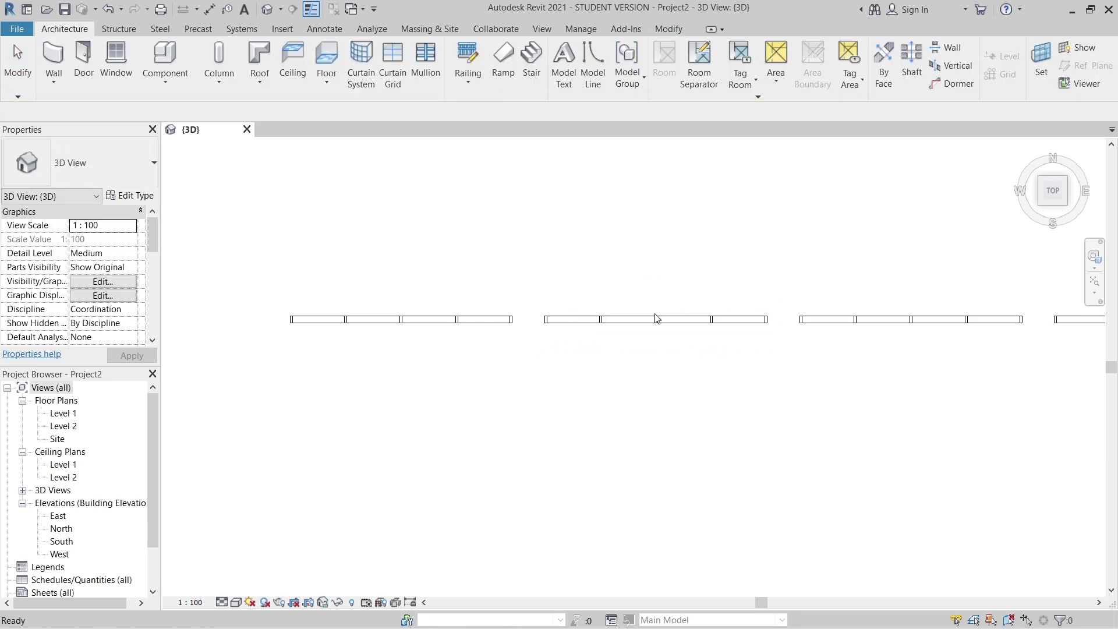
pyautogui.scroll(-2, 697, 374)
pyautogui.moveTo(697, 374); pyautogui.dragTo(669, 377, button='middle')
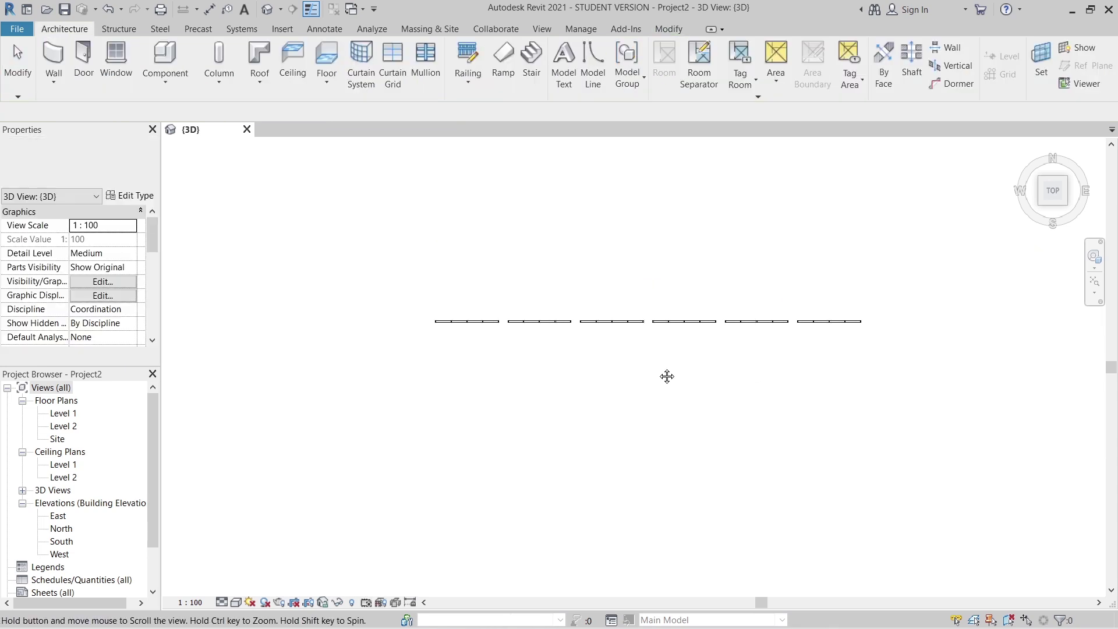
pyautogui.scroll(4, 411, 313)
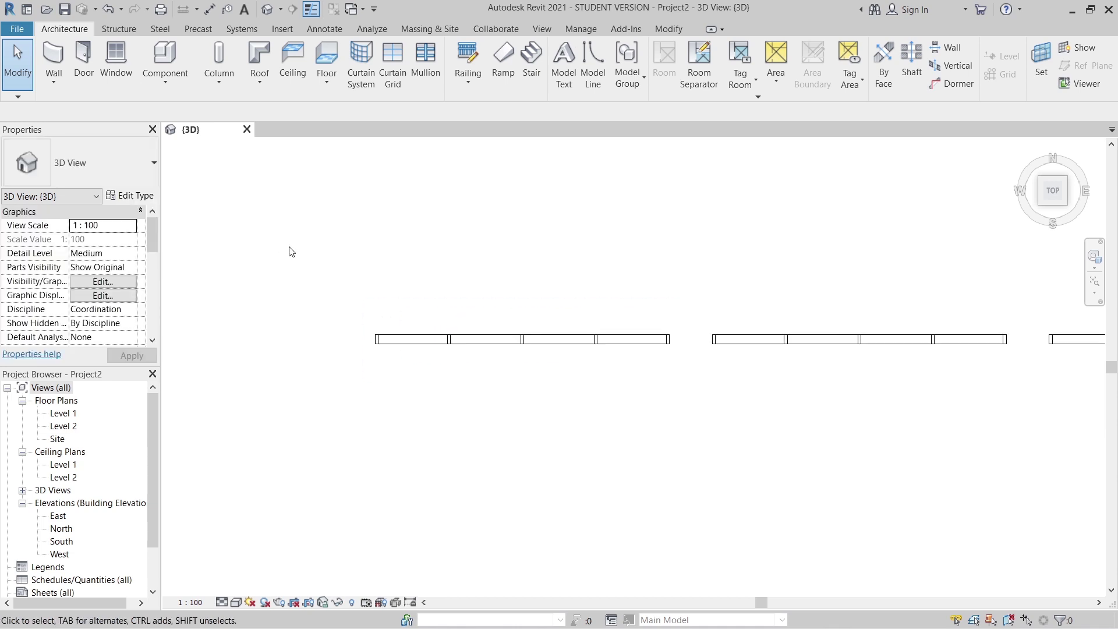
pyautogui.click(416, 341)
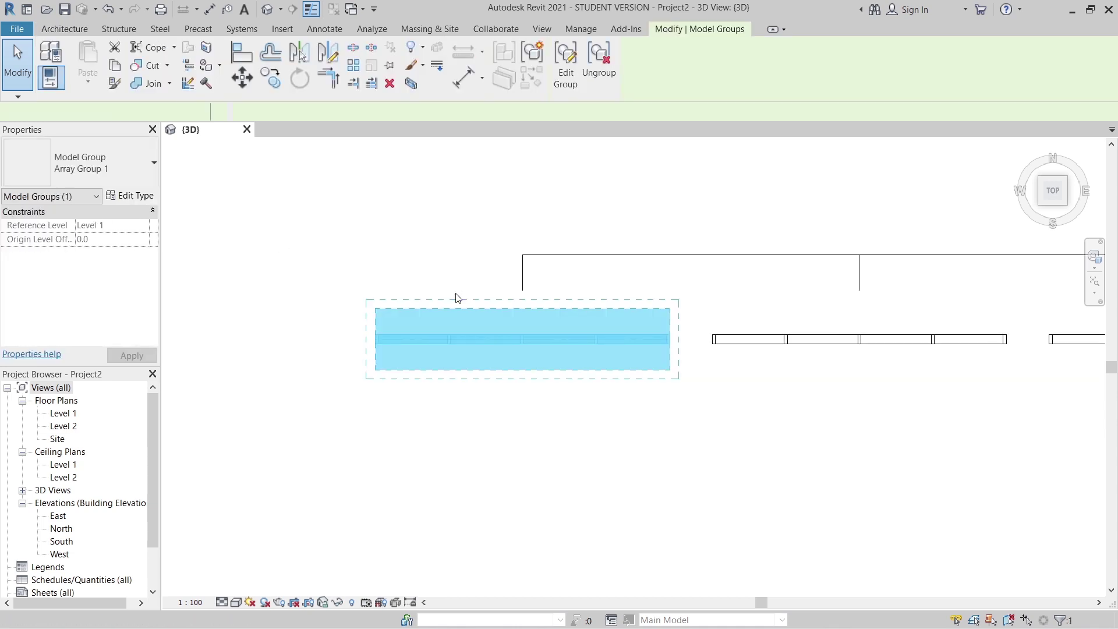
pyautogui.press('s')
pyautogui.press('a')
pyautogui.scroll(-3, 456, 295)
pyautogui.press('u')
pyautogui.press('g')
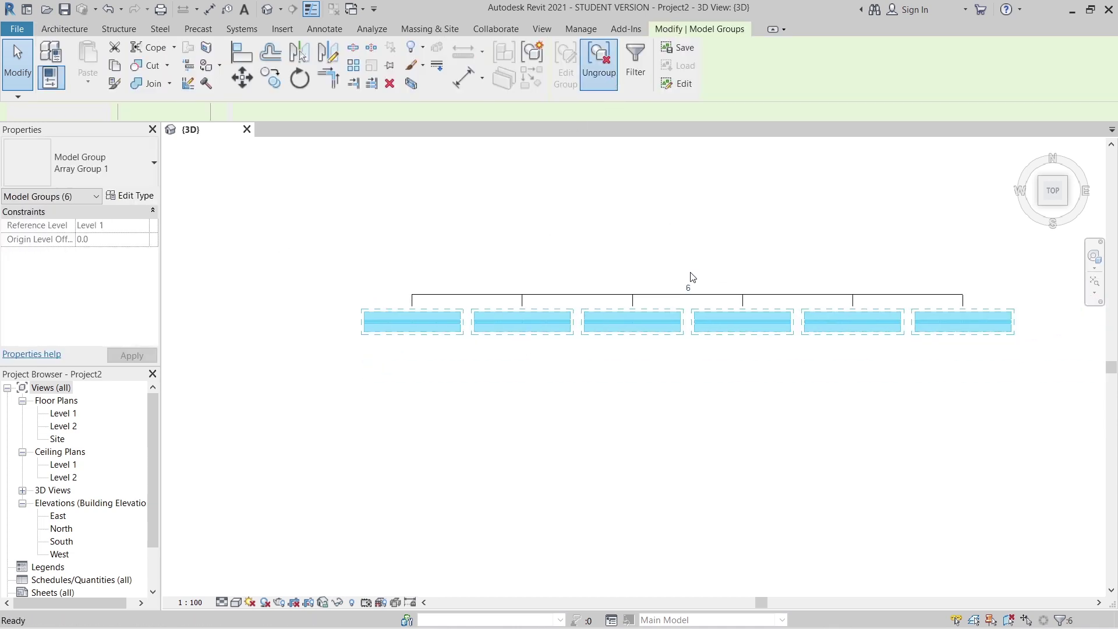
pyautogui.moveTo(725, 267); pyautogui.dragTo(674, 281, button='middle')
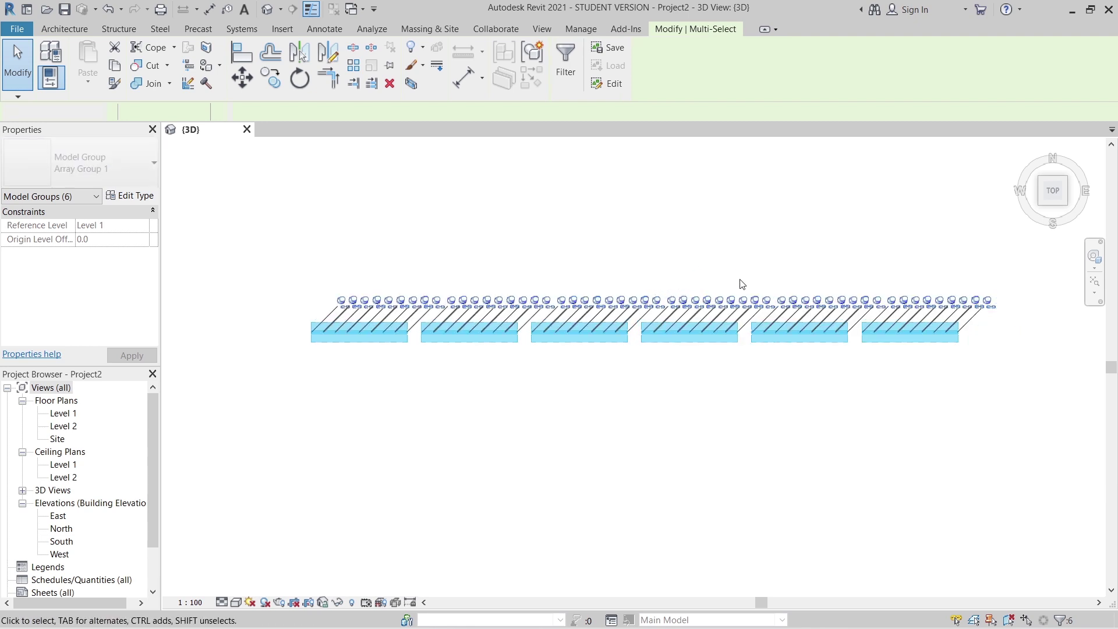
pyautogui.press('Escape')
# - Copy the whole row of six storefront walls 500 mm straight down in plan to form a parallel second row
pyautogui.moveTo(981, 292); pyautogui.dragTo(304, 373)
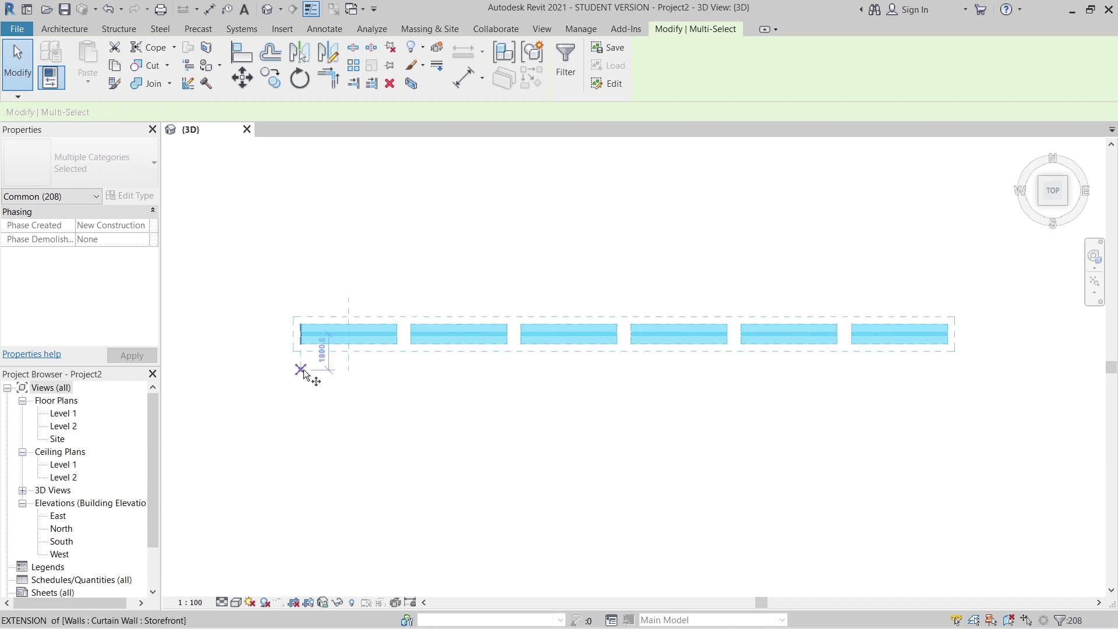
pyautogui.press('c')
pyautogui.press('c')
pyautogui.scroll(2, 303, 375)
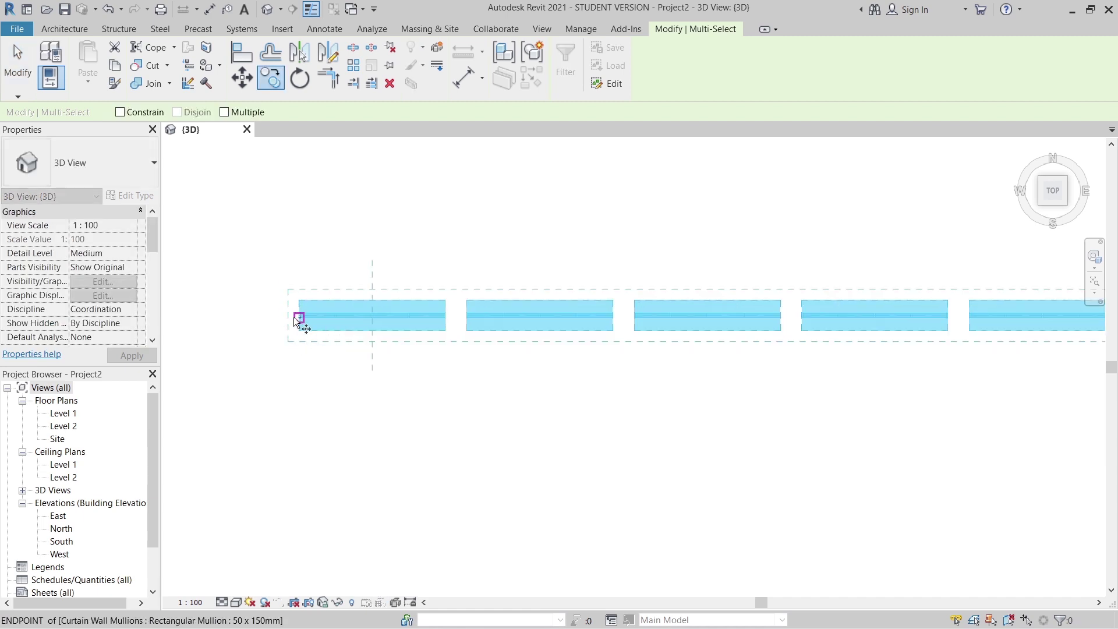
pyautogui.click(295, 318)
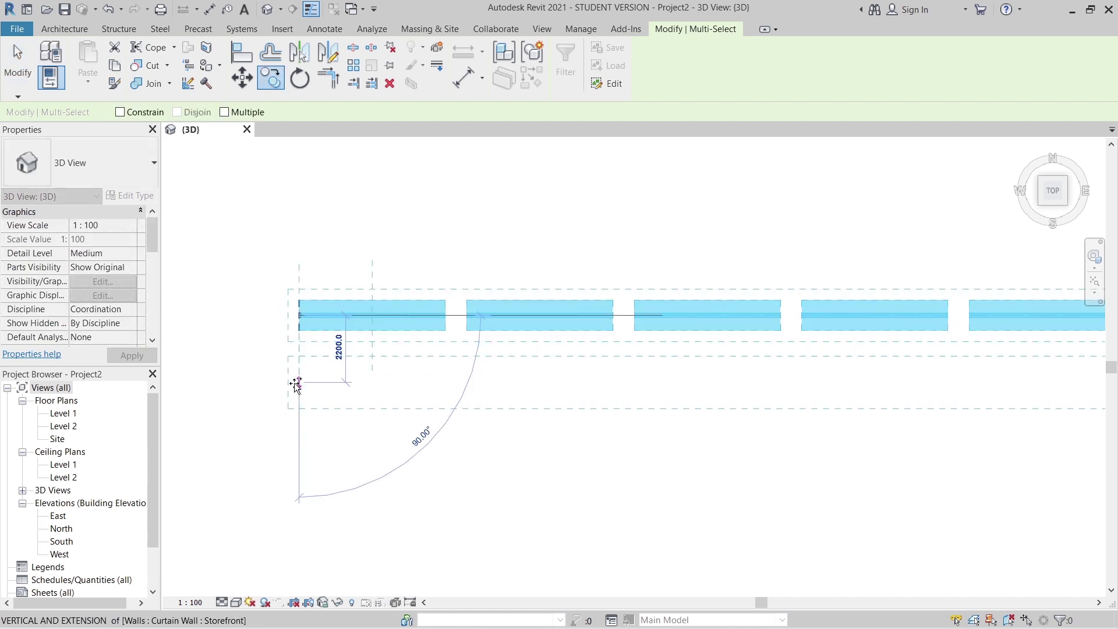
pyautogui.write('500')
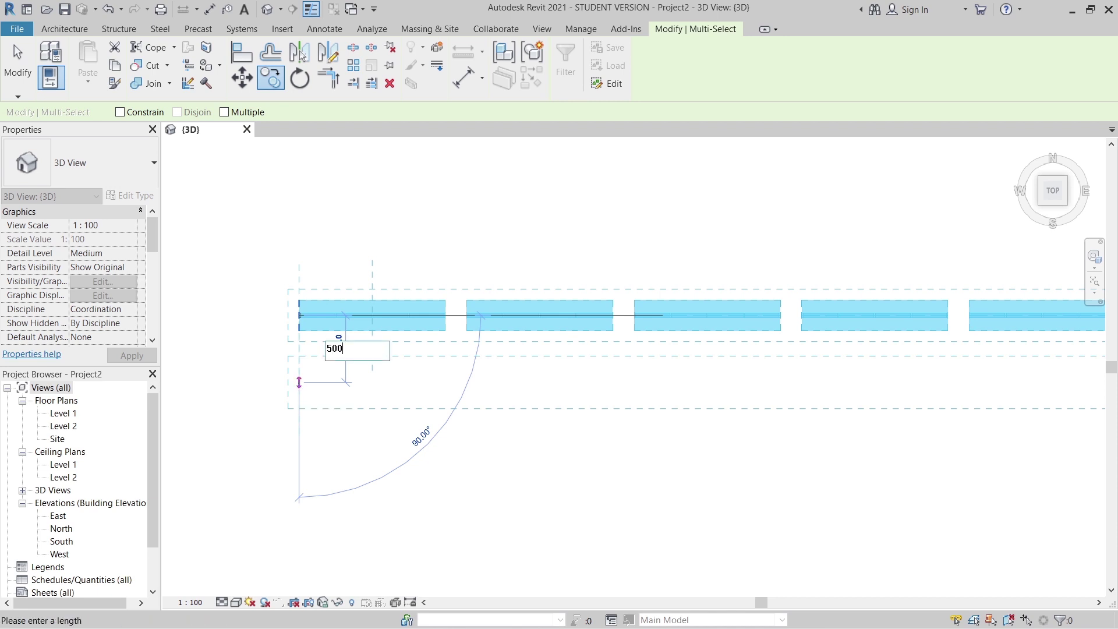
pyautogui.press('Return')
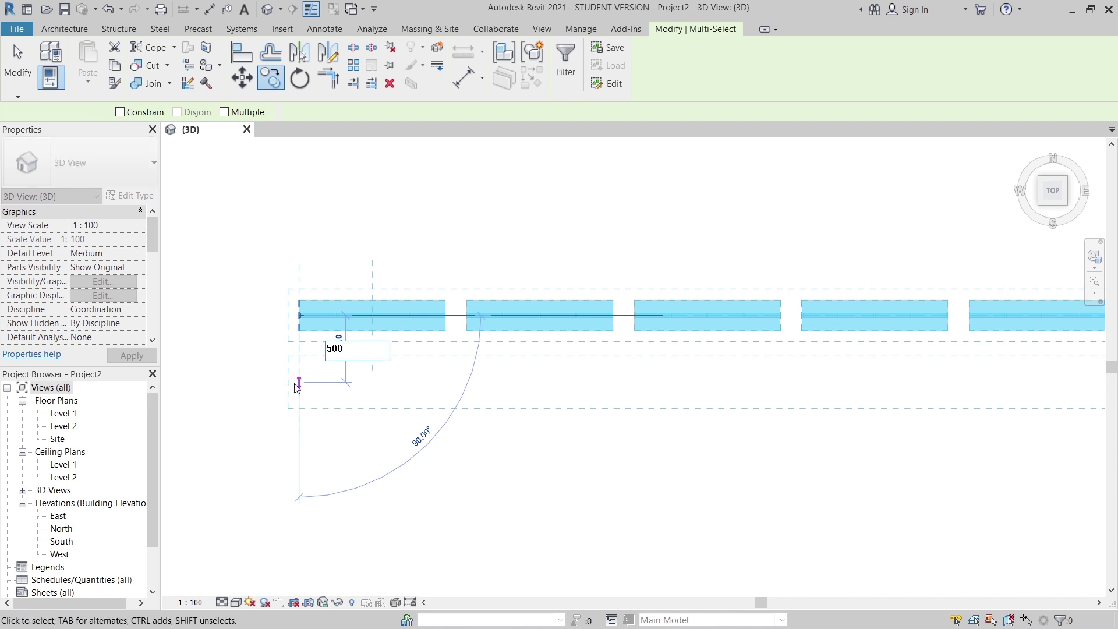
pyautogui.click(297, 388)
# - Examine the two parallel rows of storefront walls in 3D, checking the mullions and the gaps between the bays
pyautogui.keyDown('shift'); pyautogui.moveTo(293, 387); pyautogui.dragTo(534, 402, button='middle'); pyautogui.keyUp('shift')
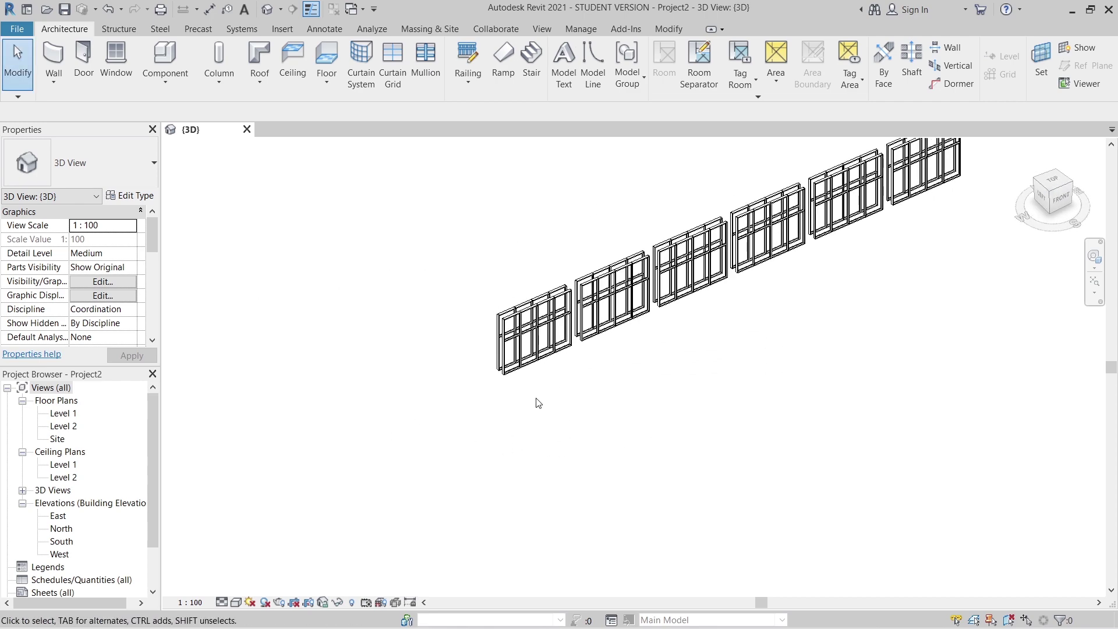
pyautogui.scroll(5, 534, 401)
pyautogui.keyDown('shift'); pyautogui.moveTo(477, 372); pyautogui.dragTo(506, 466, button='middle'); pyautogui.keyUp('shift')
pyautogui.scroll(2, 504, 443)
pyautogui.scroll(-3, 504, 425)
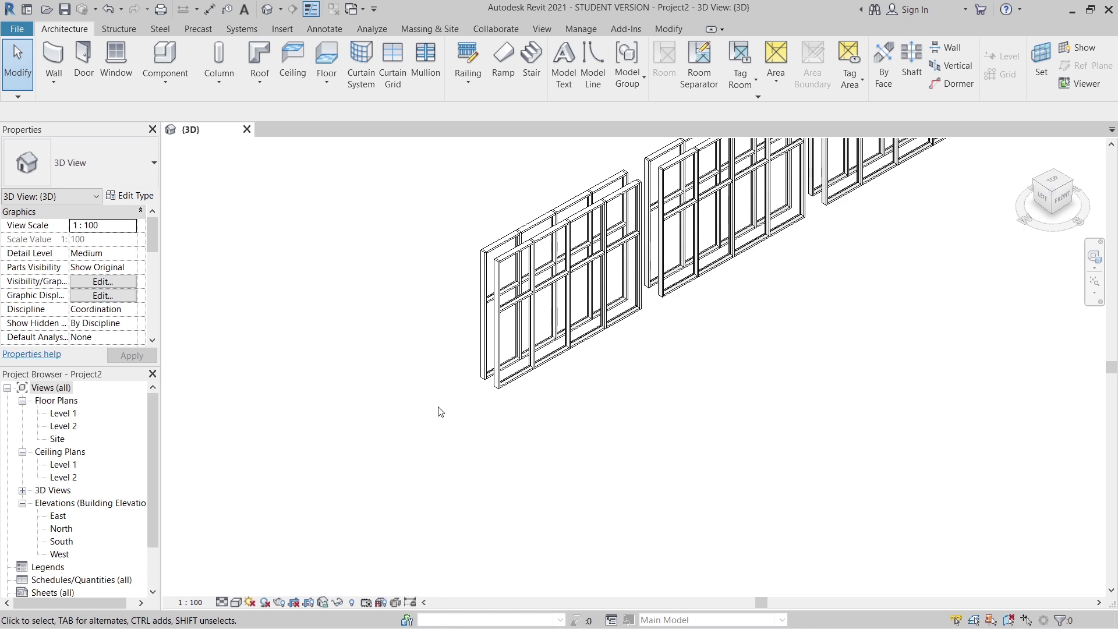
pyautogui.scroll(5, 481, 384)
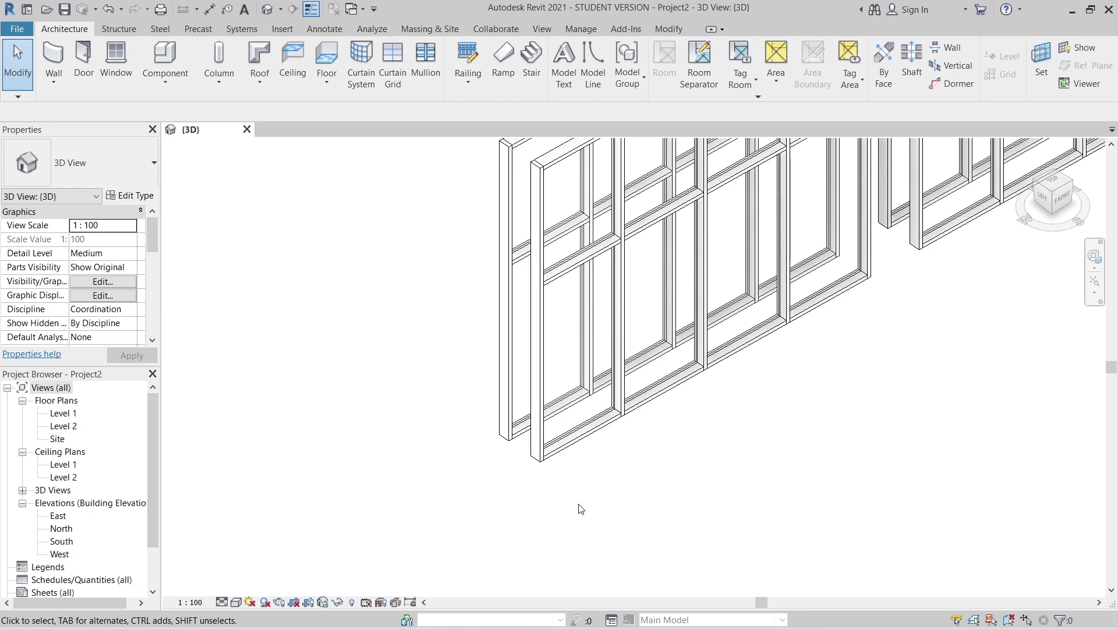
pyautogui.scroll(-5, 581, 509)
pyautogui.scroll(4, 668, 323)
pyautogui.scroll(2, 644, 362)
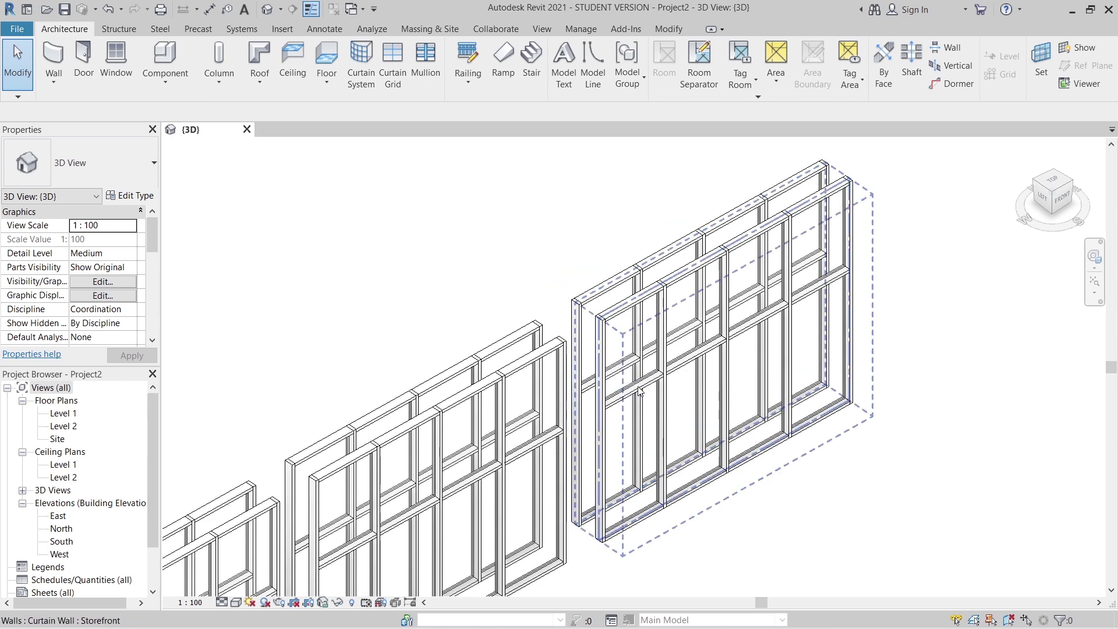
pyautogui.scroll(-2, 638, 391)
pyautogui.scroll(3, 794, 367)
pyautogui.scroll(4, 812, 385)
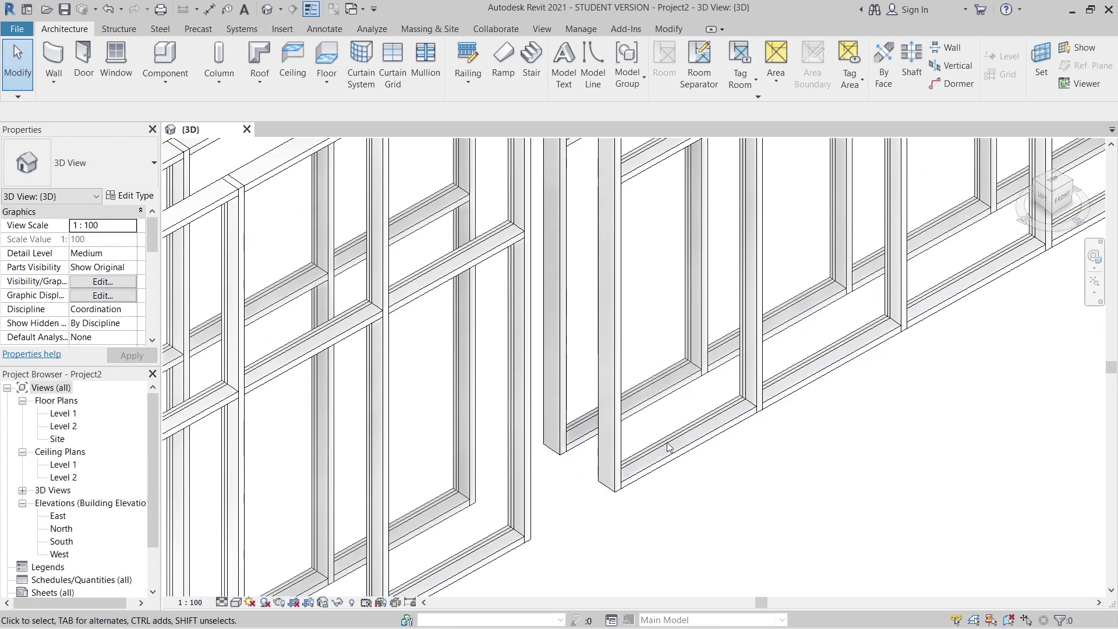
pyautogui.scroll(-5, 669, 466)
pyautogui.keyDown('shift'); pyautogui.moveTo(668, 466); pyautogui.dragTo(382, 496, button='middle'); pyautogui.keyUp('shift')
pyautogui.scroll(4, 439, 449)
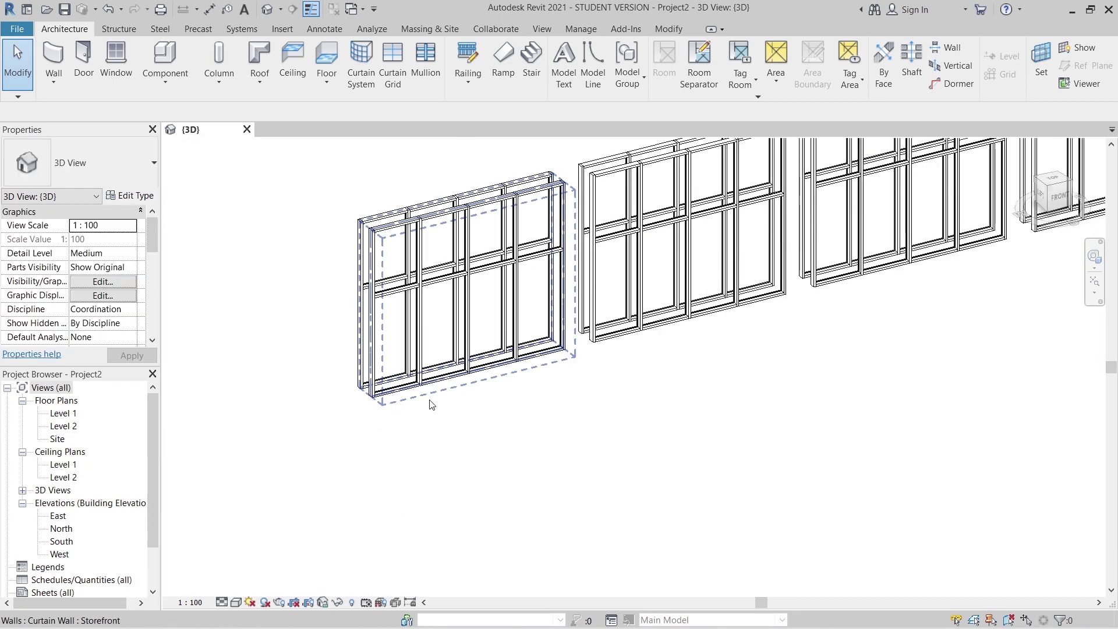
# - Duplicate the type of the first storefront wall in the front row as a new curtain wall type named F1
pyautogui.click(442, 406)
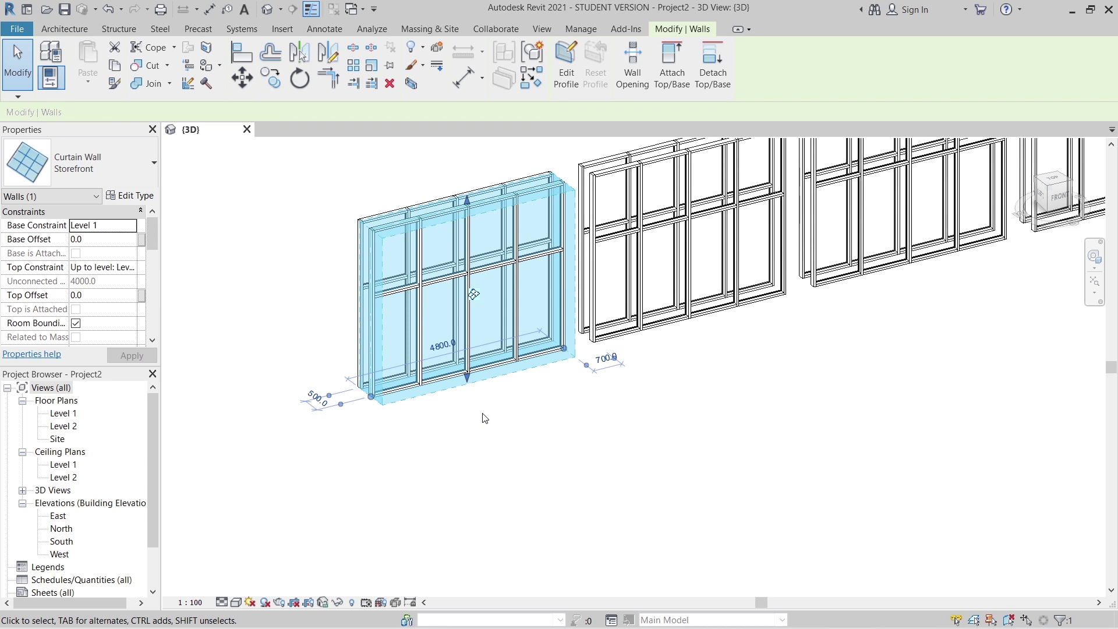
pyautogui.click(136, 196)
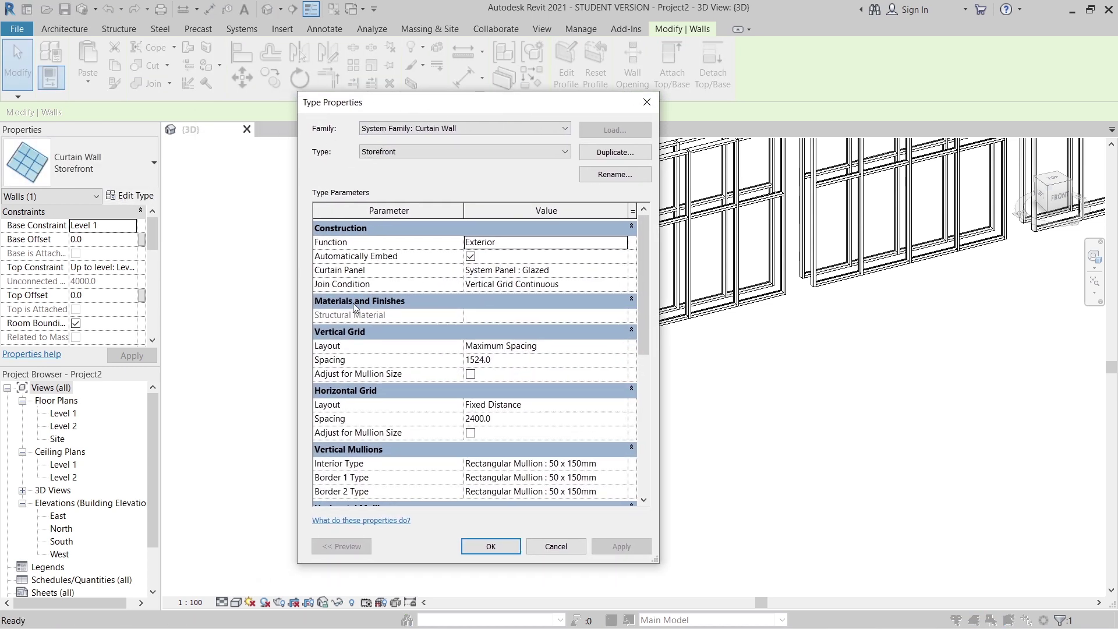
pyautogui.click(602, 153)
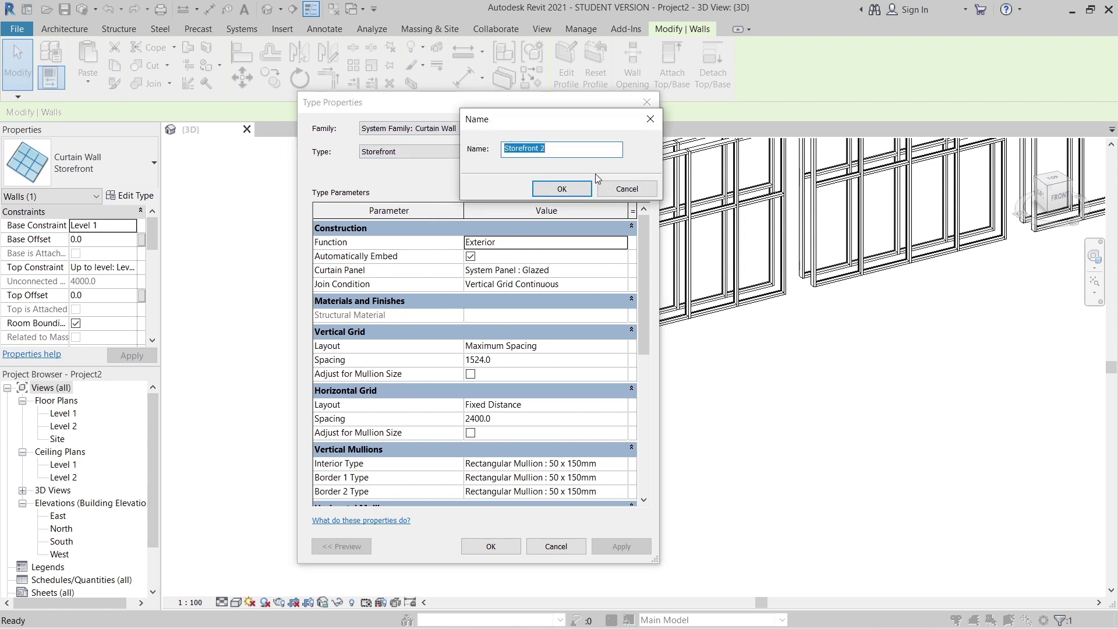
pyautogui.write('YE')
pyautogui.press('Return')
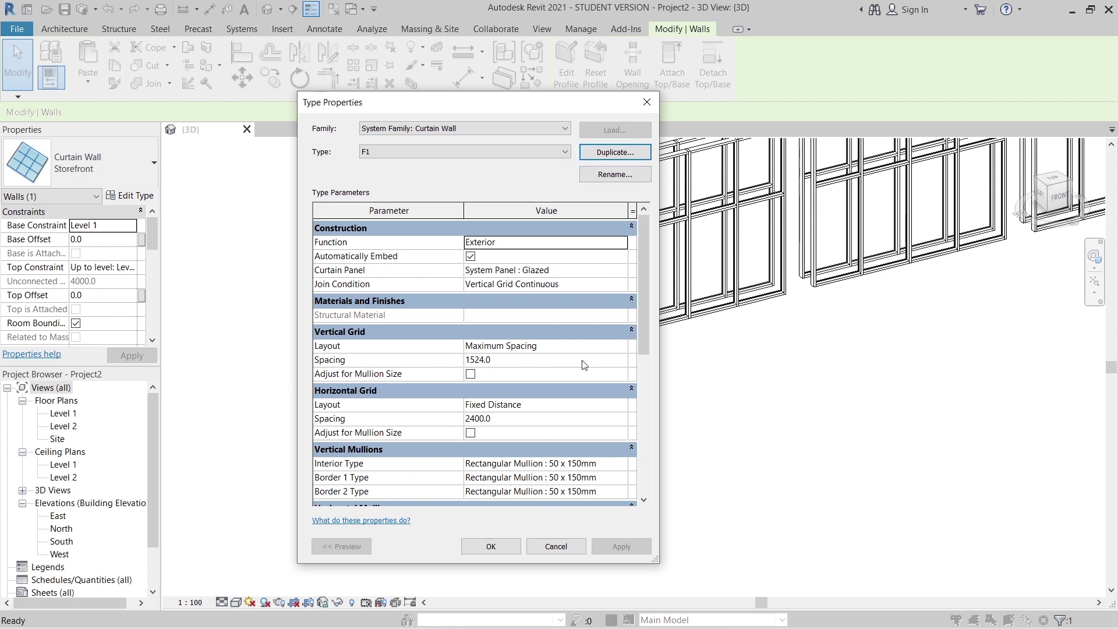
# - Set type F1's vertical grid layout to None and its horizontal grid to Fixed Distance with 400 mm spacing, and apply it
pyautogui.click(623, 348)
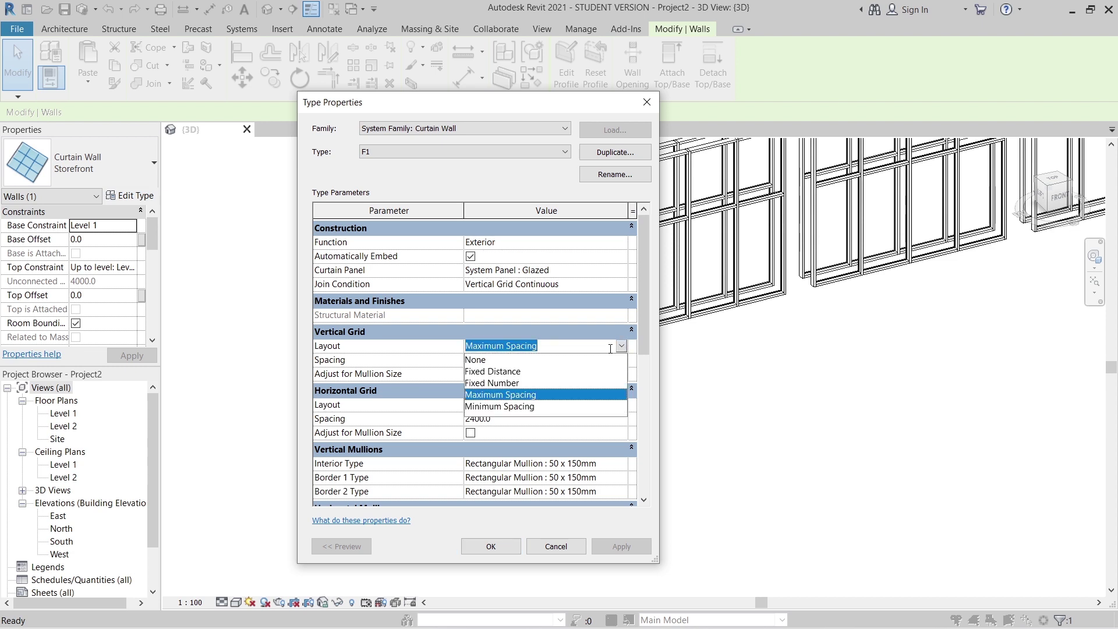
pyautogui.click(518, 360)
pyautogui.click(623, 406)
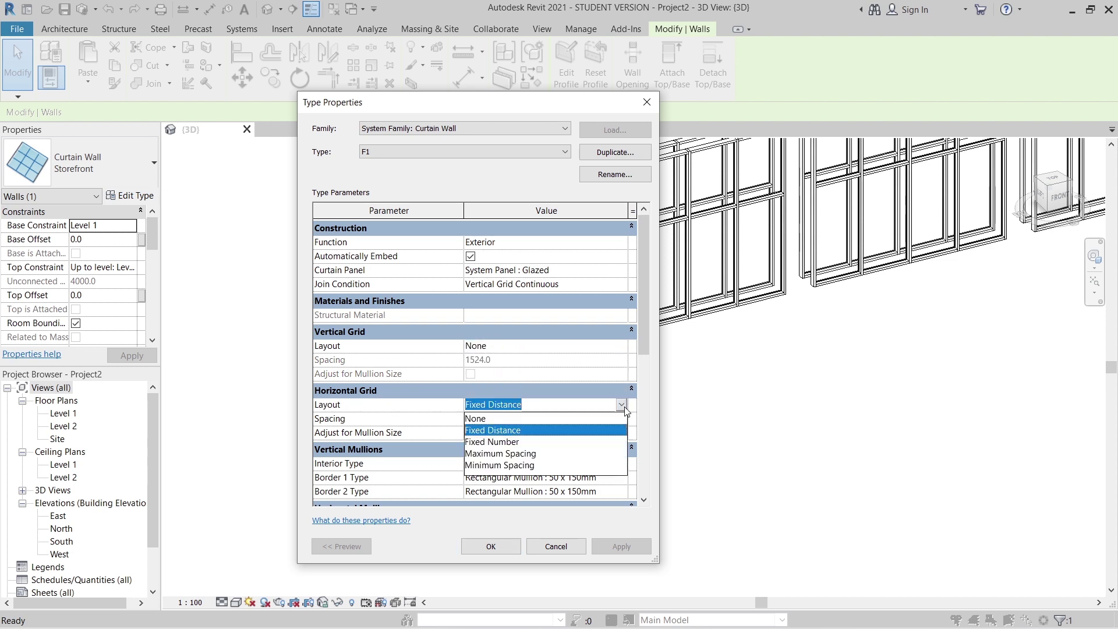
pyautogui.click(489, 442)
pyautogui.click(622, 406)
pyautogui.click(495, 430)
pyautogui.click(522, 419)
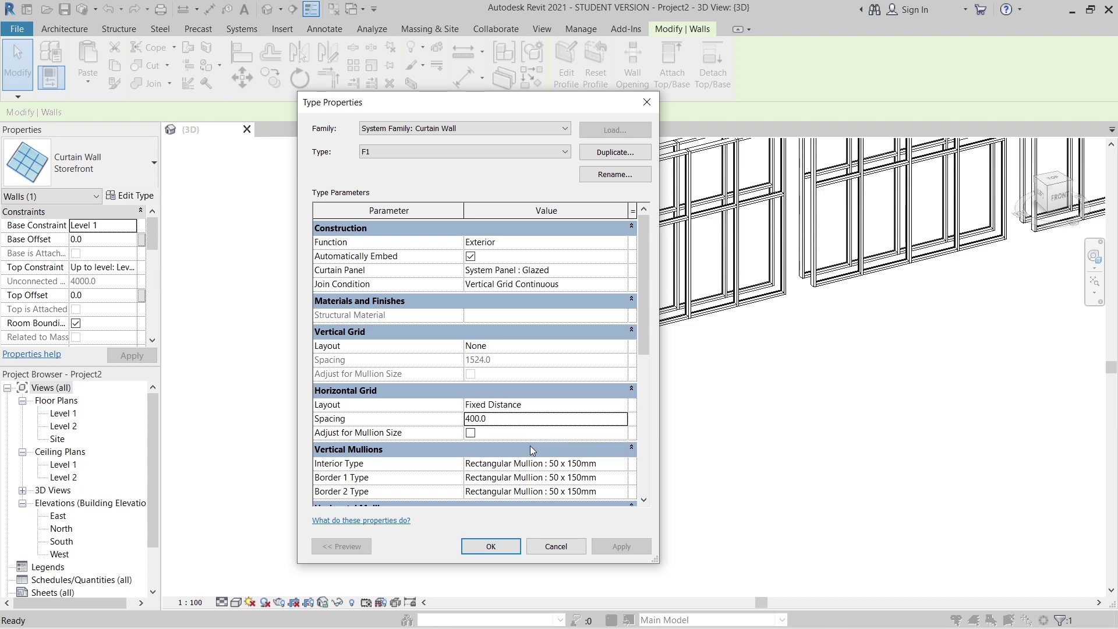
pyautogui.press('Return')
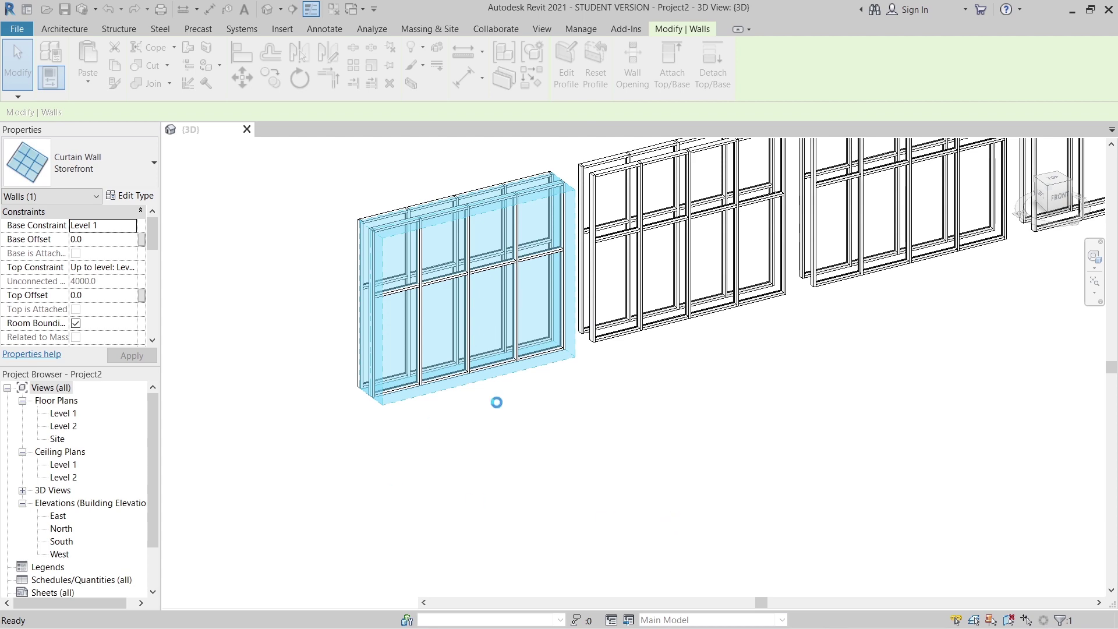
pyautogui.press('Return')
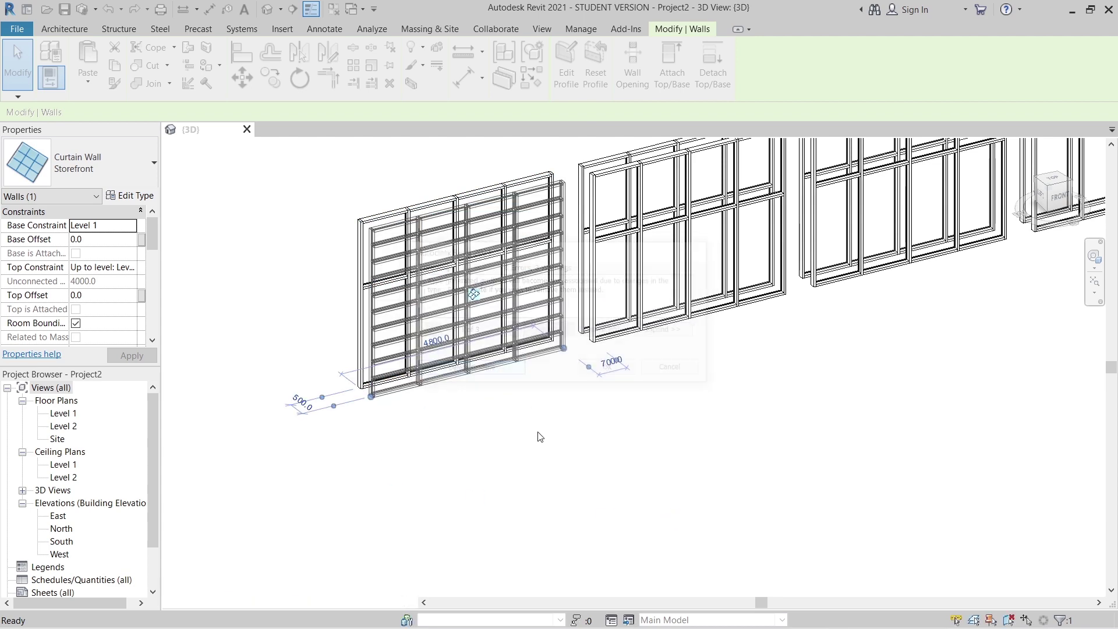
pyautogui.click(481, 419)
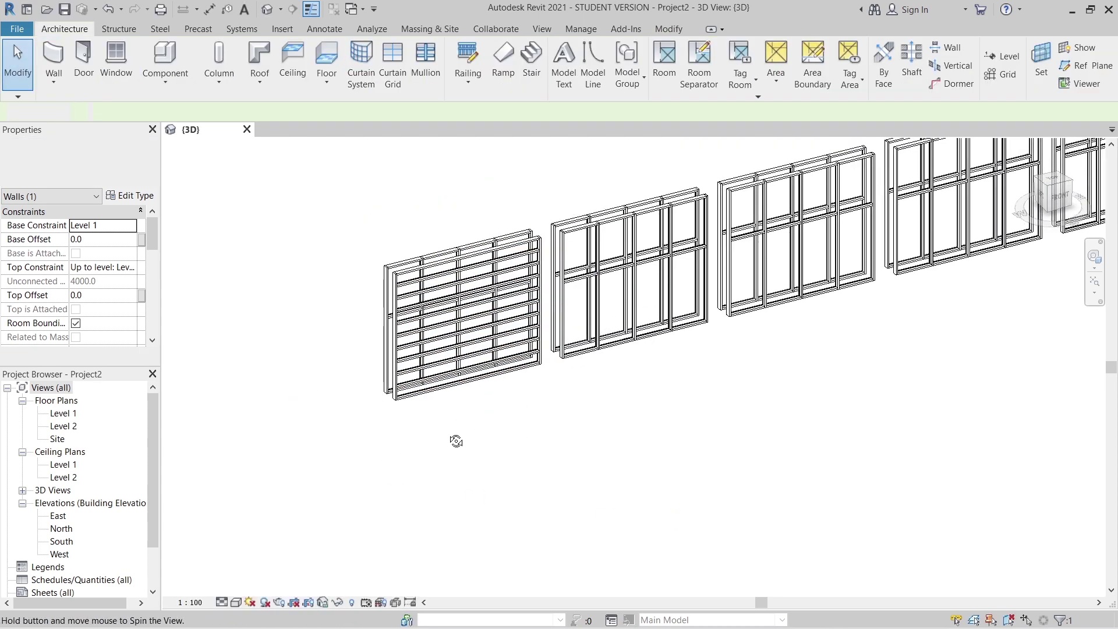
# - Change the second bay's front wall from Storefront to the basic Curtain Wall type
pyautogui.scroll(5, 418, 233)
pyautogui.scroll(-3, 404, 249)
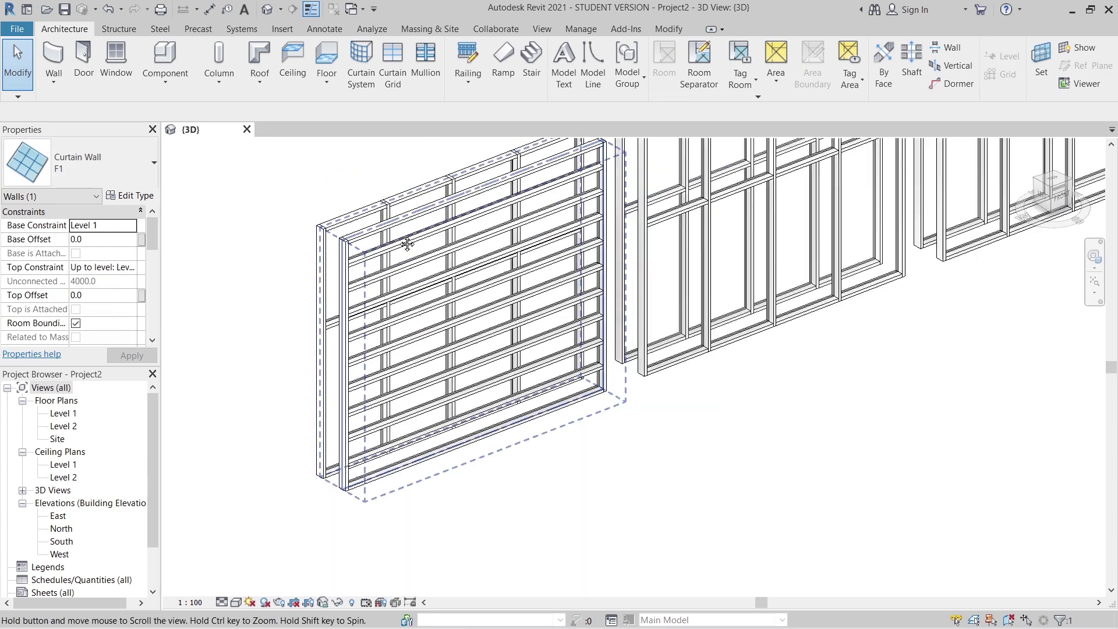
pyautogui.keyDown('shift'); pyautogui.moveTo(537, 466); pyautogui.dragTo(594, 527, button='middle'); pyautogui.keyUp('shift')
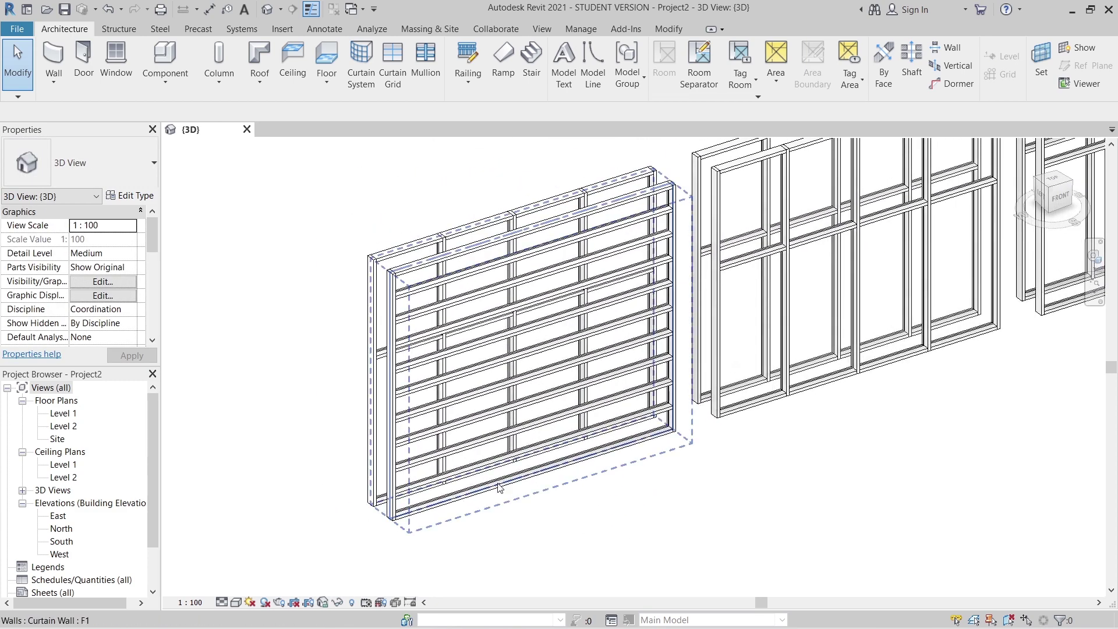
pyautogui.scroll(2, 502, 448)
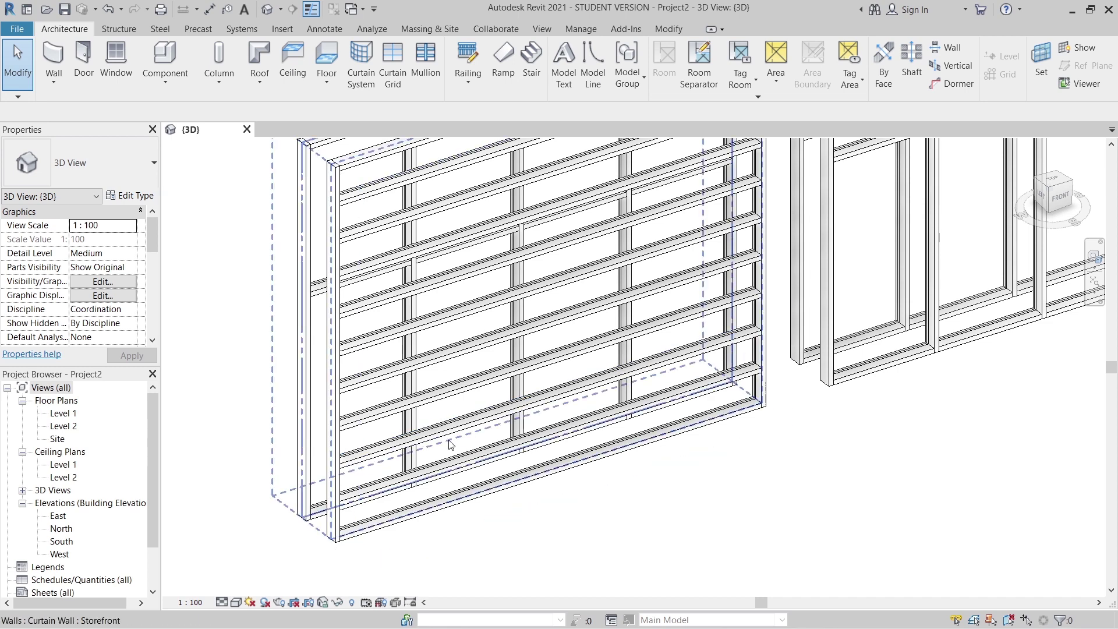
pyautogui.scroll(-5, 563, 410)
pyautogui.scroll(3, 512, 519)
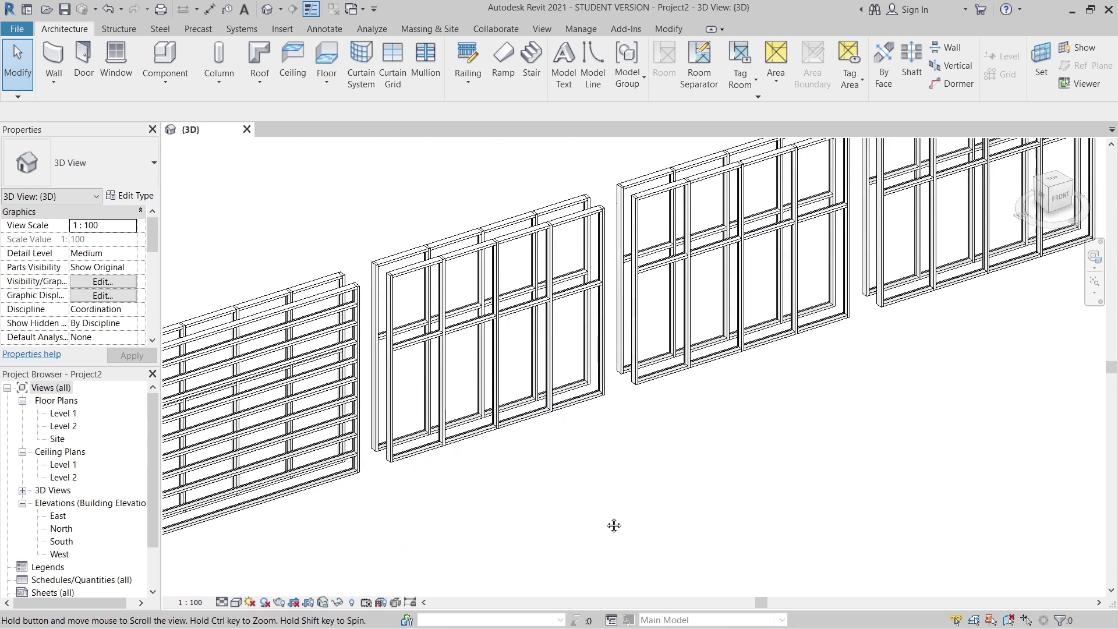
pyautogui.click(501, 339)
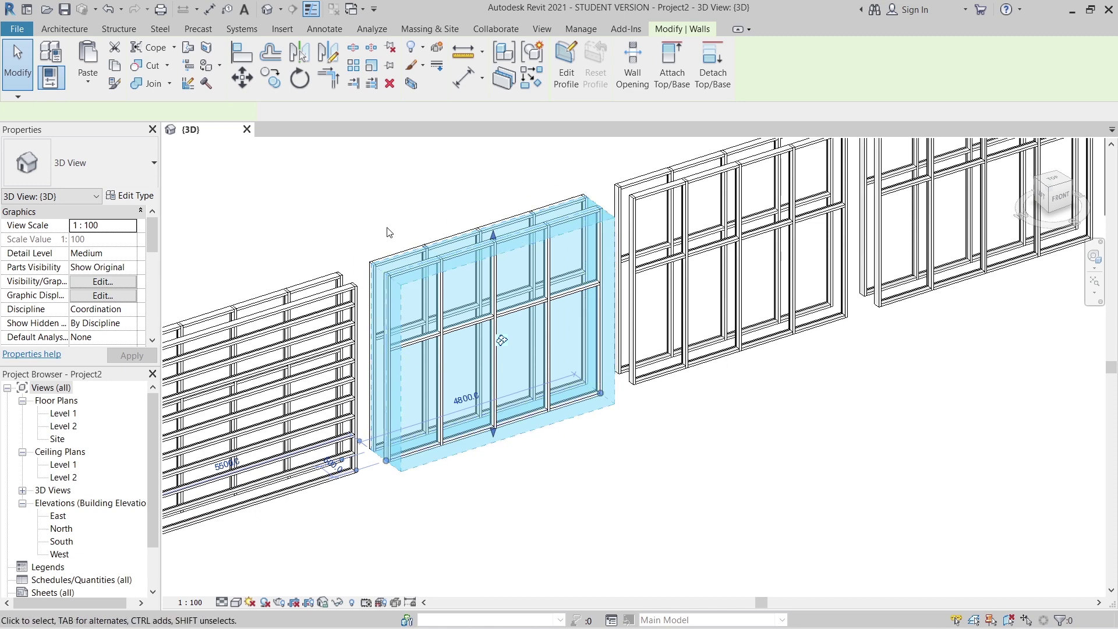
pyautogui.click(130, 163)
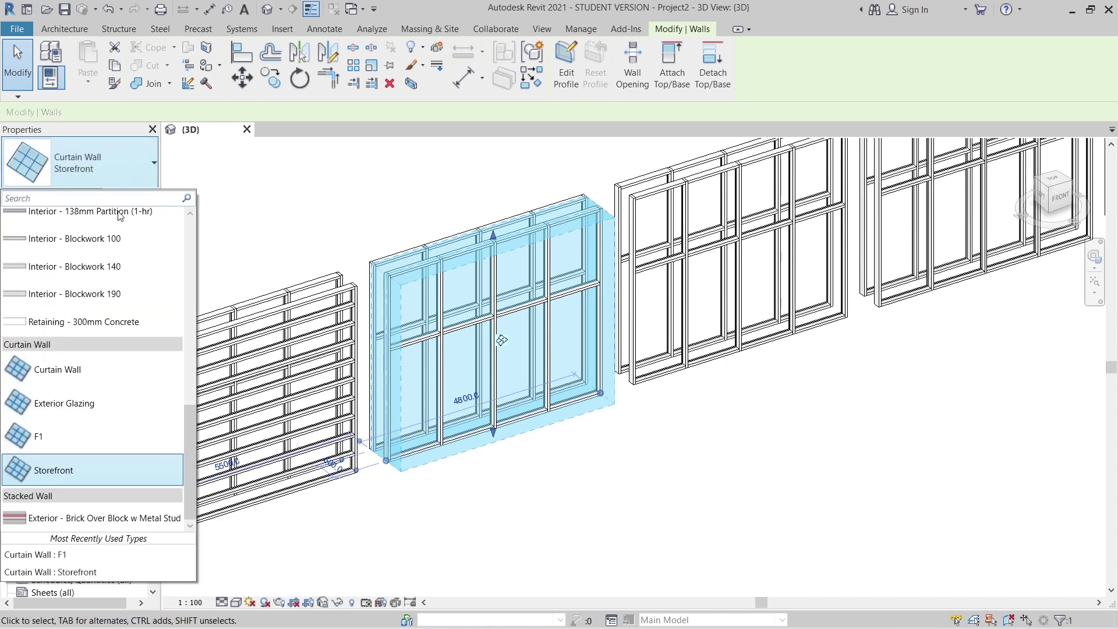
pyautogui.click(85, 389)
pyautogui.click(591, 377)
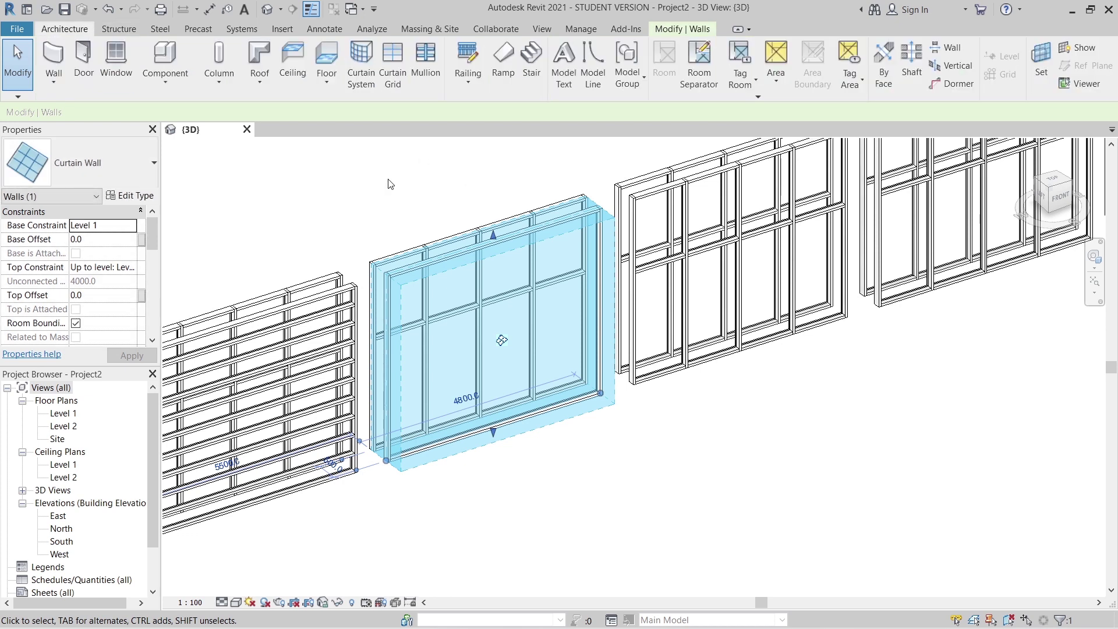
pyautogui.click(425, 61)
pyautogui.press('Escape')
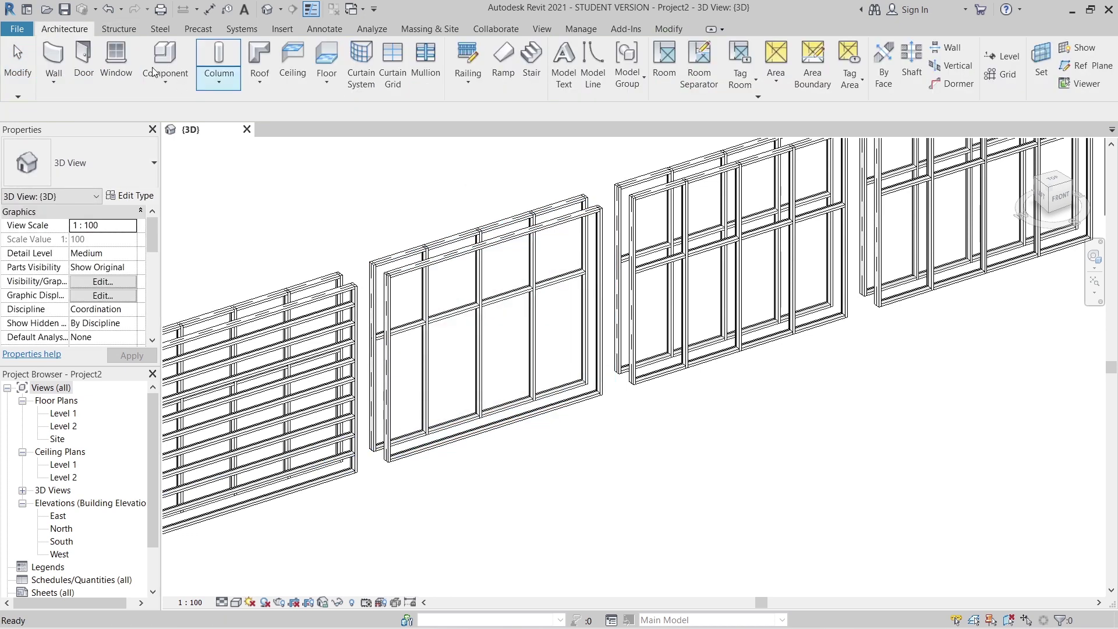
# - Place a vertical curtain grid line in the second bay's front wall, about 2000 mm from its left edge
pyautogui.click(402, 70)
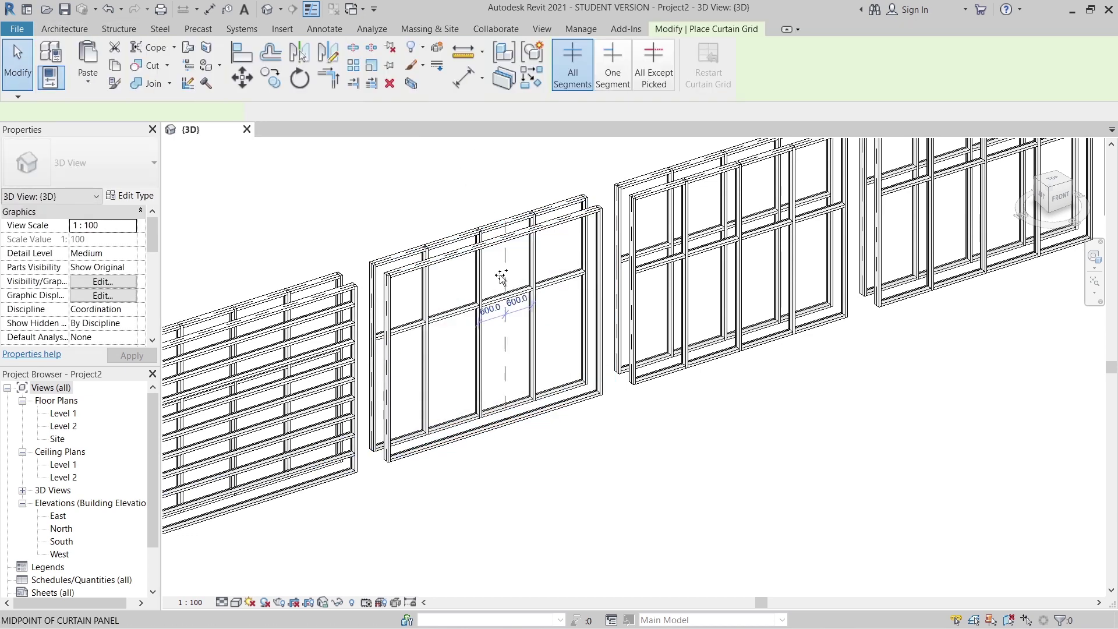
pyautogui.click(476, 251)
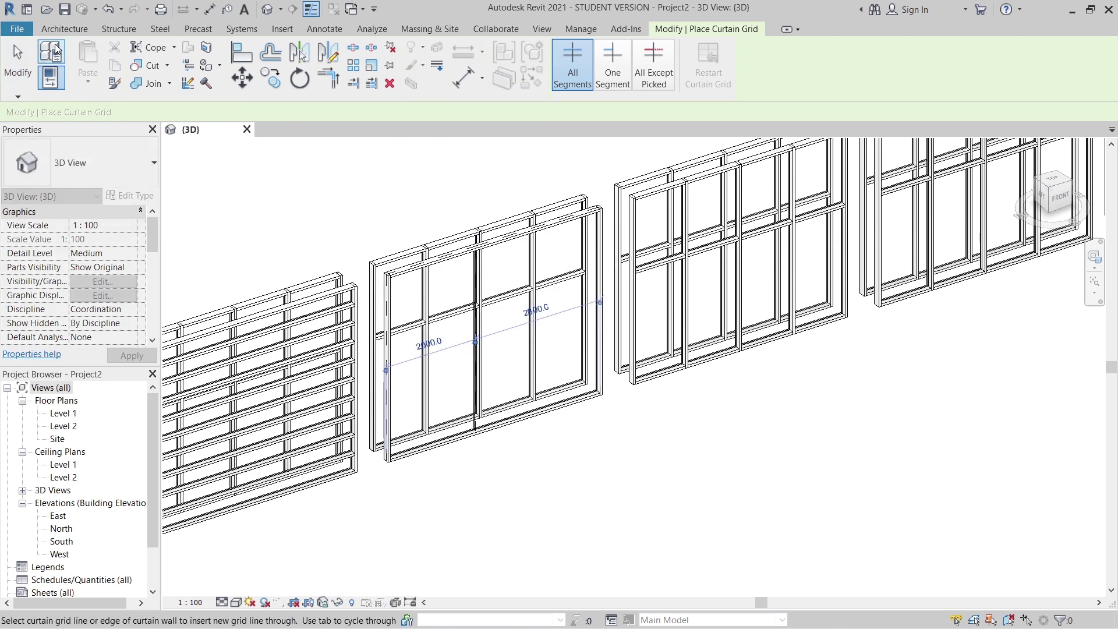
pyautogui.click(64, 28)
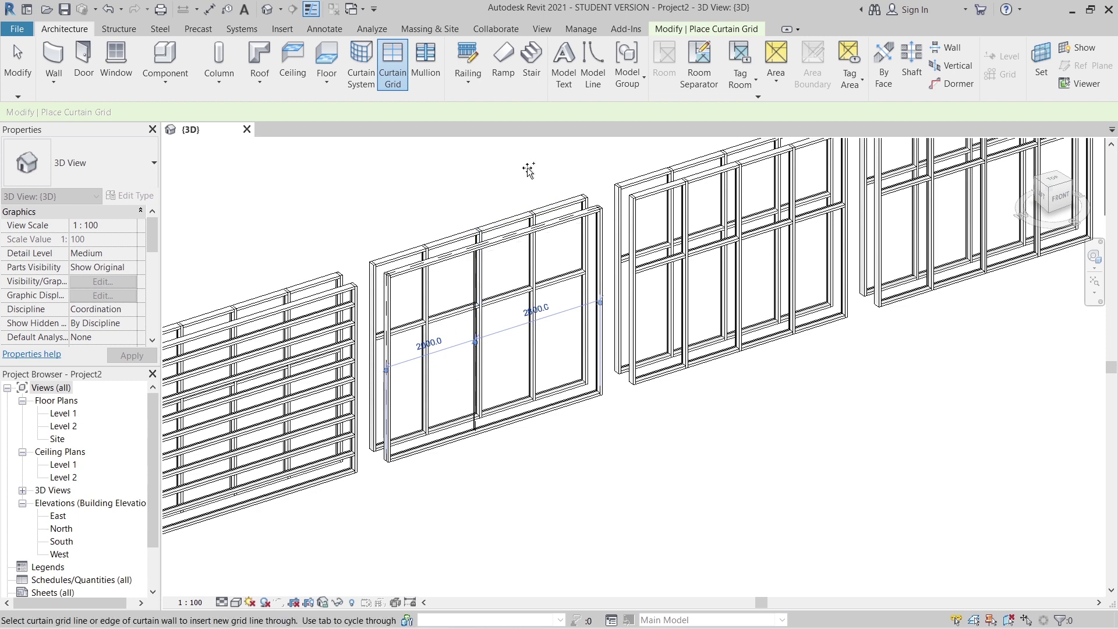
pyautogui.press('Escape')
# - Place a mullion on the off-centre vertical grid line of the second bay's front wall
pyautogui.click(425, 67)
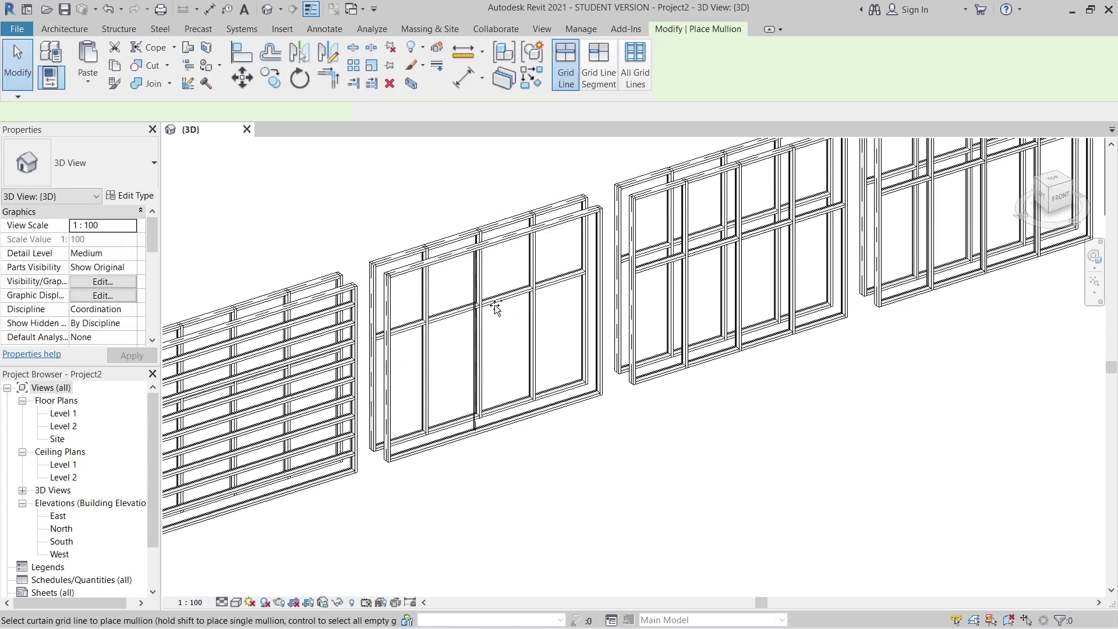
pyautogui.click(474, 304)
pyautogui.press('Escape')
pyautogui.keyDown('shift'); pyautogui.moveTo(524, 449); pyautogui.dragTo(510, 419, button='middle'); pyautogui.keyUp('shift')
pyautogui.scroll(2, 558, 484)
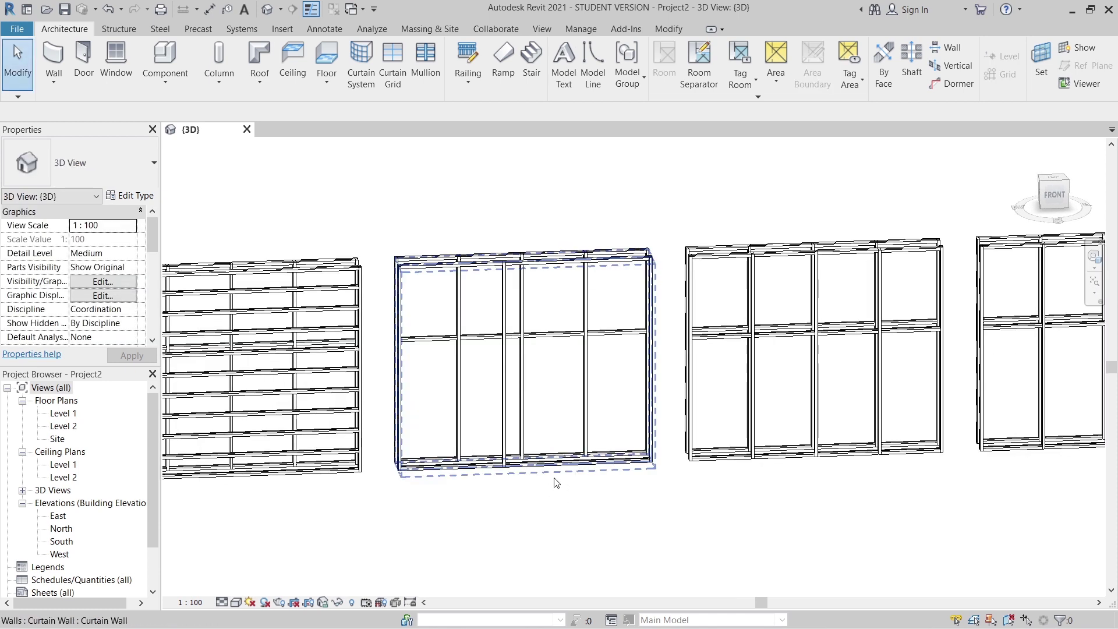
# - Orient the 3D view to the front and frame the second bay's front wall
pyautogui.click(556, 482)
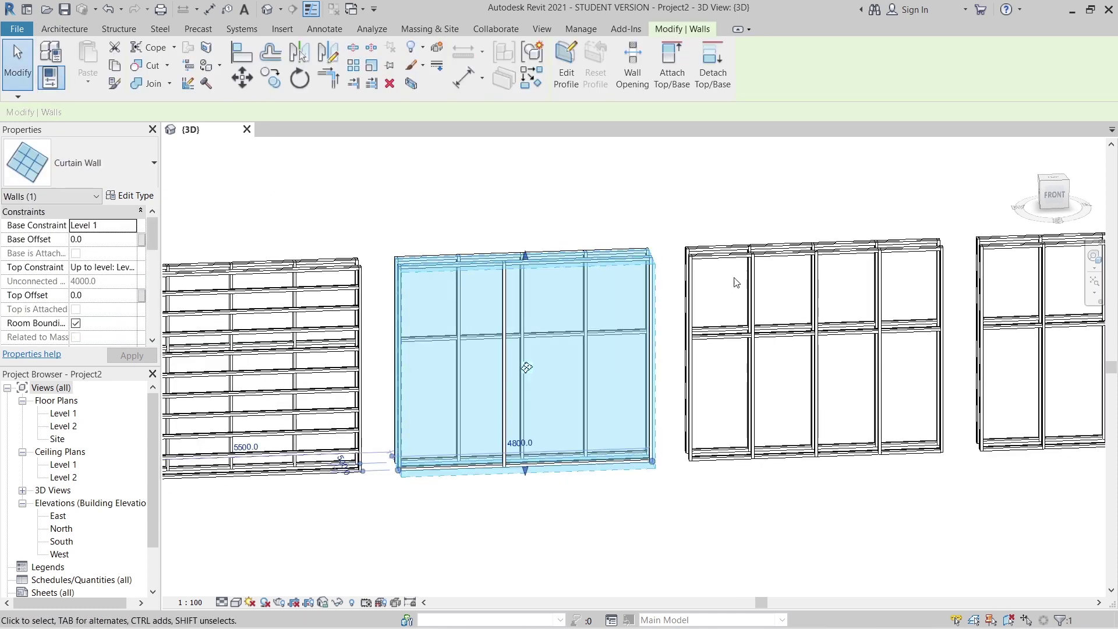
pyautogui.click(1055, 195)
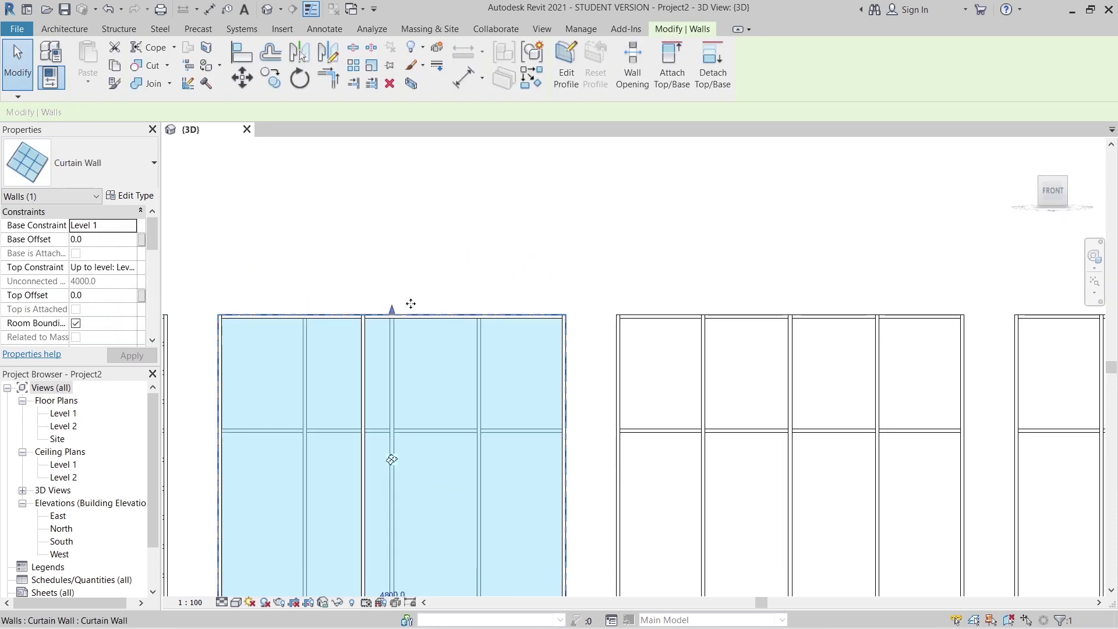
pyautogui.moveTo(446, 276); pyautogui.dragTo(460, 312, button='middle')
pyautogui.scroll(2, 574, 302)
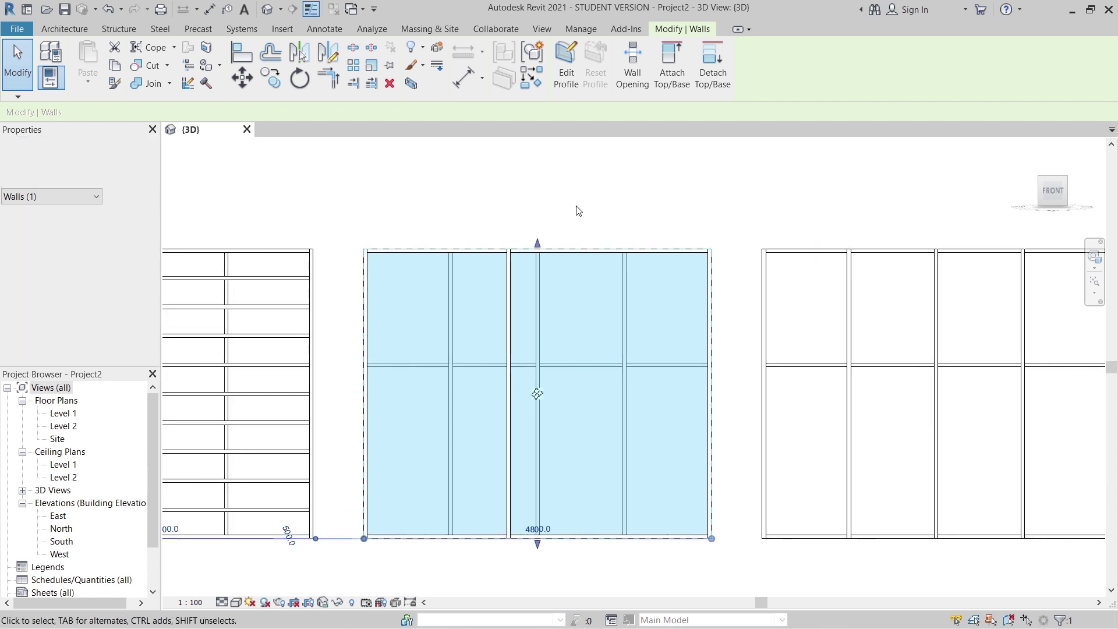
# - Undo the off-centre mullion and its grid line in the second bay's front wall
pyautogui.press('Escape')
pyautogui.scroll(-3, 575, 210)
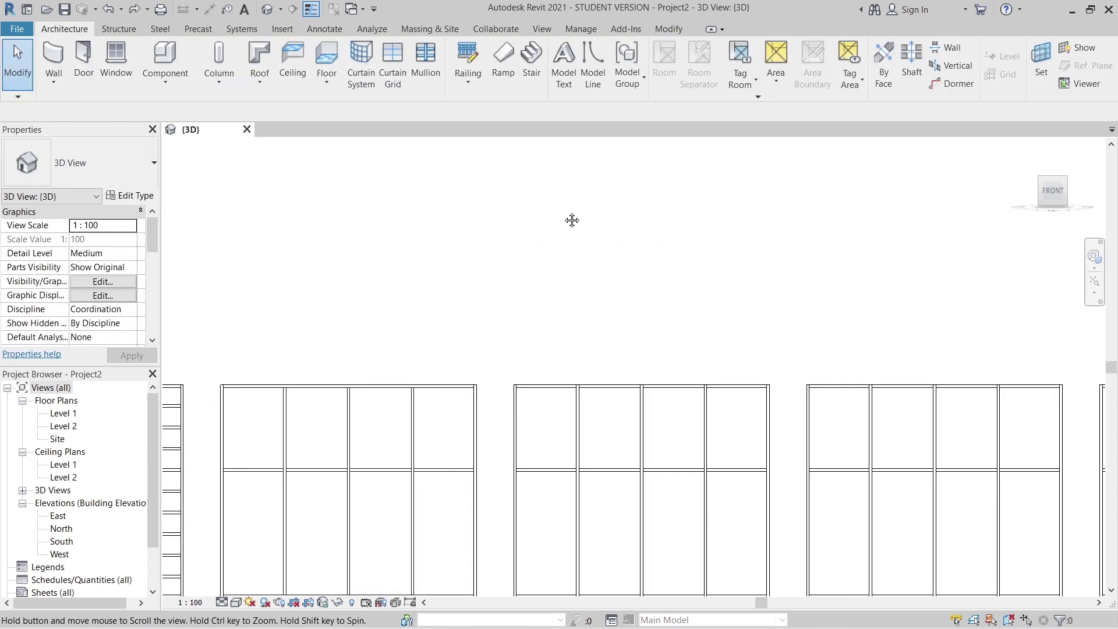
pyautogui.scroll(-1, 566, 232)
# - Place a vertical curtain grid line at the centre of the second bay's front wall, 2400 mm from each side
pyautogui.click(488, 431)
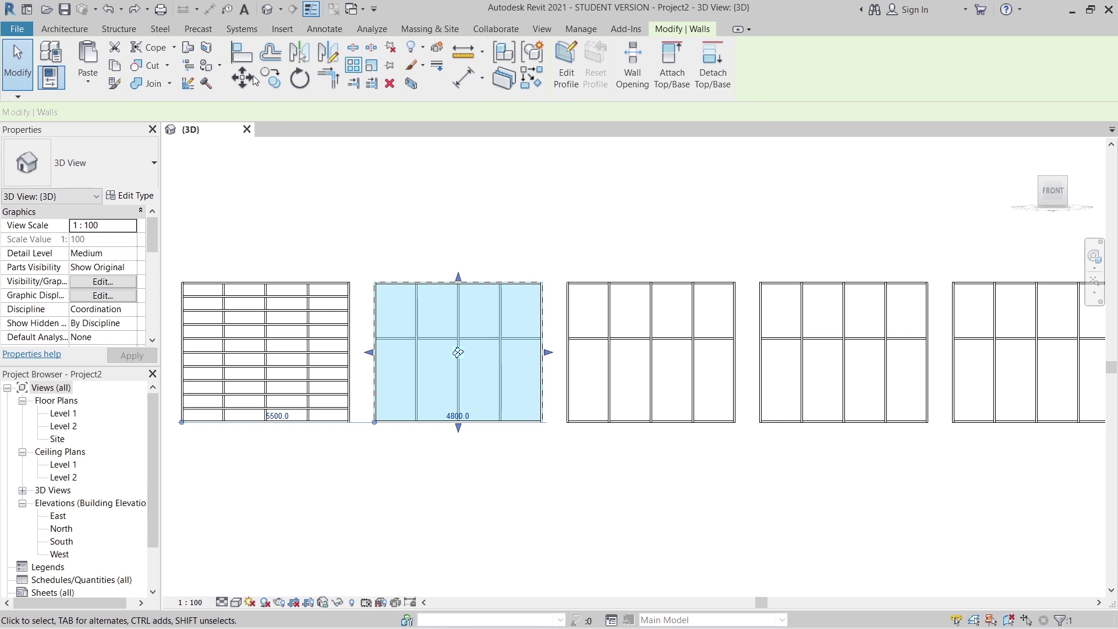
pyautogui.click(64, 28)
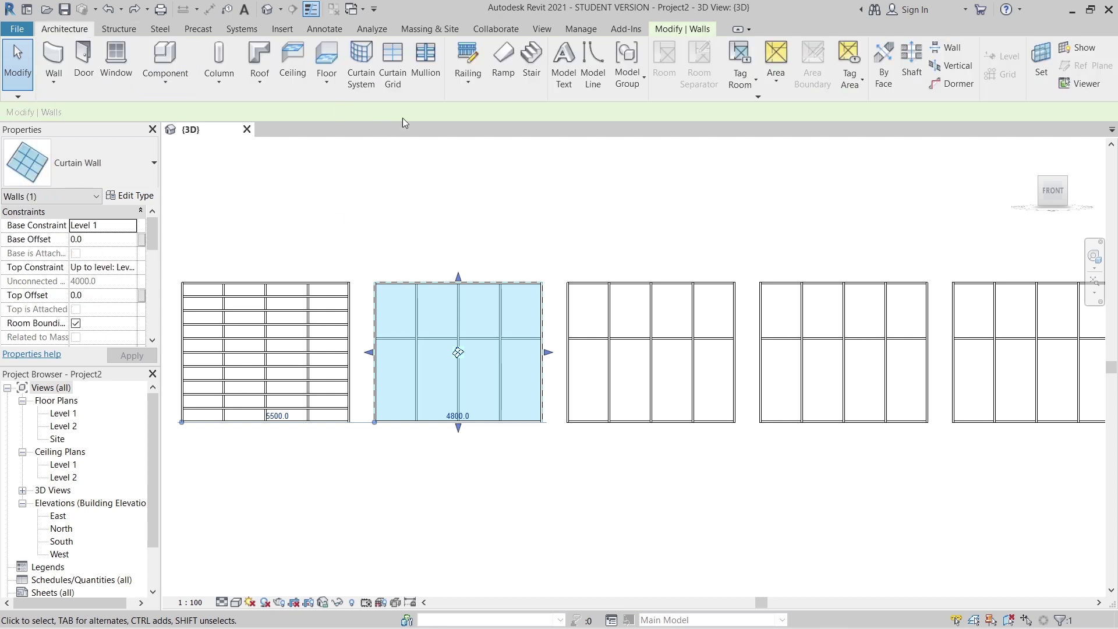
pyautogui.click(382, 65)
pyautogui.click(460, 285)
# - Place a 50 x 150mm rectangular mullion on the centred vertical grid line of the second bay's front wall
pyautogui.click(82, 30)
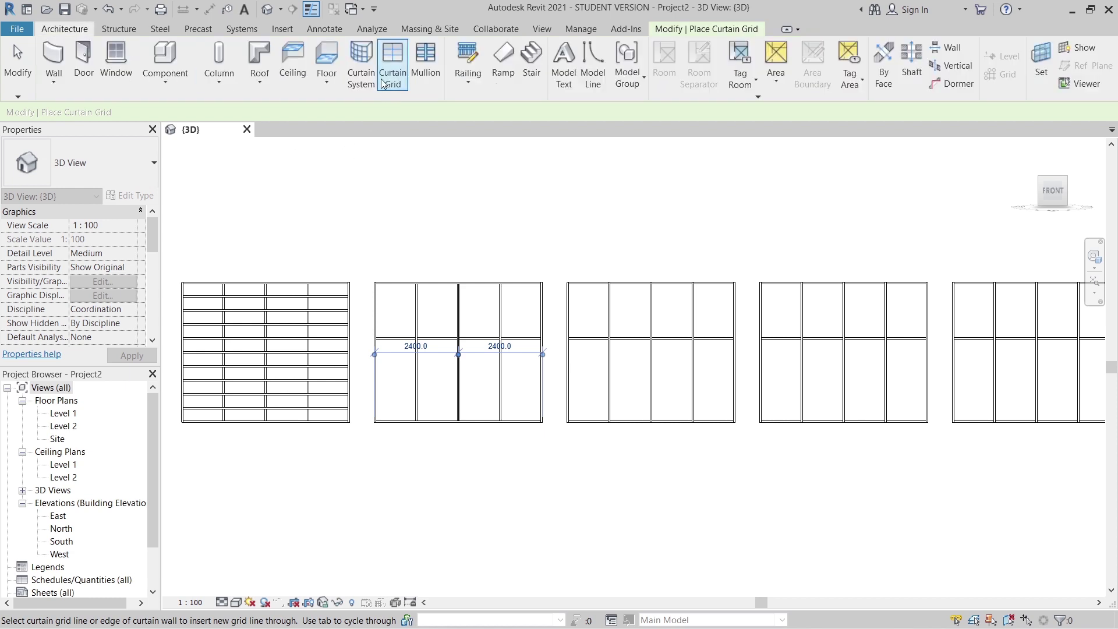
pyautogui.click(417, 72)
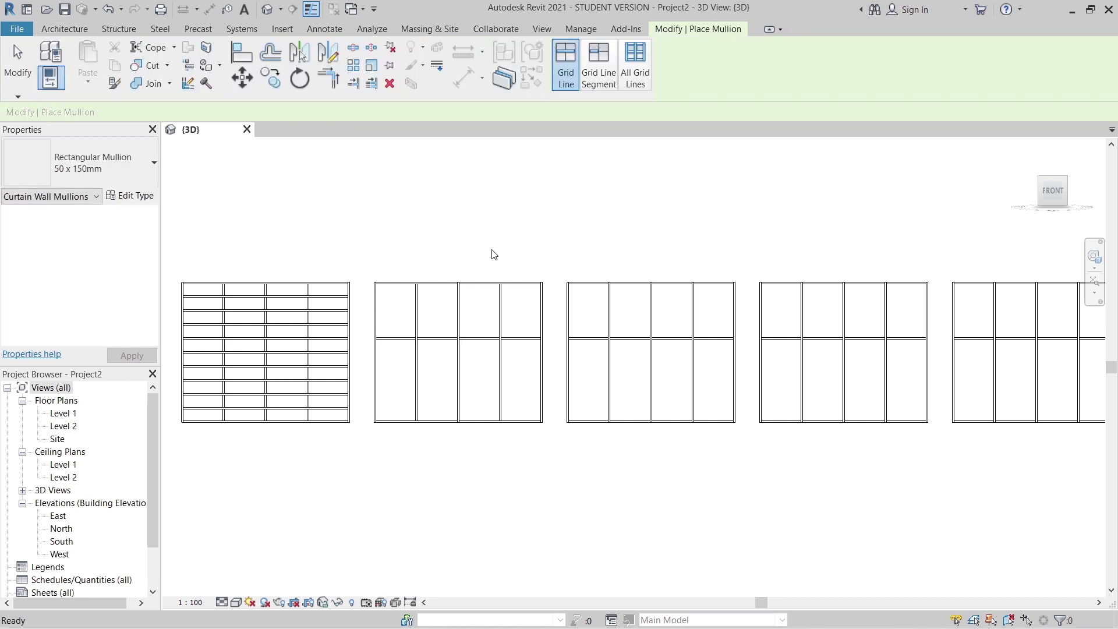
pyautogui.press('Escape')
pyautogui.press('Escape')
# - Duplicate the type of the second bay's front wall as a new curtain wall type named F2
pyautogui.click(486, 293)
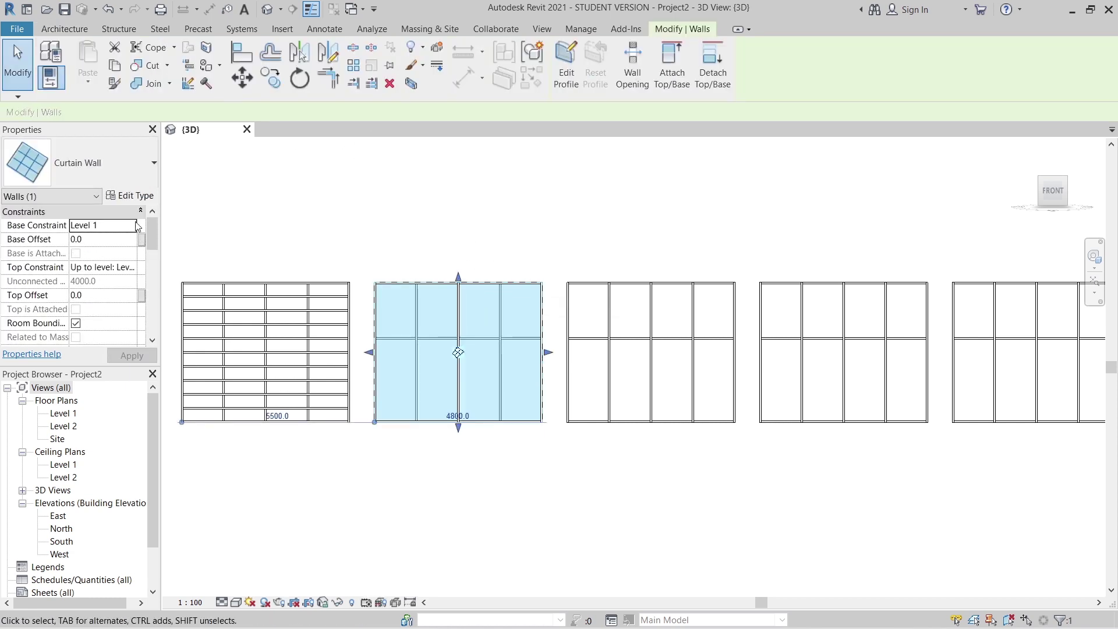
pyautogui.click(133, 197)
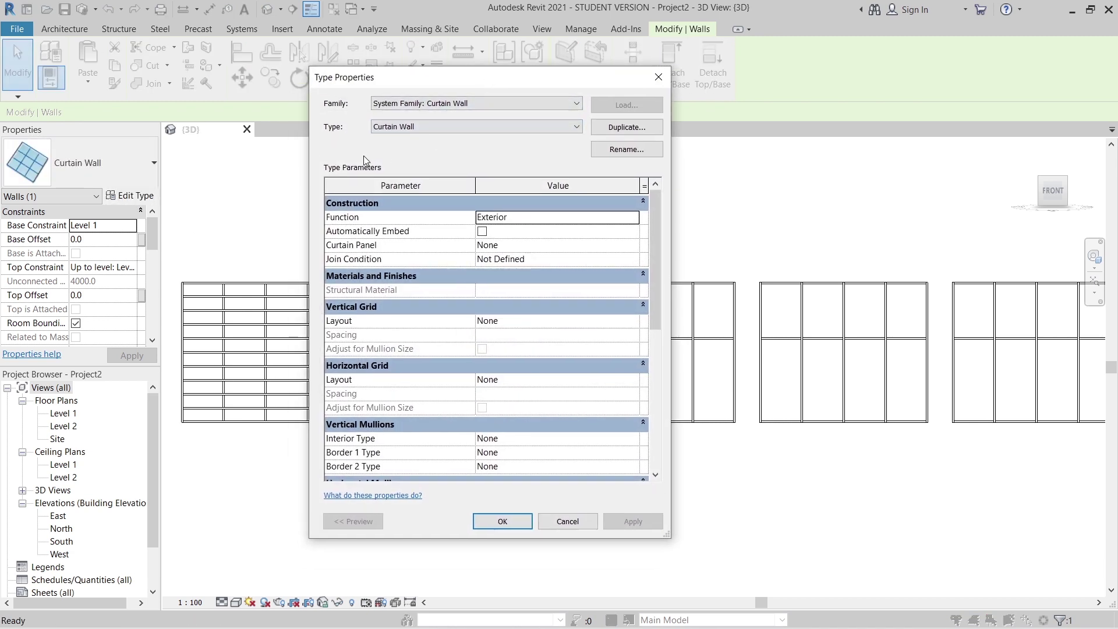
pyautogui.click(647, 128)
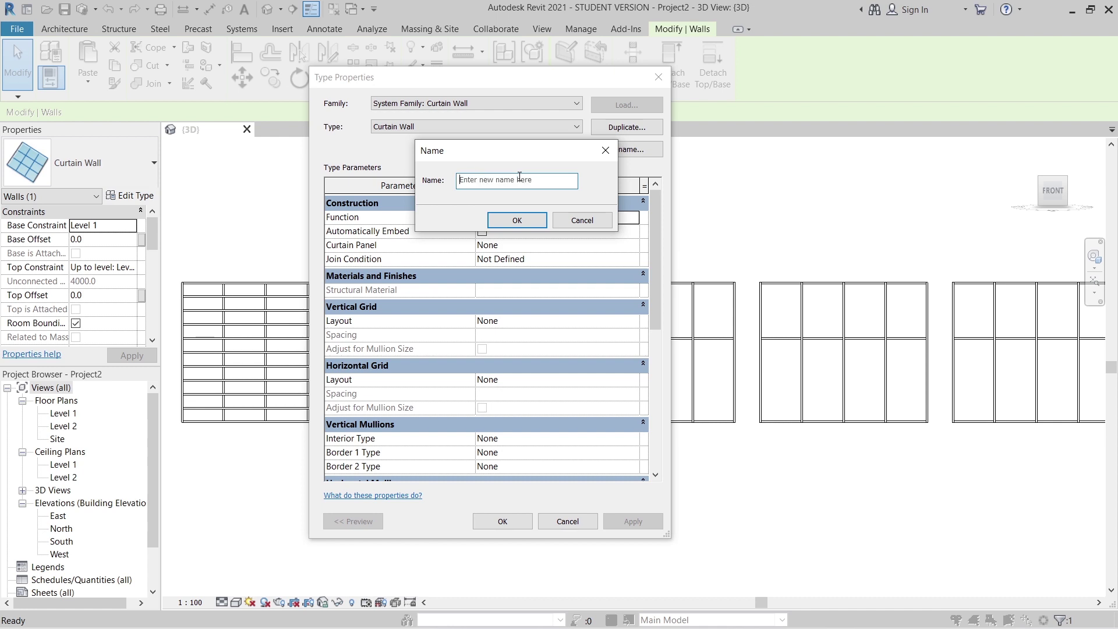
pyautogui.press('Return')
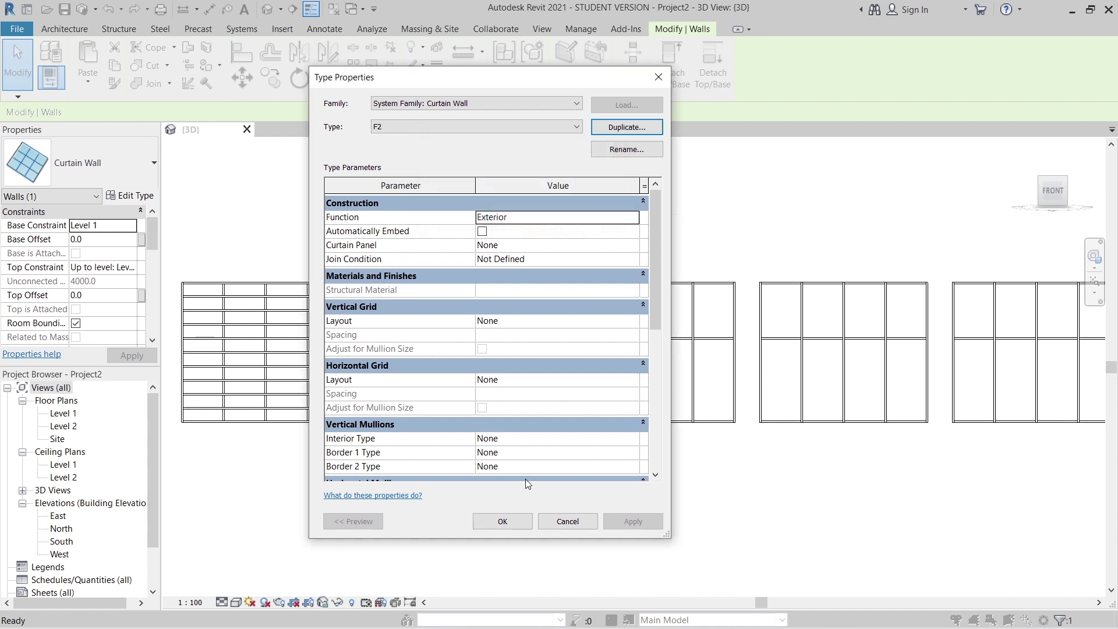
# - Set the F2 curtain wall type's horizontal grid to Fixed Distance with 400 mm spacing, adjusted for mullion size
pyautogui.click(522, 524)
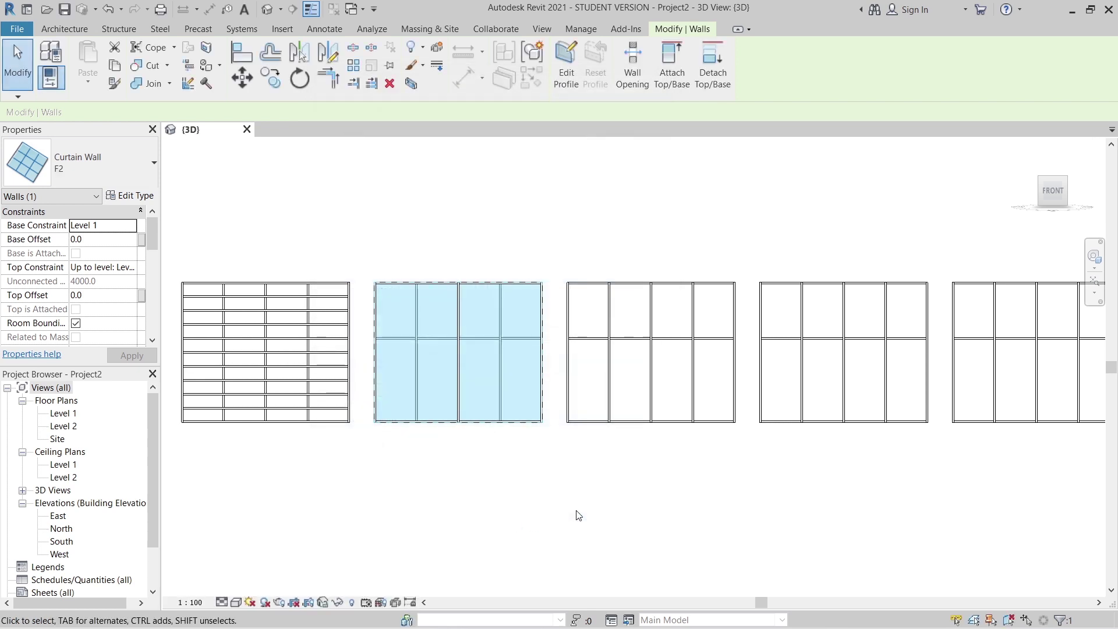
pyautogui.click(131, 195)
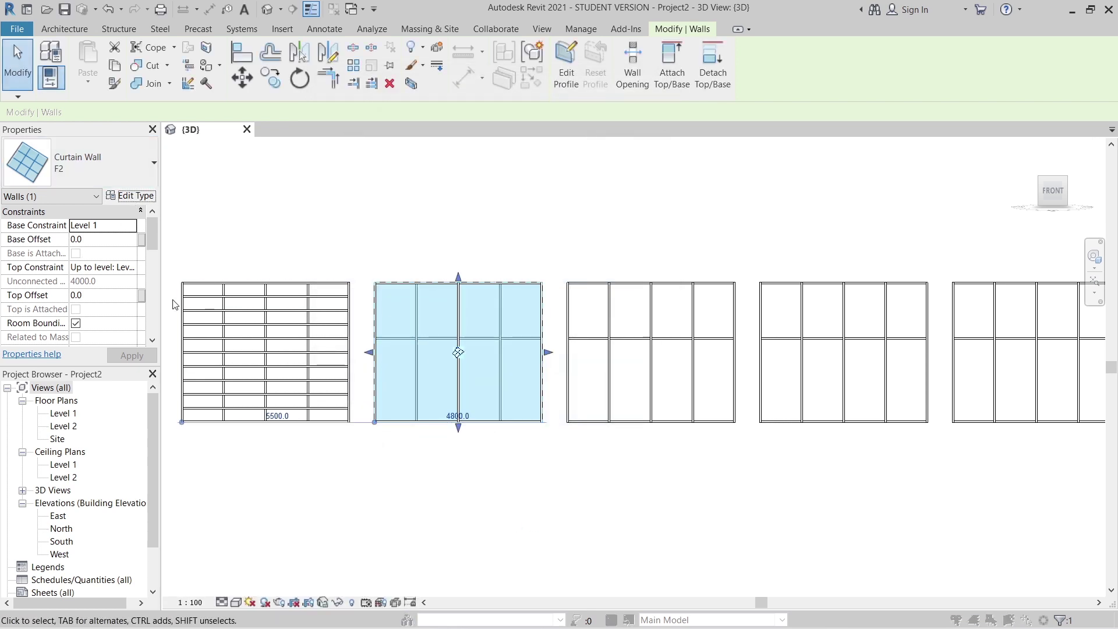
pyautogui.moveTo(466, 85); pyautogui.dragTo(509, 56)
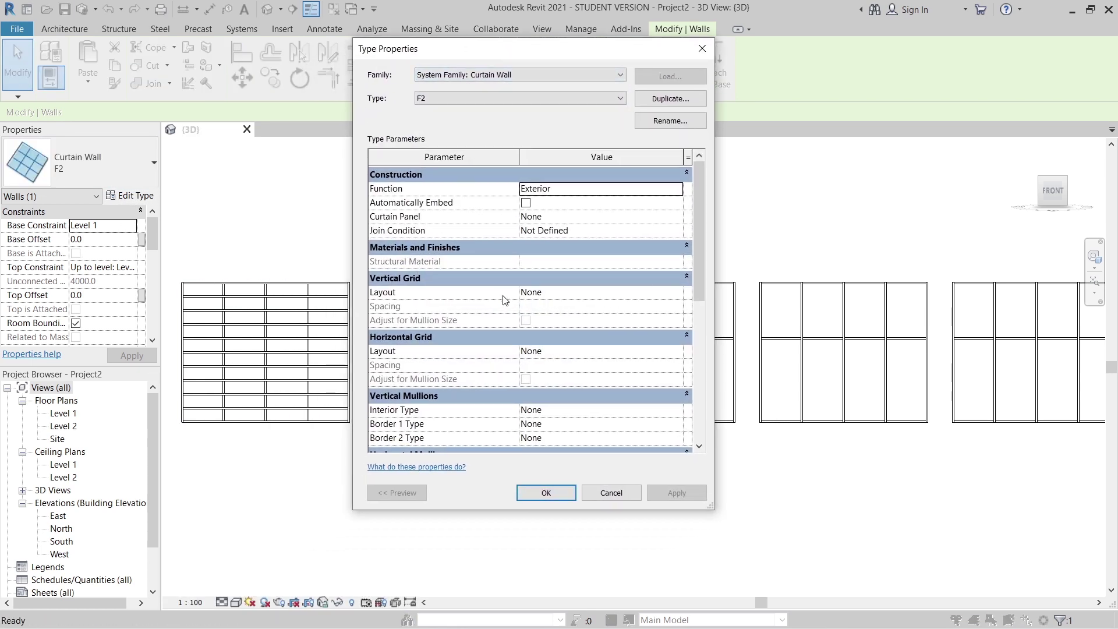
pyautogui.click(682, 351)
pyautogui.click(554, 377)
pyautogui.click(597, 367)
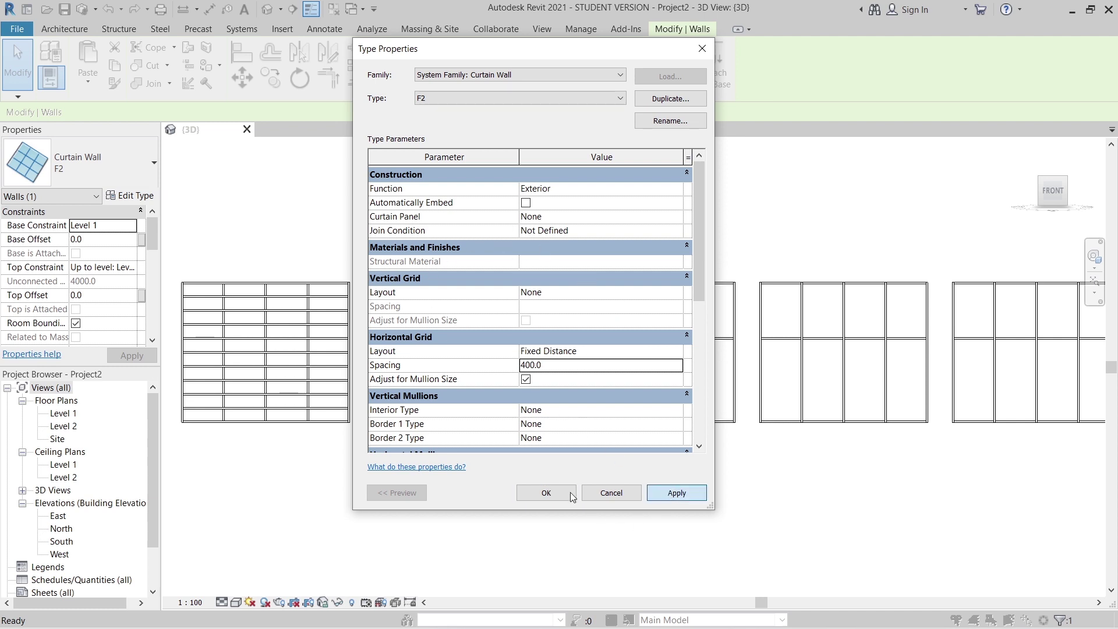
pyautogui.click(544, 492)
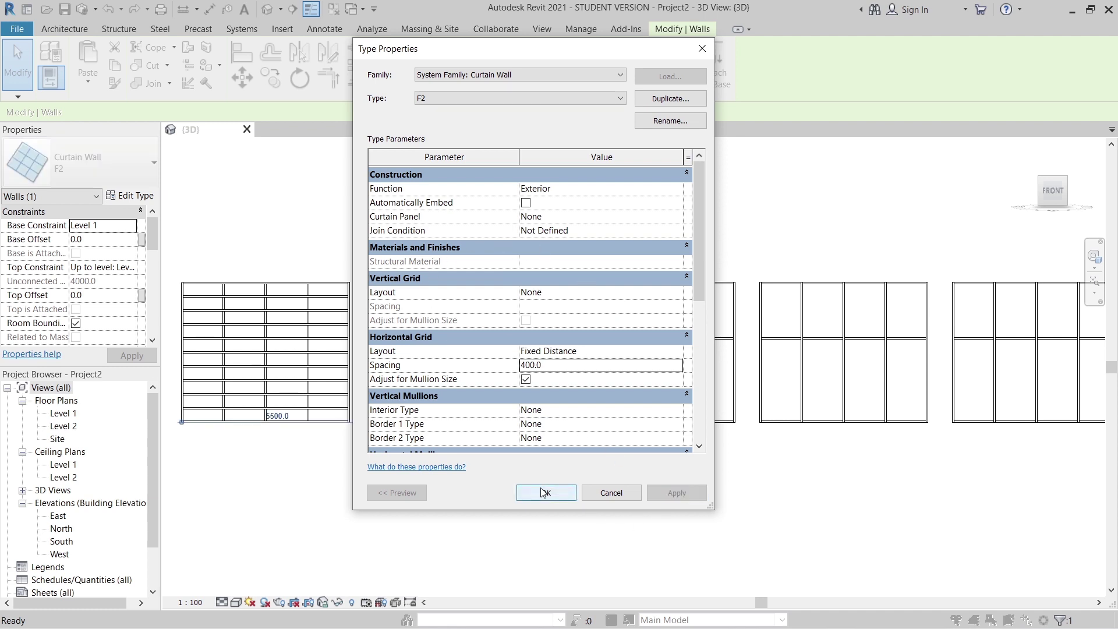
pyautogui.click(544, 492)
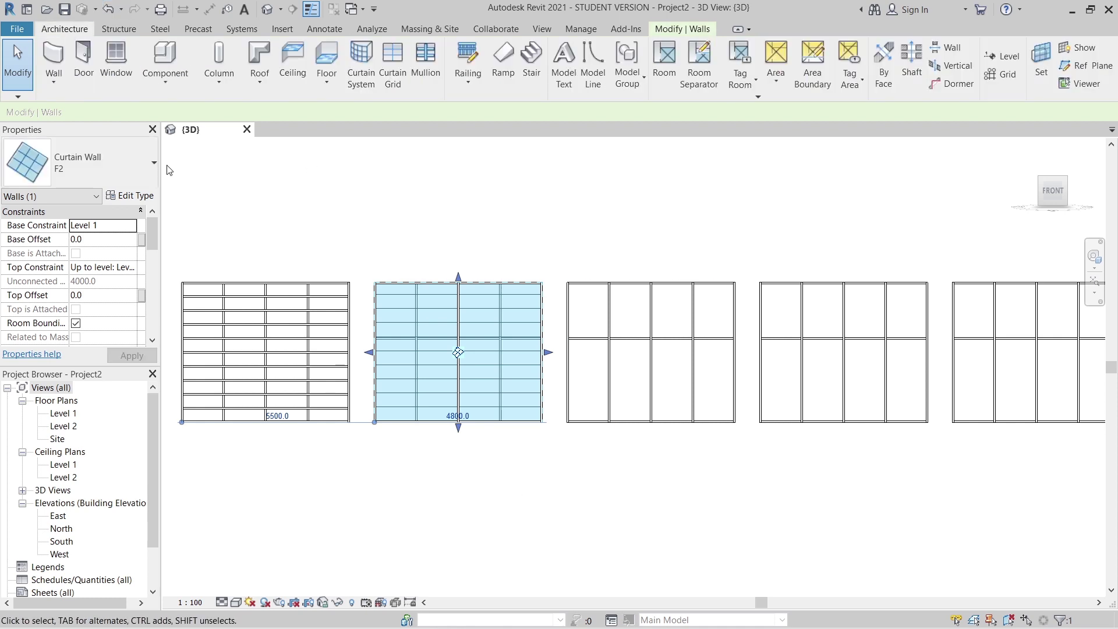
# - Place 50 x 150mm rectangular mullions on all grid lines of the second bay's front wall
pyautogui.click(429, 68)
pyautogui.click(635, 66)
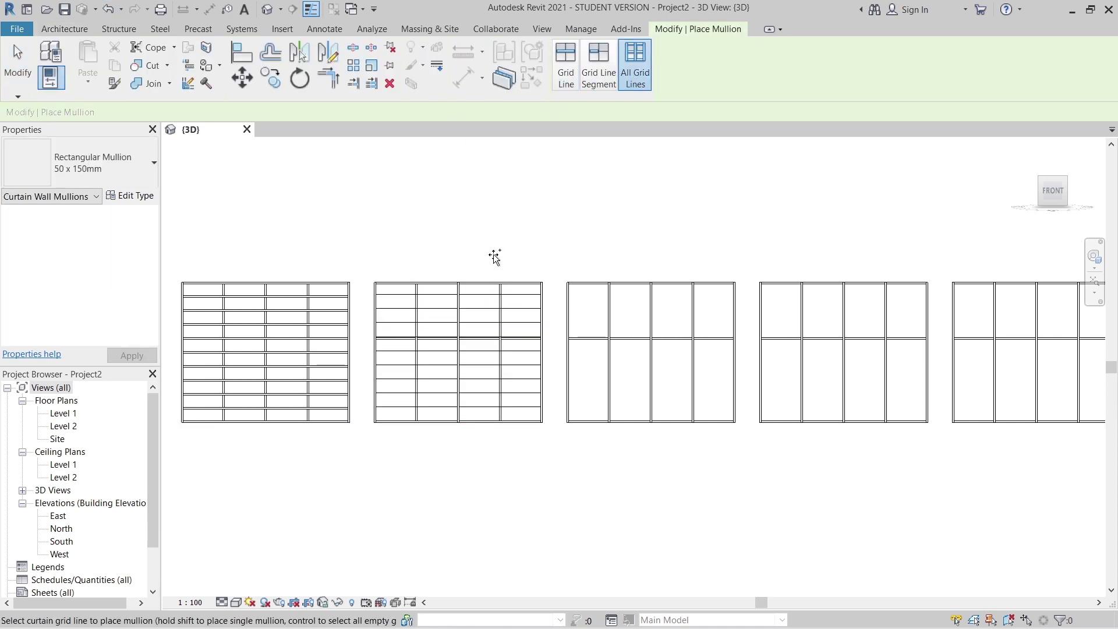
pyautogui.click(502, 287)
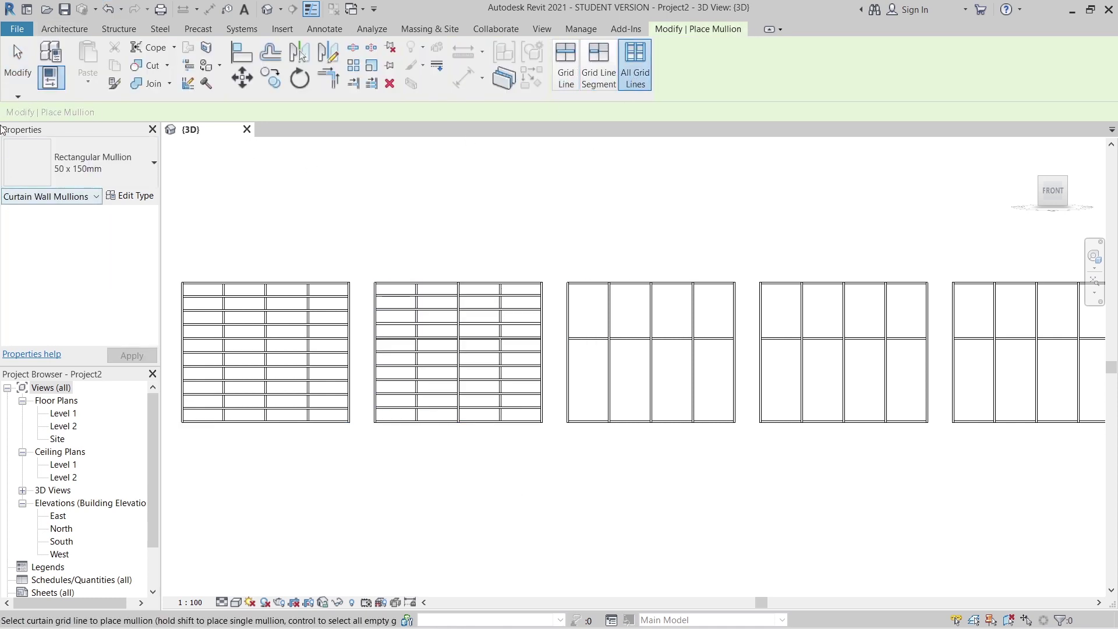
pyautogui.press('Escape')
pyautogui.press('Escape')
# - Add one-segment horizontal grid lines in the third bay's front wall, 800 mm above the transom in the first upper panel and 400 mm in the second
pyautogui.scroll(-3, 424, 207)
pyautogui.keyDown('shift'); pyautogui.moveTo(425, 207); pyautogui.dragTo(511, 407, button='middle'); pyautogui.keyUp('shift')
pyautogui.scroll(5, 467, 324)
pyautogui.scroll(-4, 510, 407)
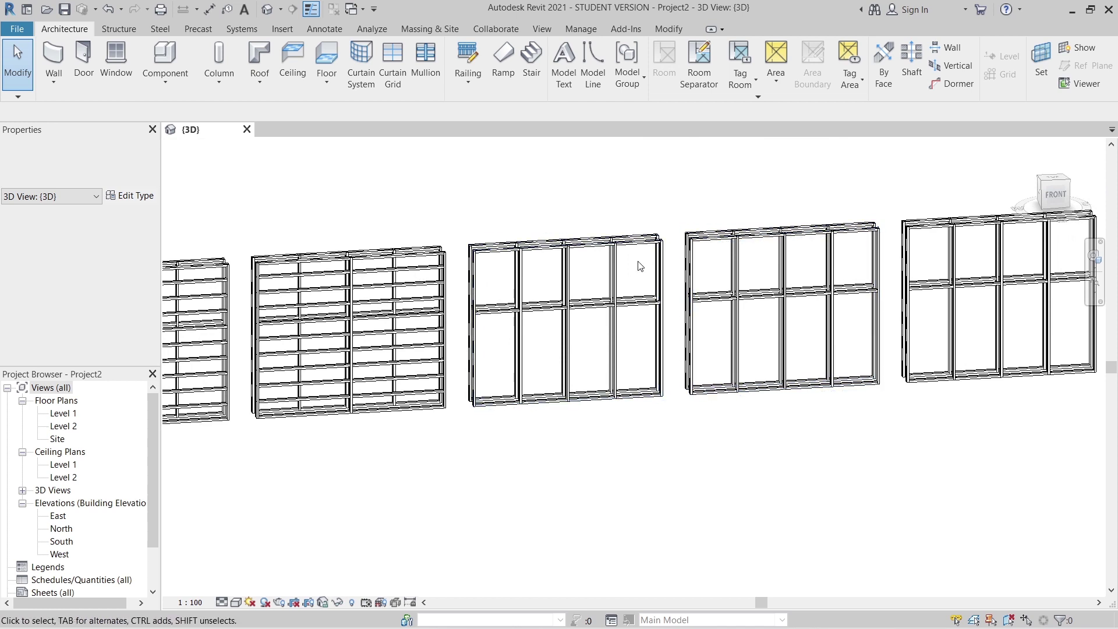
pyautogui.click(660, 263)
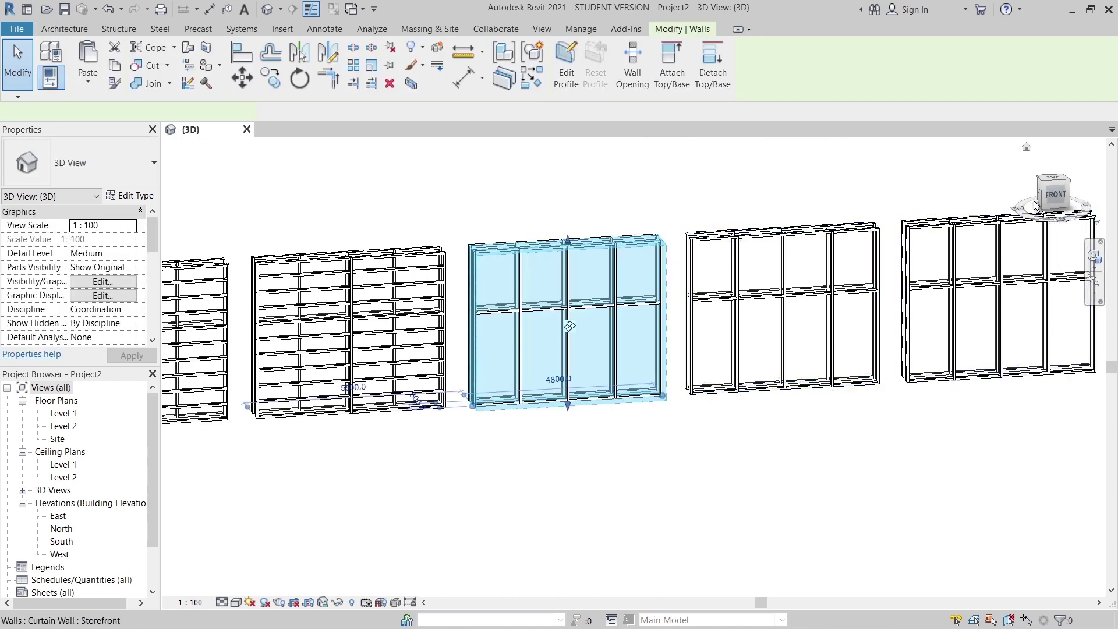
pyautogui.click(1055, 194)
pyautogui.scroll(-3, 472, 239)
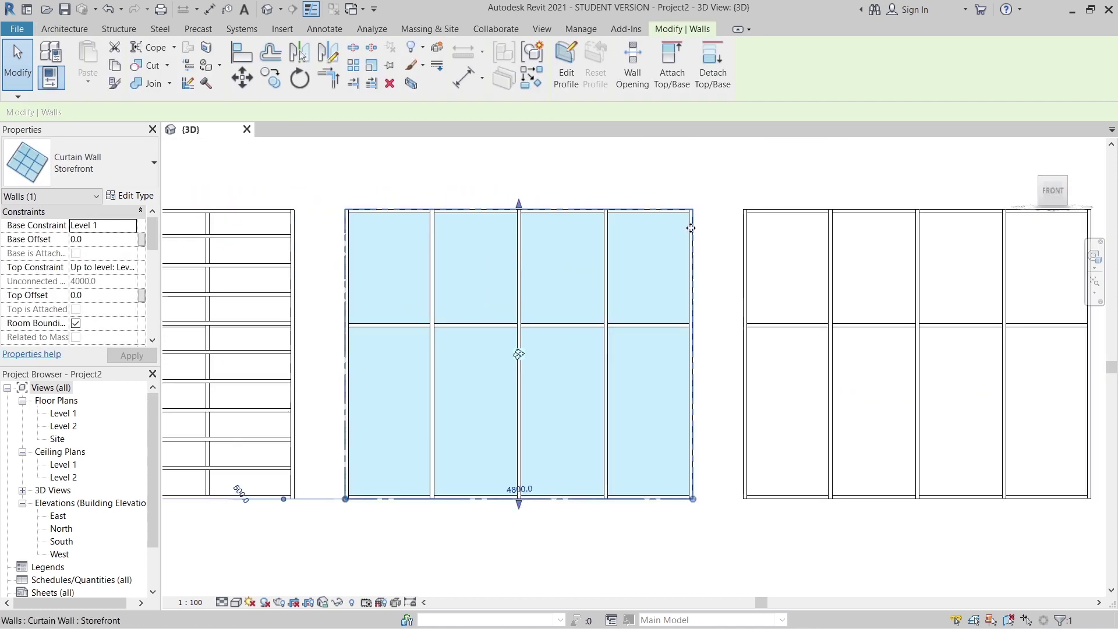
pyautogui.moveTo(473, 239); pyautogui.dragTo(462, 212, button='middle')
pyautogui.press('Escape')
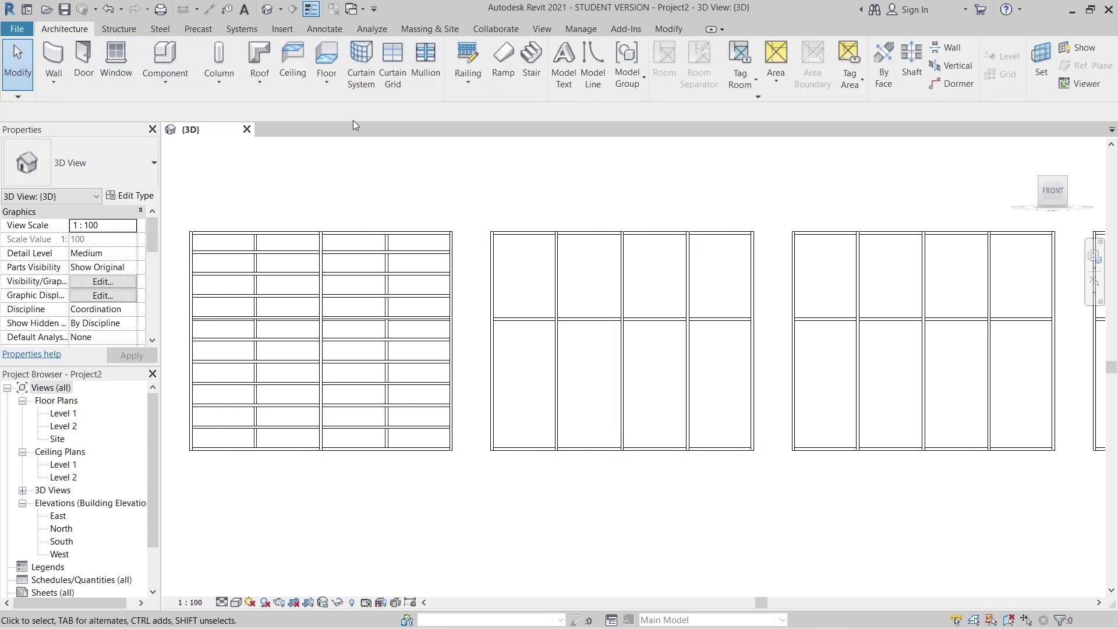
pyautogui.click(396, 83)
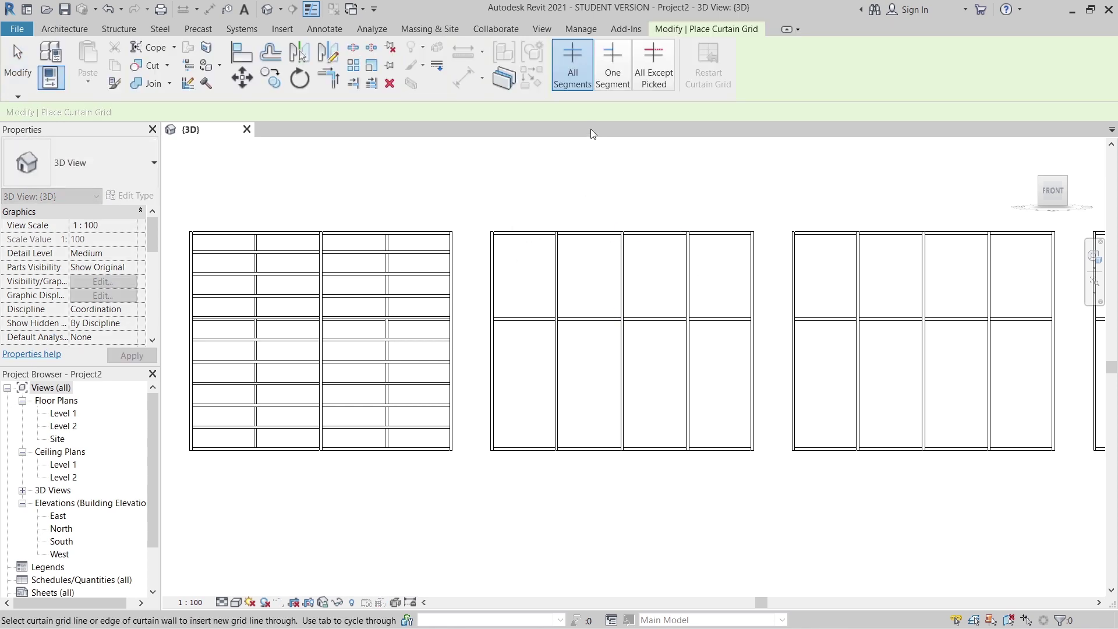
pyautogui.click(612, 64)
pyautogui.click(516, 275)
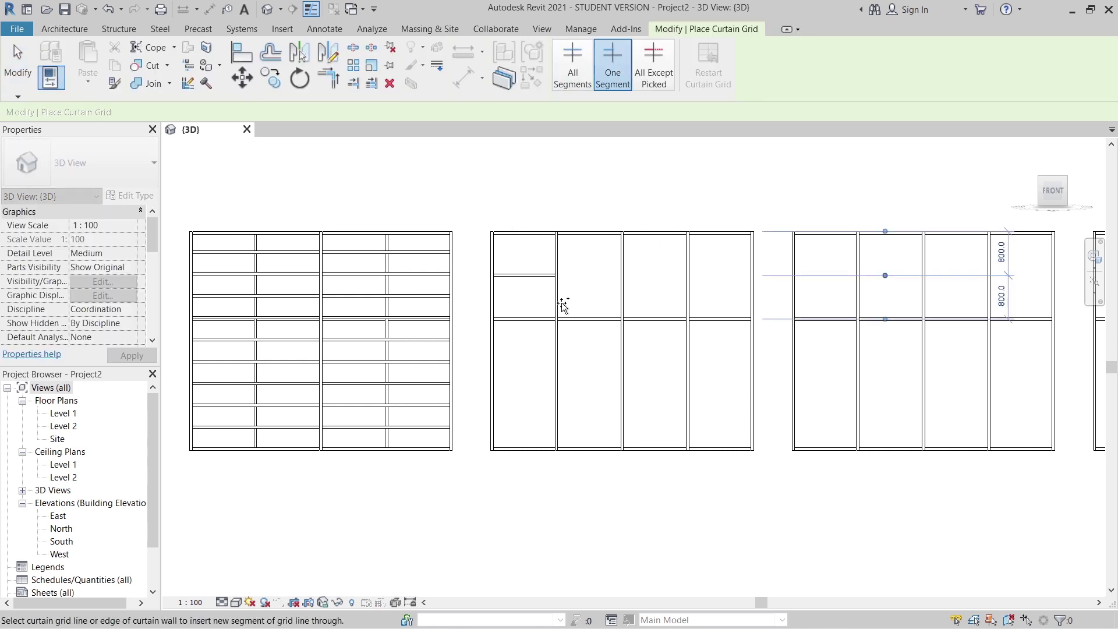
pyautogui.click(622, 282)
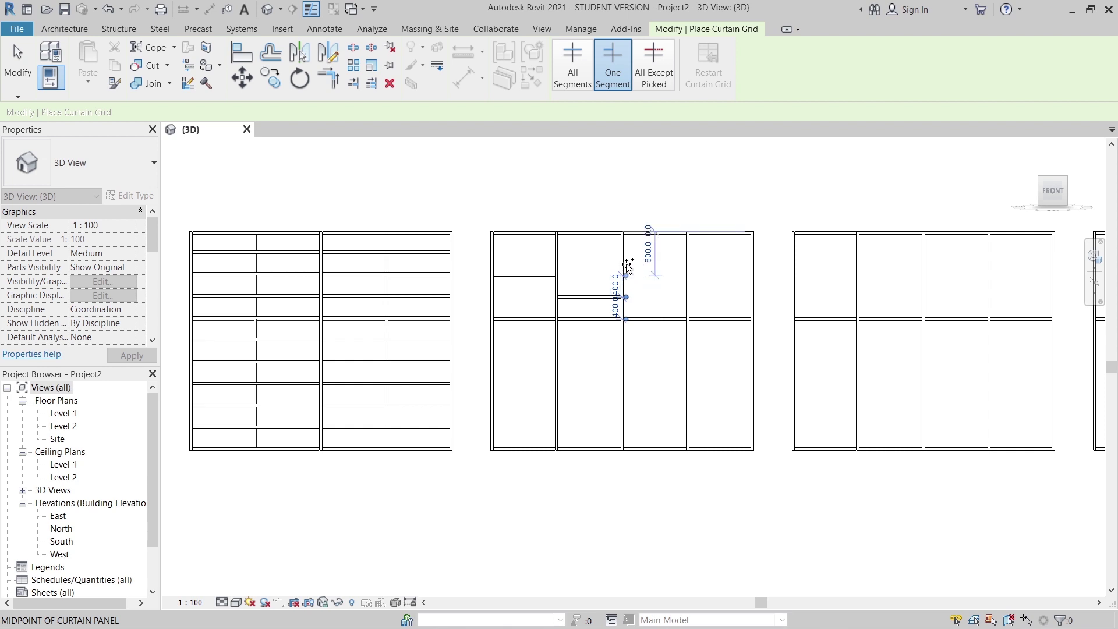
# - Add one-segment horizontal grid lines at mid-height of the third upper panel and 266.7 mm below that level in the fourth
pyautogui.click(627, 233)
pyautogui.press('Escape')
pyautogui.scroll(2, 668, 280)
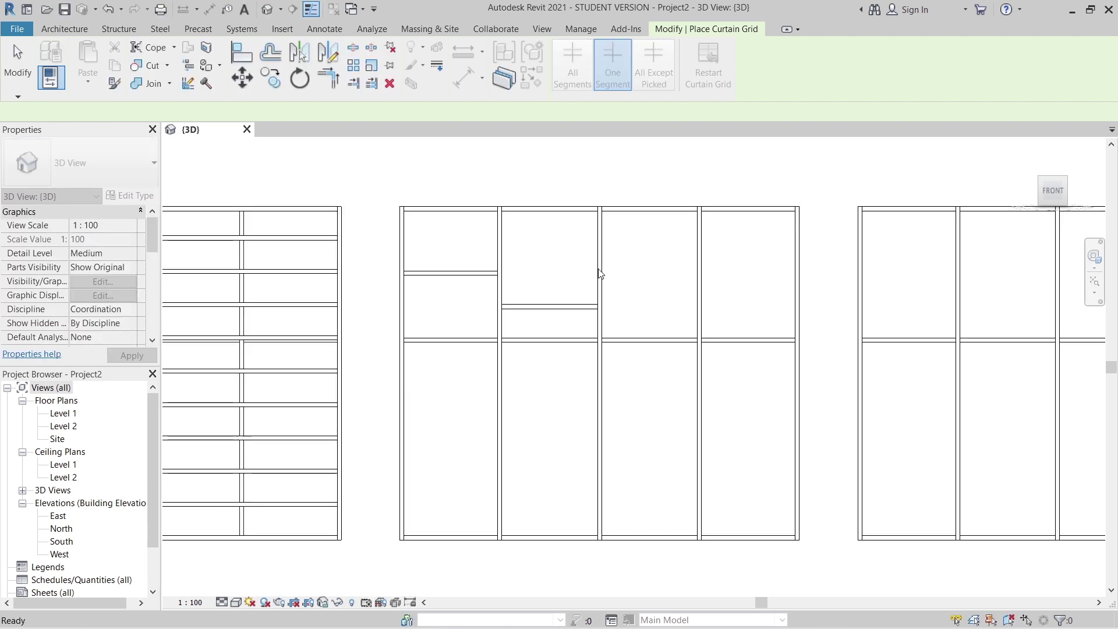
pyautogui.click(612, 64)
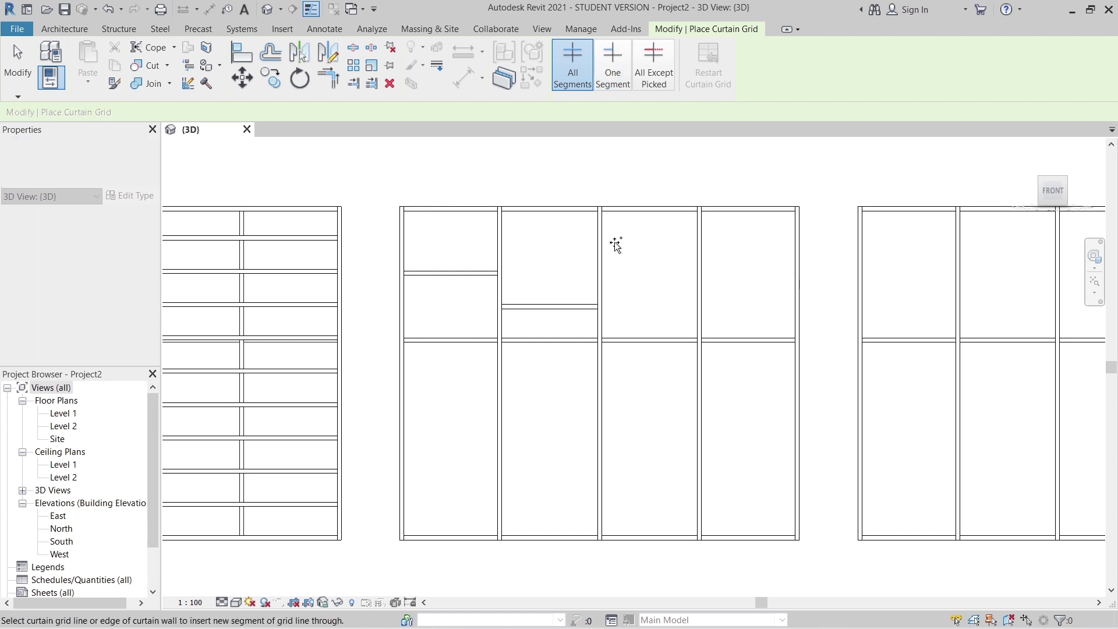
pyautogui.click(743, 278)
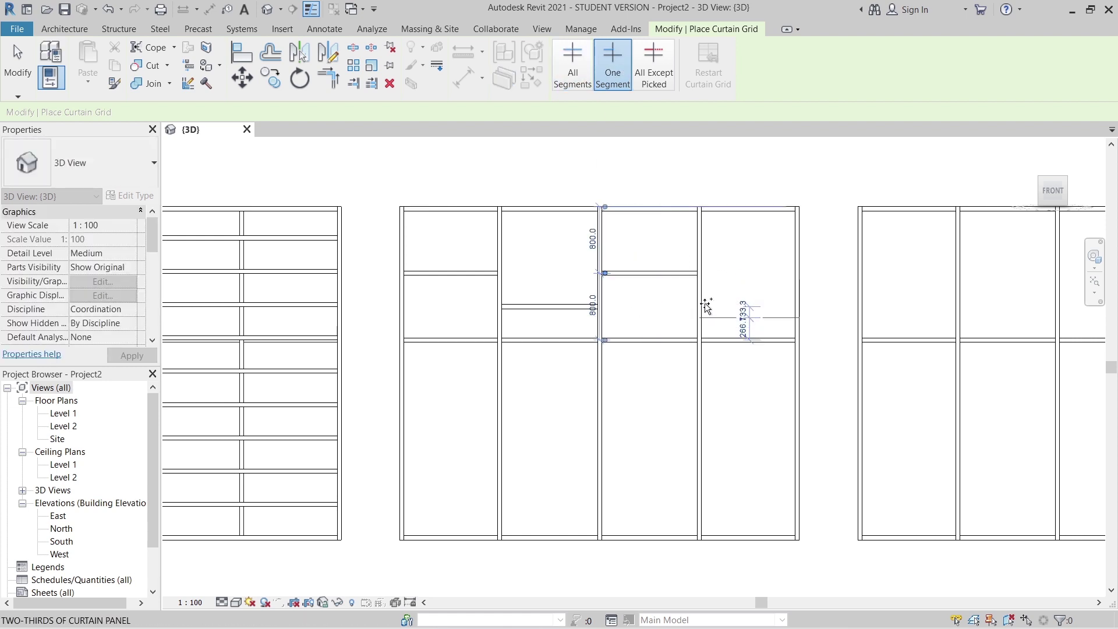
pyautogui.scroll(2, 704, 303)
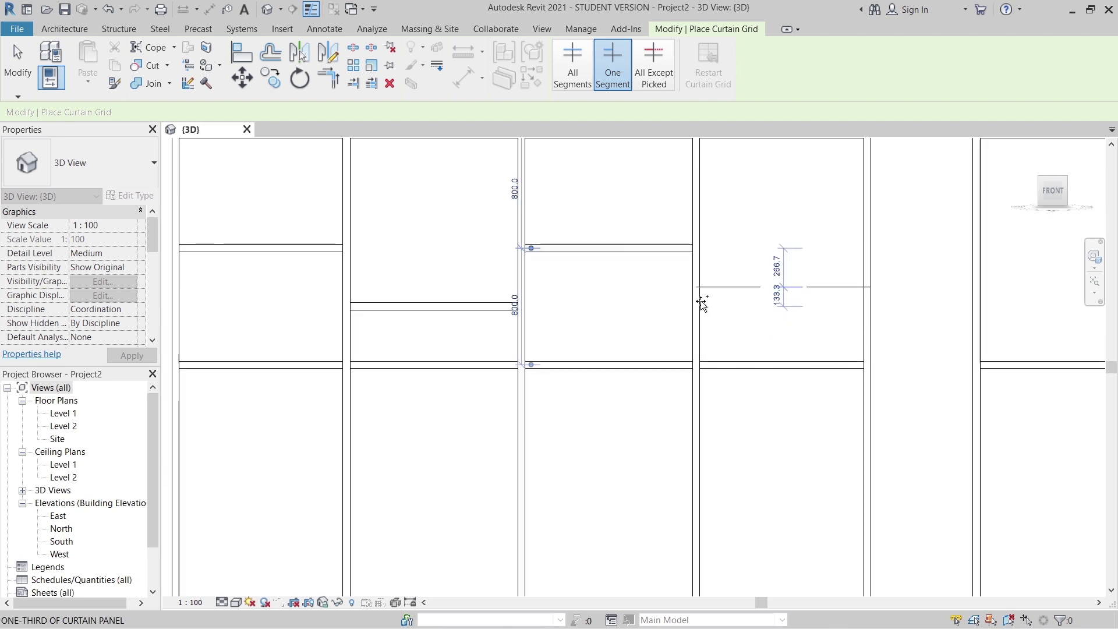
pyautogui.scroll(-5, 701, 302)
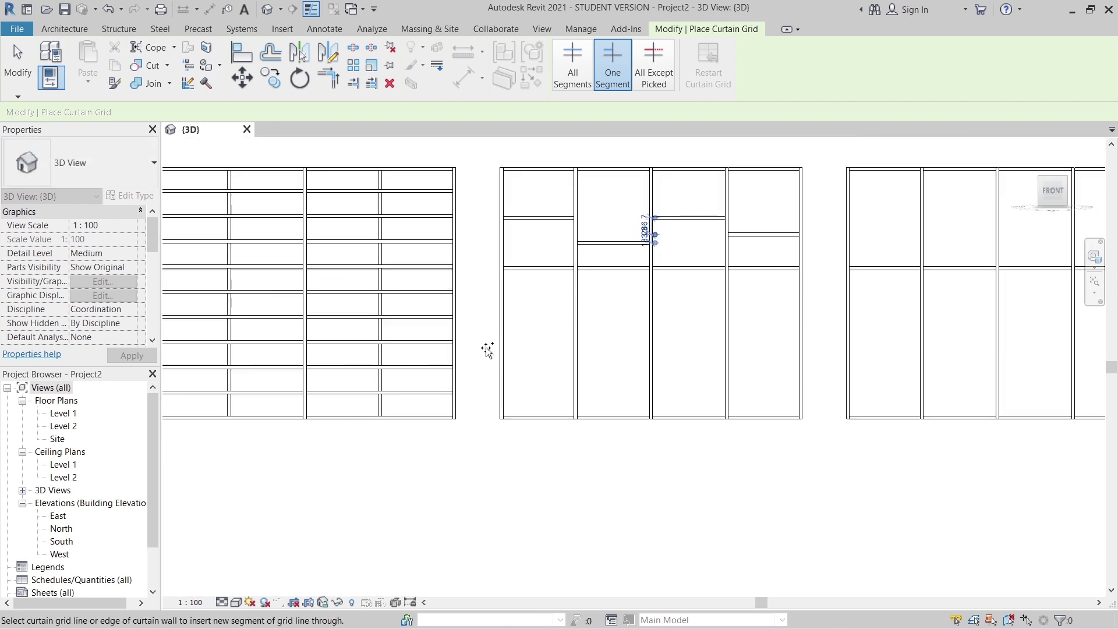
# - Add staggered one-segment grid lines in the third bay's four lower panels, 1266.7 mm above the base in the second and 633.3 mm in the third
pyautogui.click(581, 344)
pyautogui.click(648, 373)
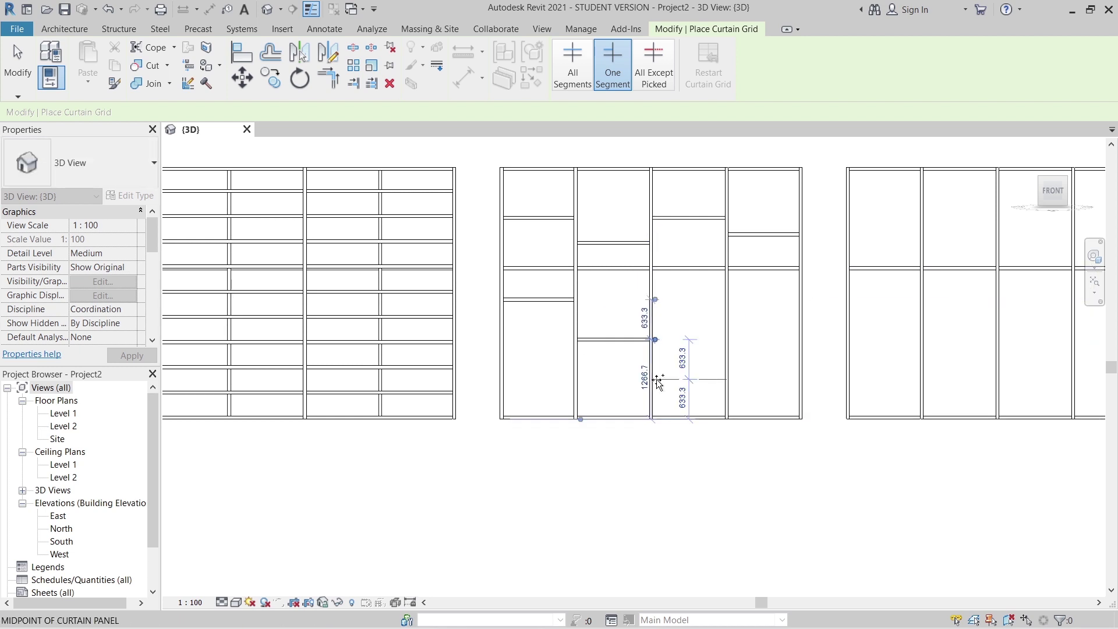
pyautogui.click(733, 297)
pyautogui.click(733, 296)
pyautogui.press('Escape')
pyautogui.press('Escape')
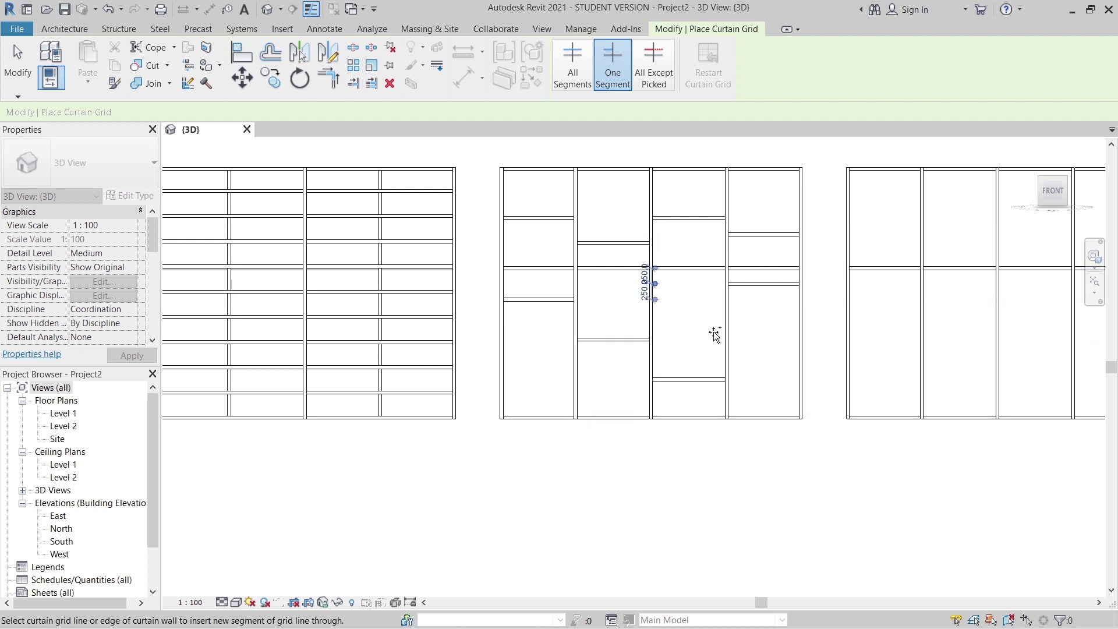
# - Change the type of the fourth bay's front wall to the plain Curtain Wall type
pyautogui.scroll(-3, 629, 486)
pyautogui.keyDown('shift'); pyautogui.moveTo(582, 414); pyautogui.dragTo(644, 379, button='middle'); pyautogui.keyUp('shift')
pyautogui.scroll(5, 563, 356)
pyautogui.scroll(-3, 591, 465)
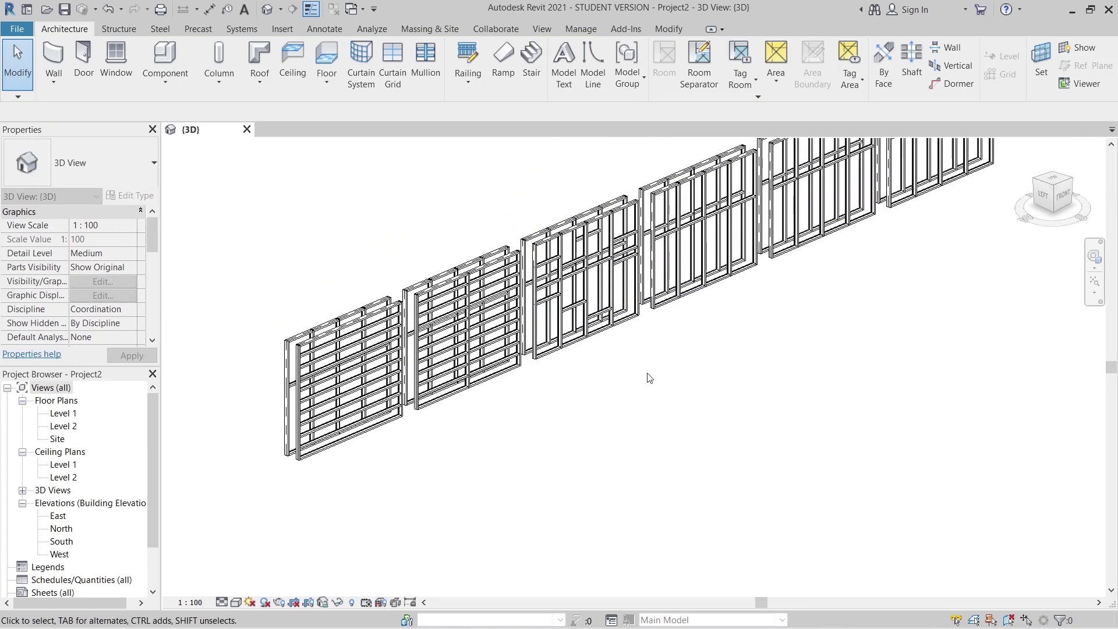
pyautogui.keyDown('shift'); pyautogui.moveTo(552, 309); pyautogui.dragTo(630, 360, button='middle'); pyautogui.keyUp('shift')
pyautogui.scroll(3, 630, 360)
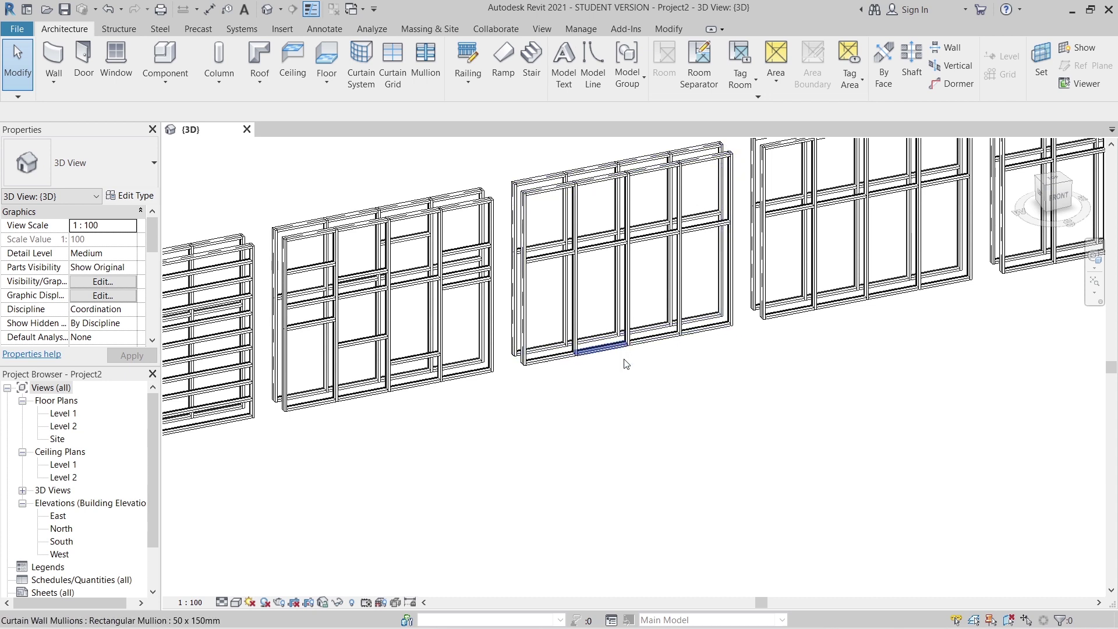
pyautogui.click(645, 349)
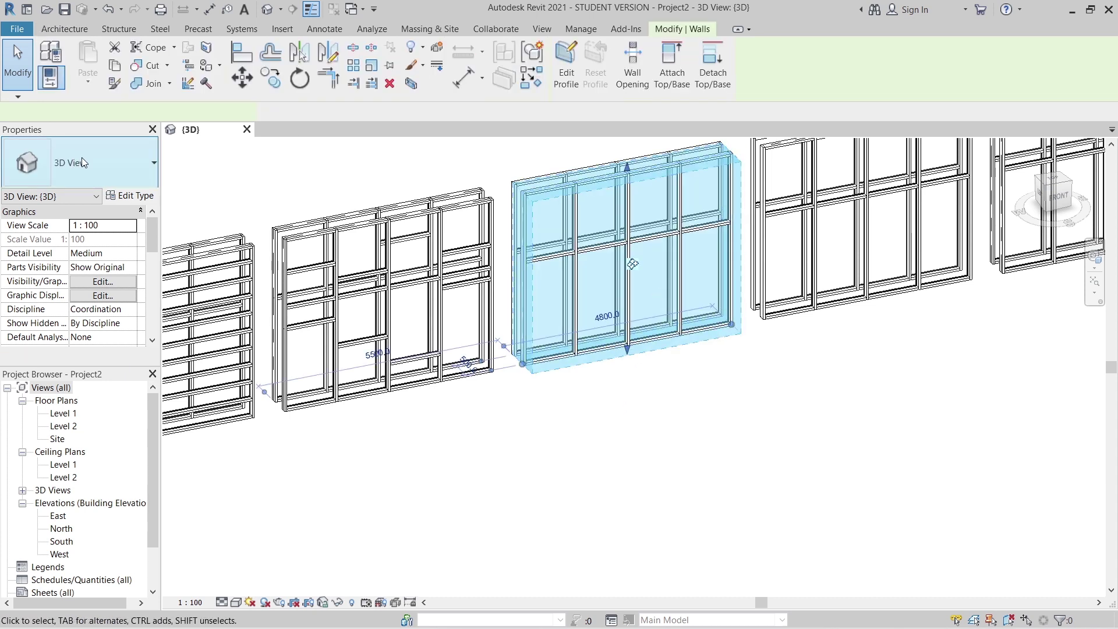
pyautogui.click(125, 171)
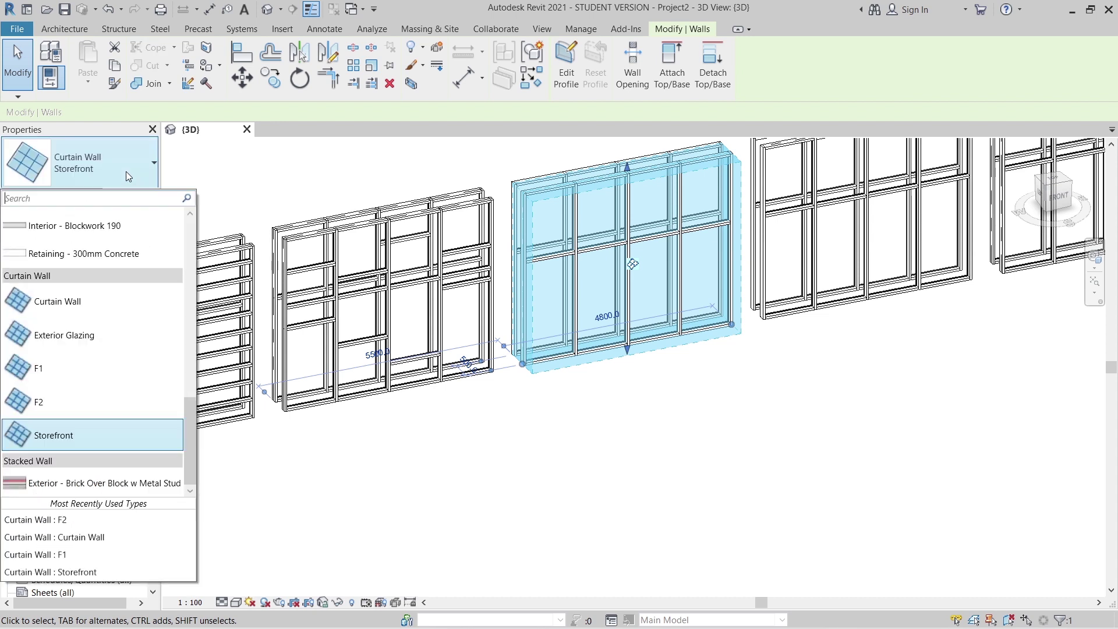
pyautogui.click(100, 295)
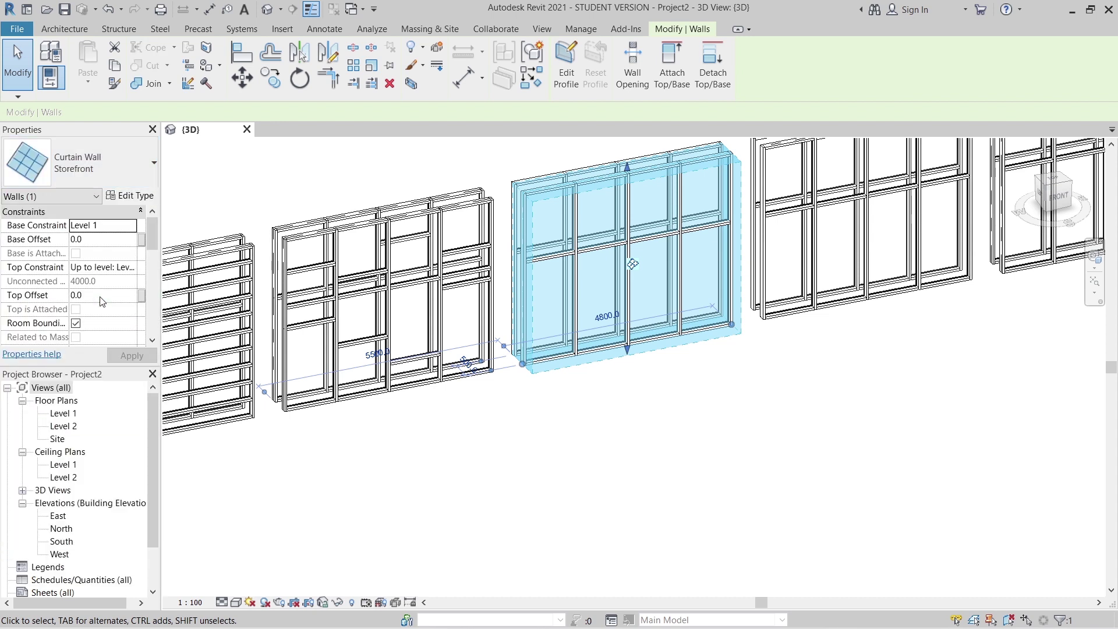
pyautogui.click(594, 378)
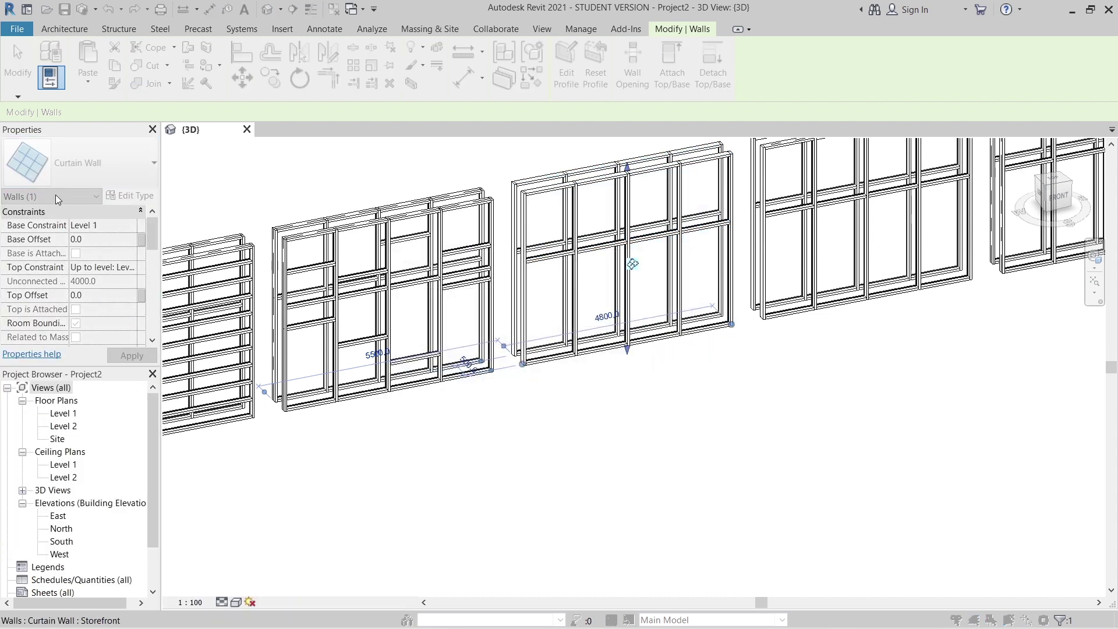
pyautogui.click(131, 196)
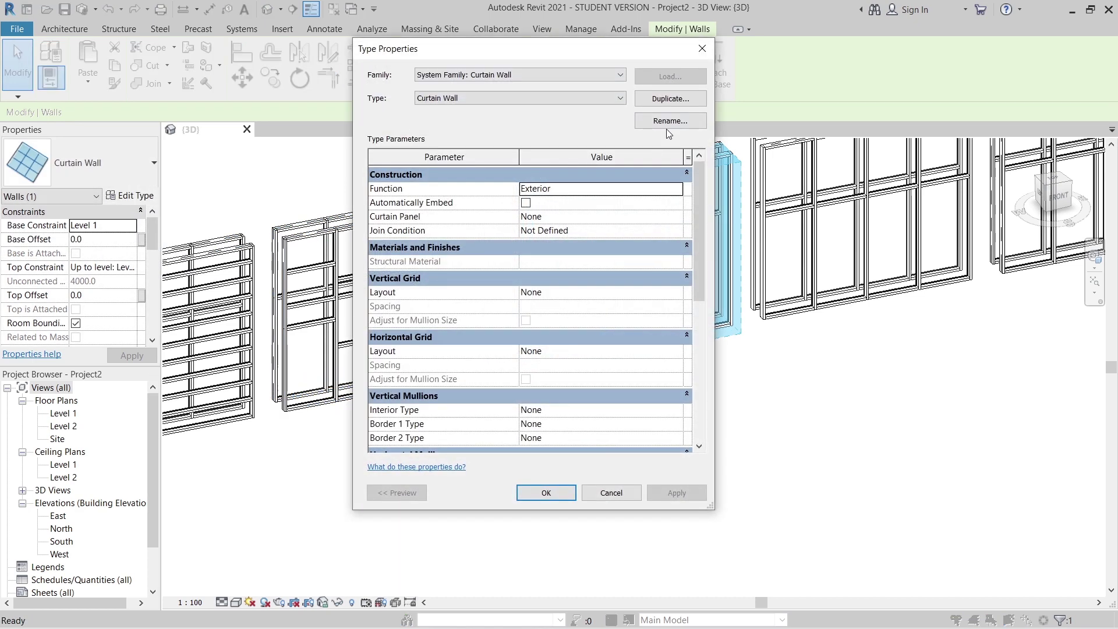
pyautogui.click(670, 98)
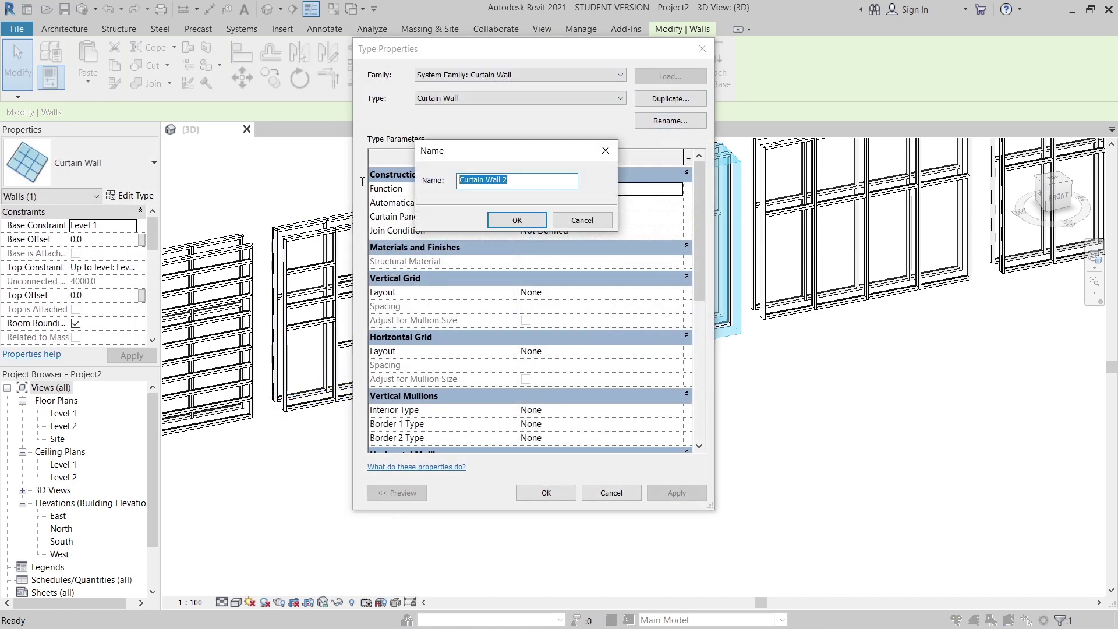
pyautogui.write('F4')
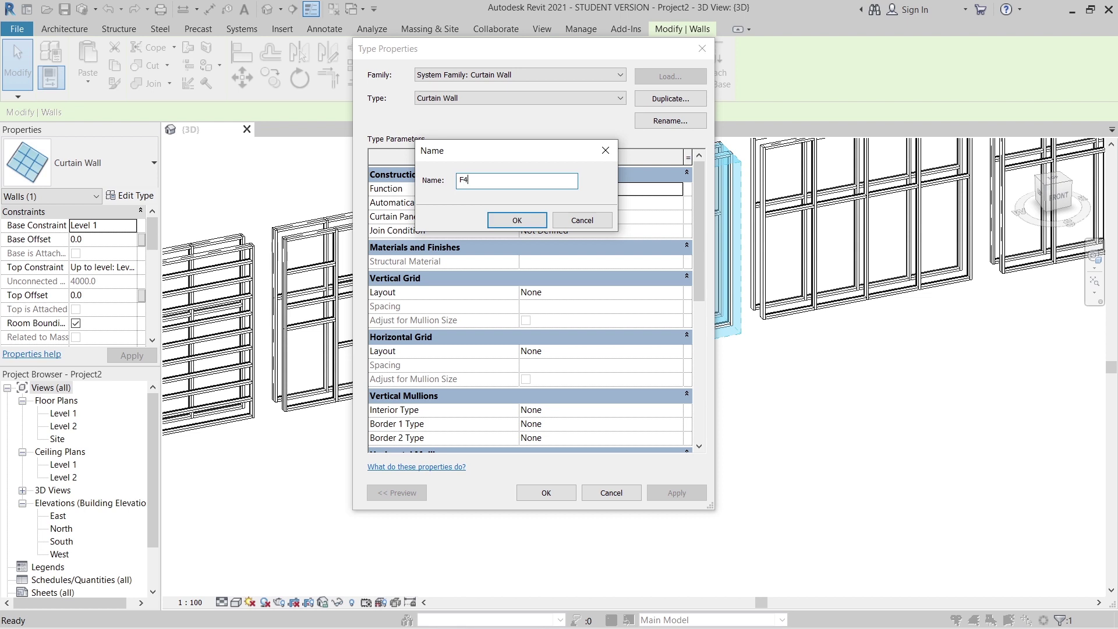
pyautogui.click(521, 221)
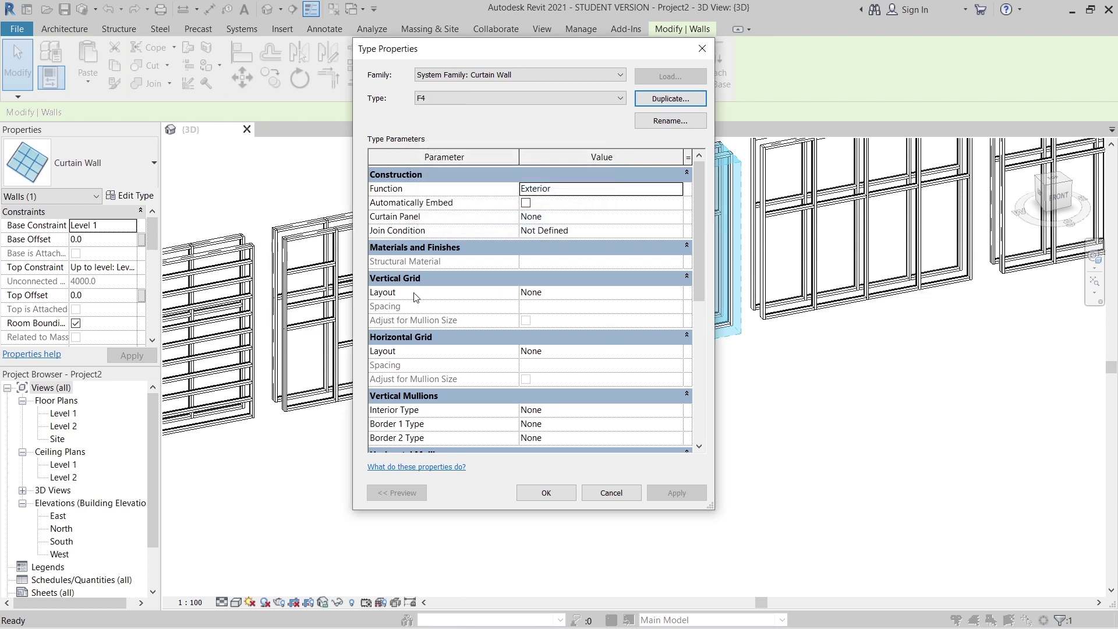
pyautogui.click(680, 352)
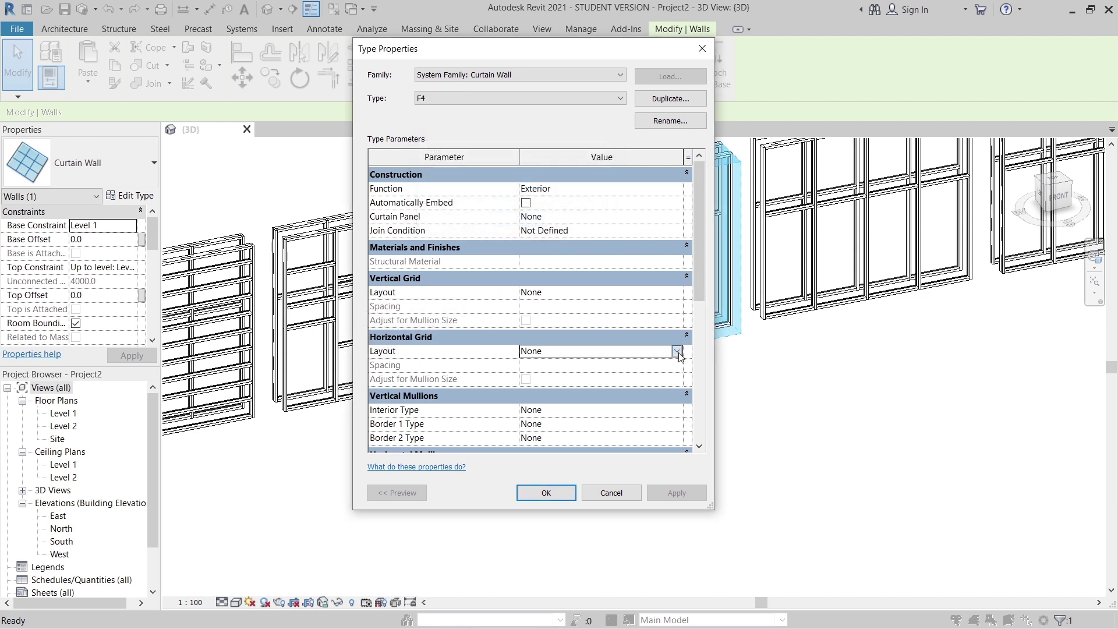
pyautogui.click(676, 351)
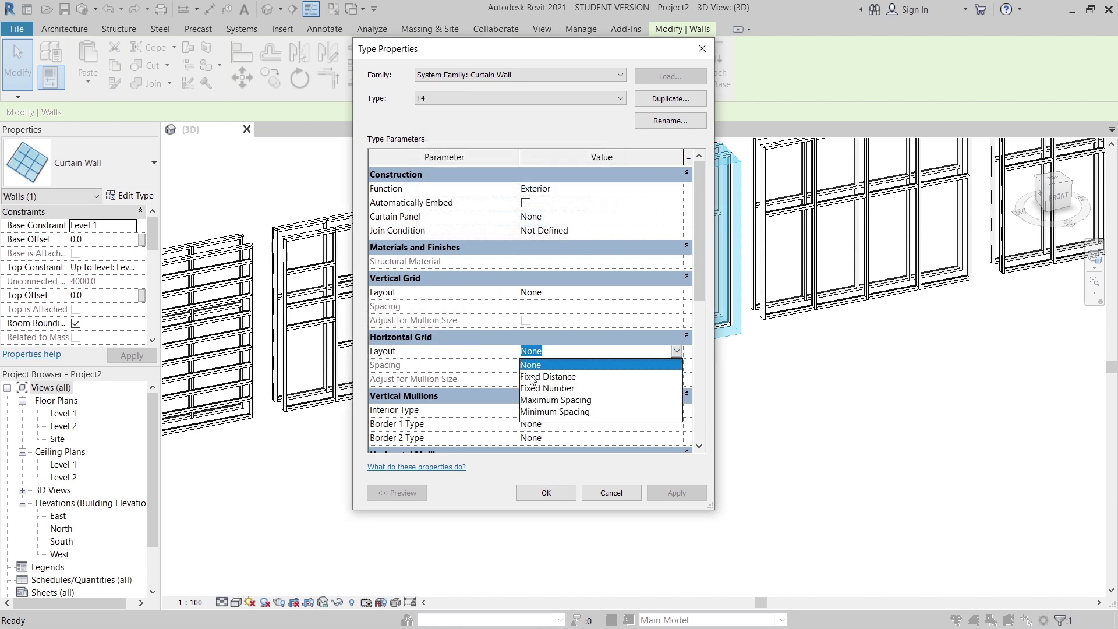
pyautogui.click(694, 49)
pyautogui.click(694, 48)
pyautogui.click(793, 458)
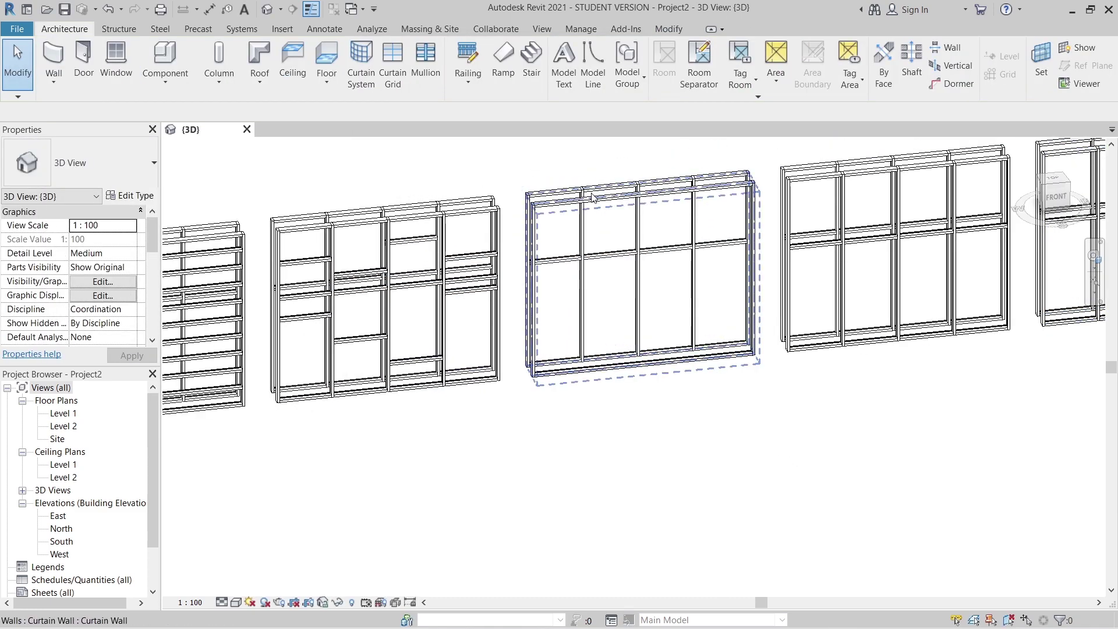
pyautogui.click(592, 197)
pyautogui.press('h')
pyautogui.press('i')
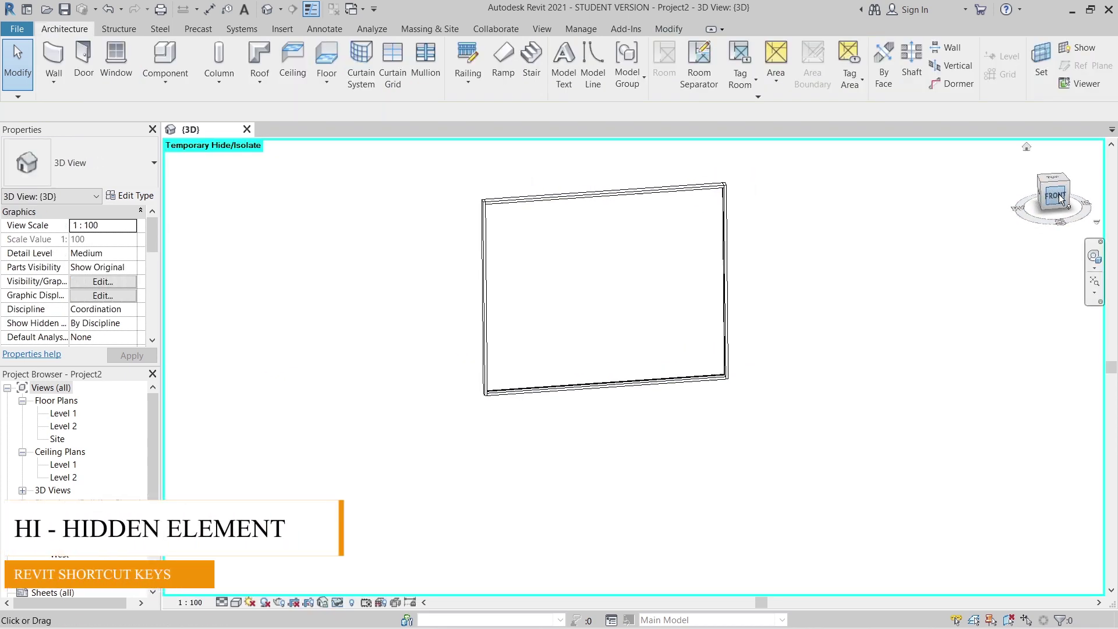
pyautogui.click(391, 73)
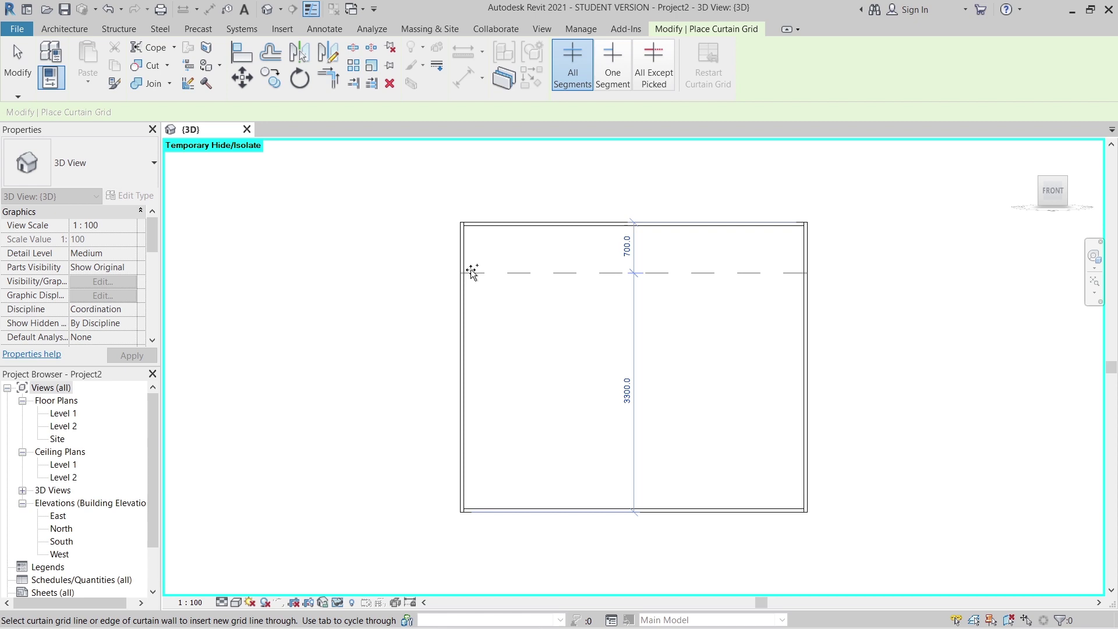
pyautogui.click(470, 367)
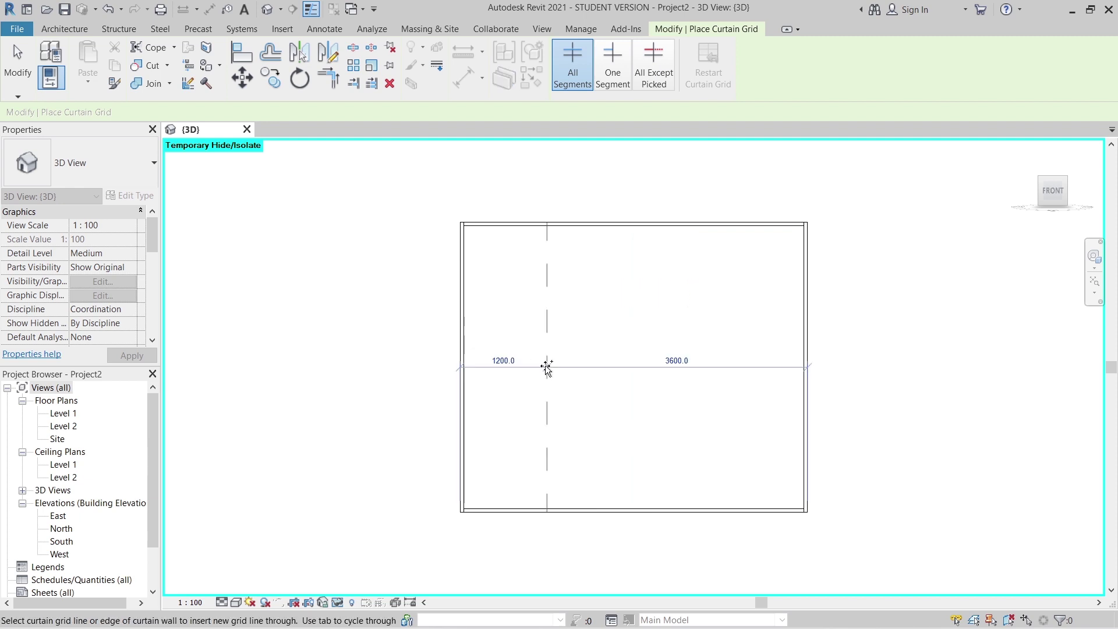
pyautogui.press('Escape')
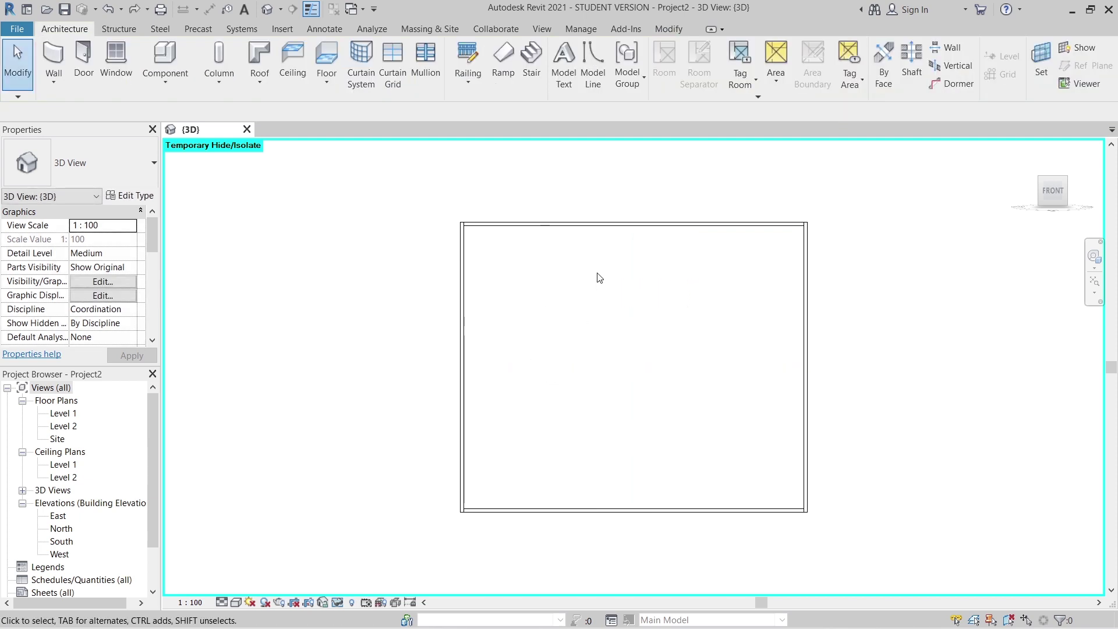
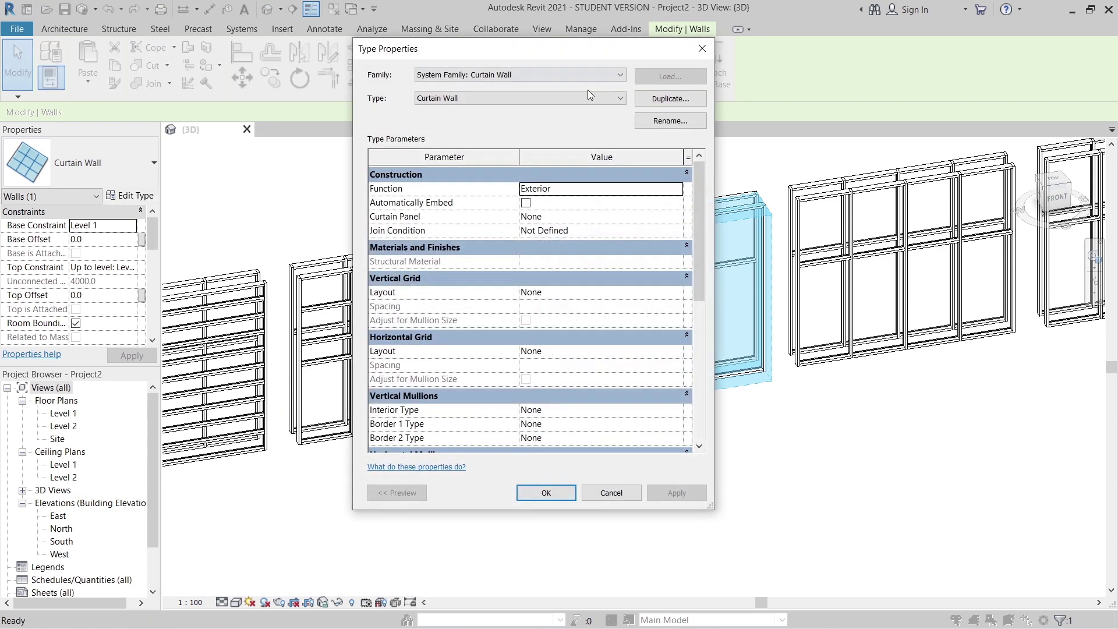
# - Duplicate the fourth bay's front Curtain Wall type under the name F4
pyautogui.click(670, 99)
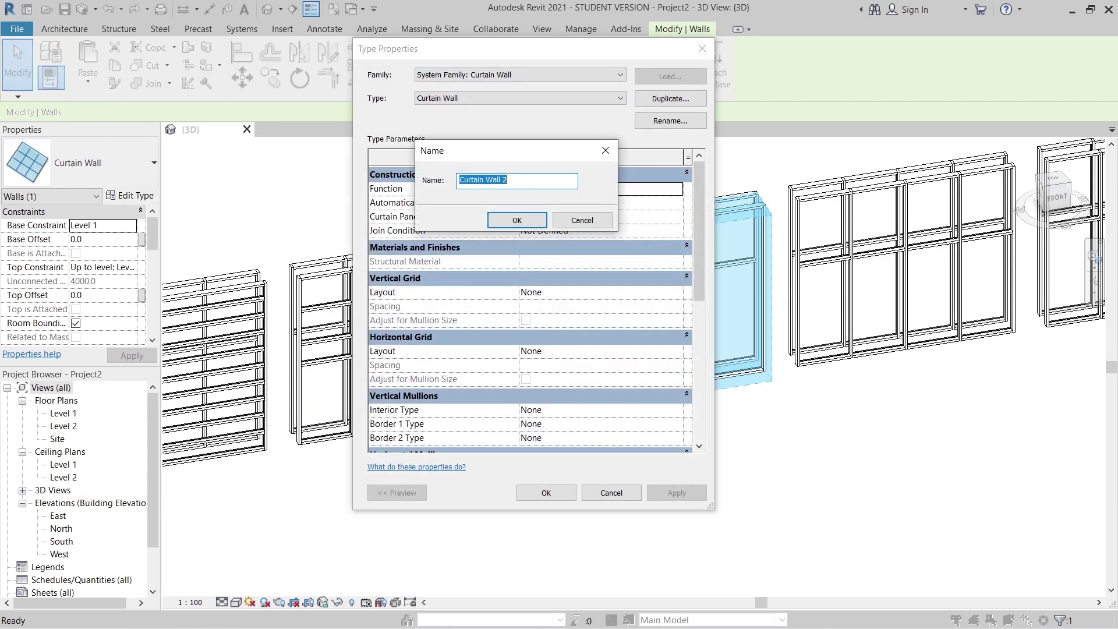
pyautogui.write('F4')
pyautogui.press('Return')
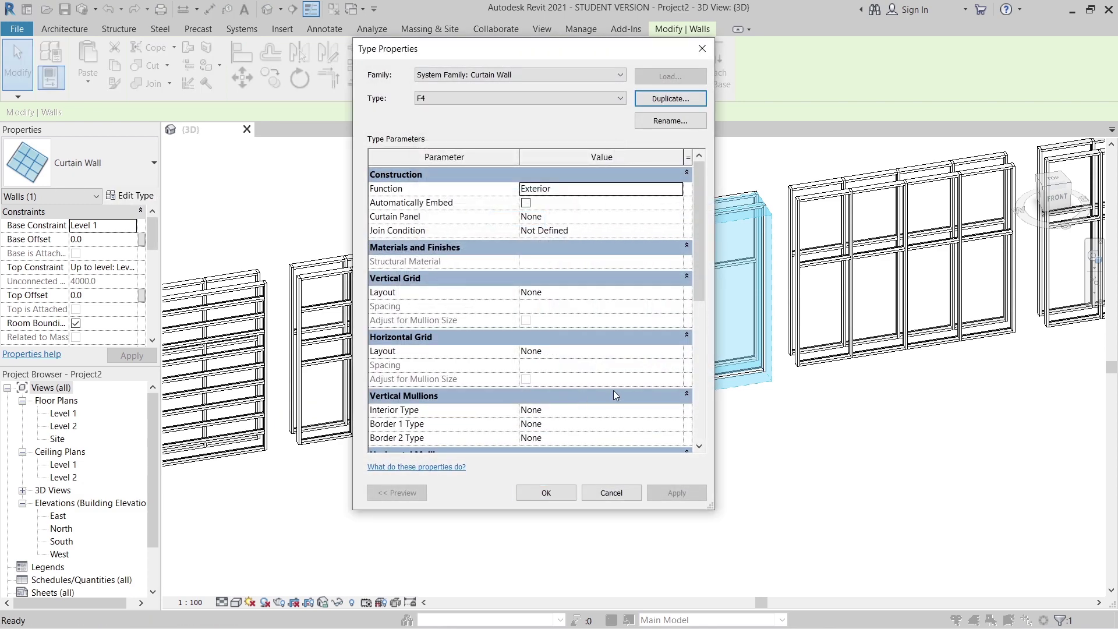
# - Set type F4's horizontal grid layout to Fixed Distance with 400 mm spacing and apply it to the wall
pyautogui.click(675, 353)
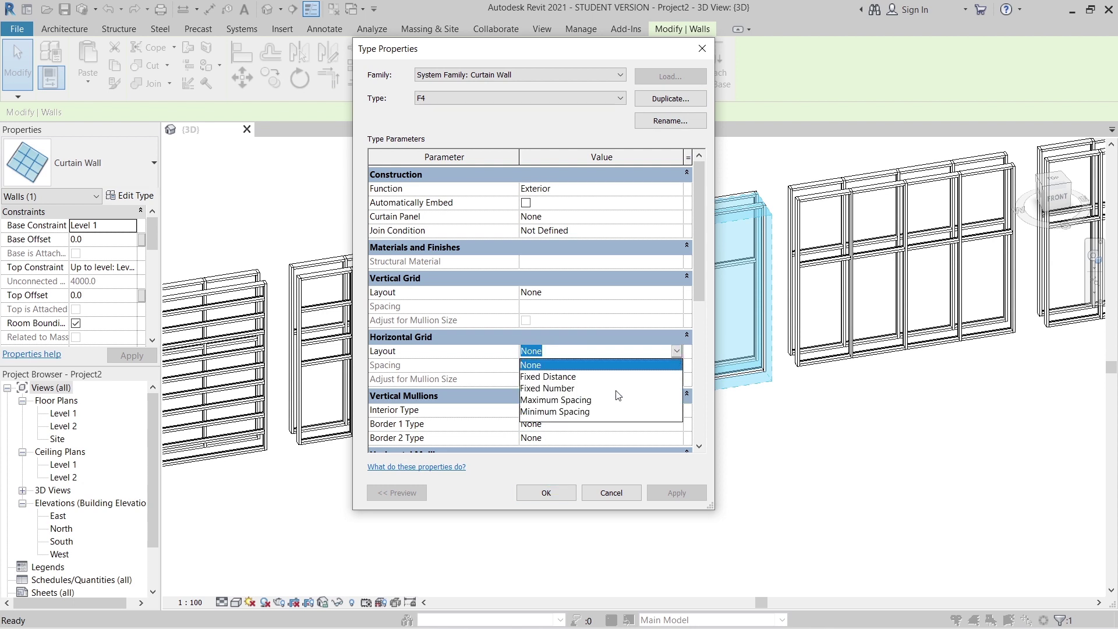
pyautogui.click(582, 373)
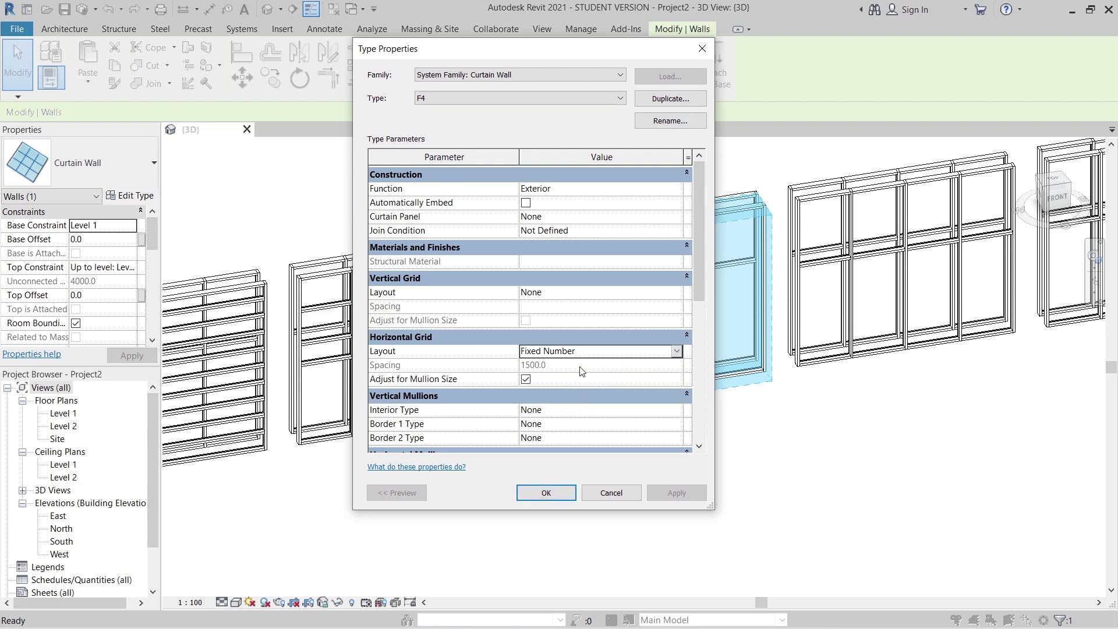
pyautogui.click(676, 351)
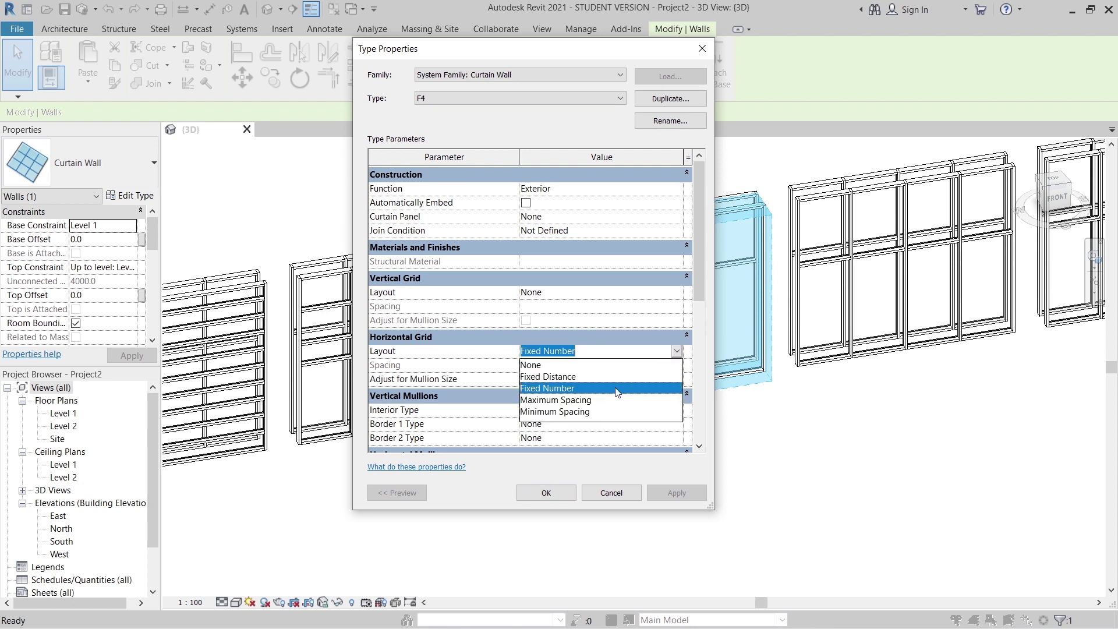
pyautogui.click(582, 376)
pyautogui.click(582, 362)
pyautogui.write('400')
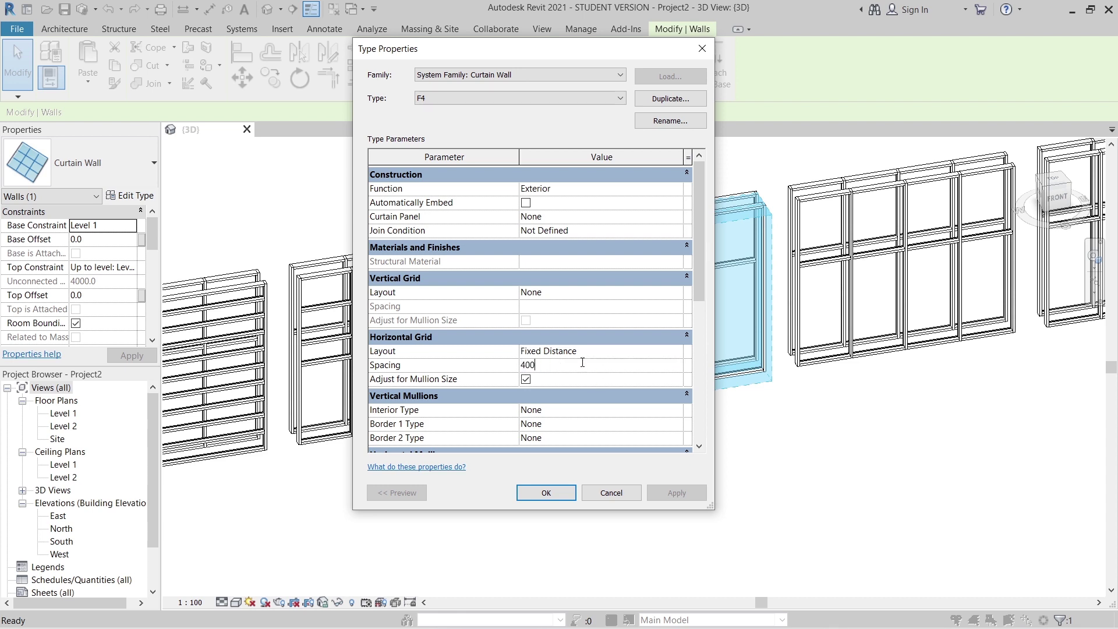
pyautogui.press('Return')
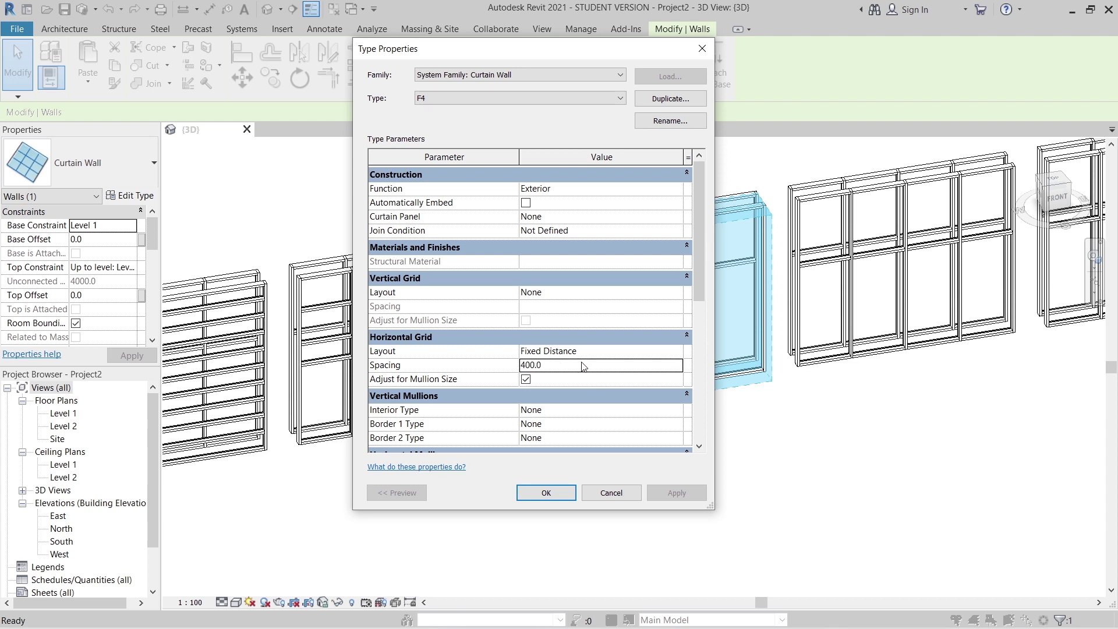
pyautogui.click(546, 492)
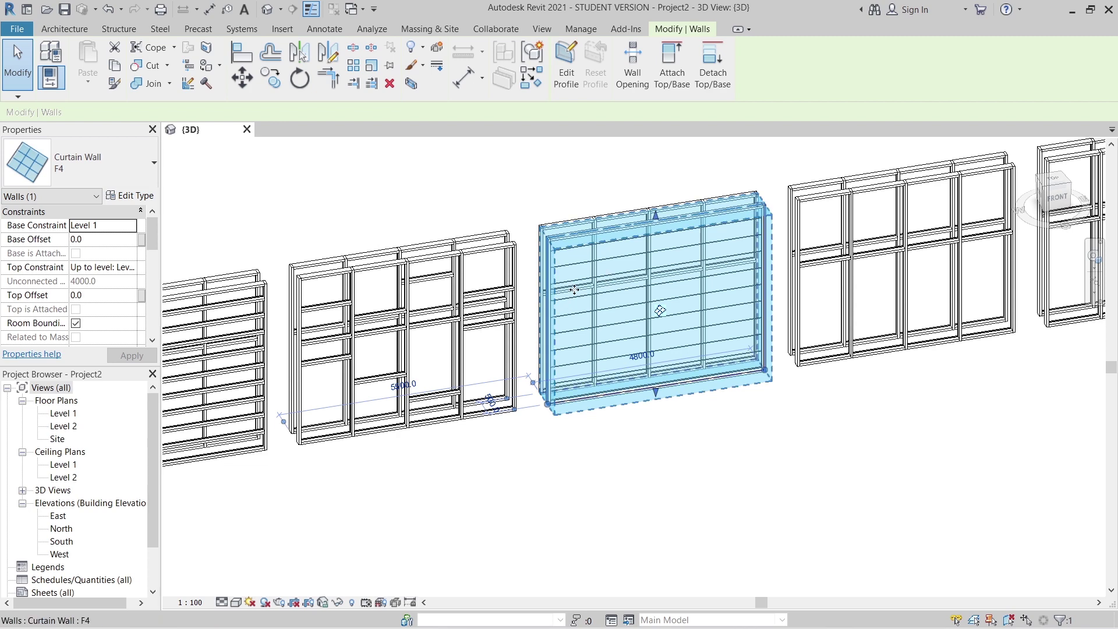
# - Start placing mullions on the fourth bay's front wall
pyautogui.click(54, 30)
pyautogui.scroll(4, 556, 245)
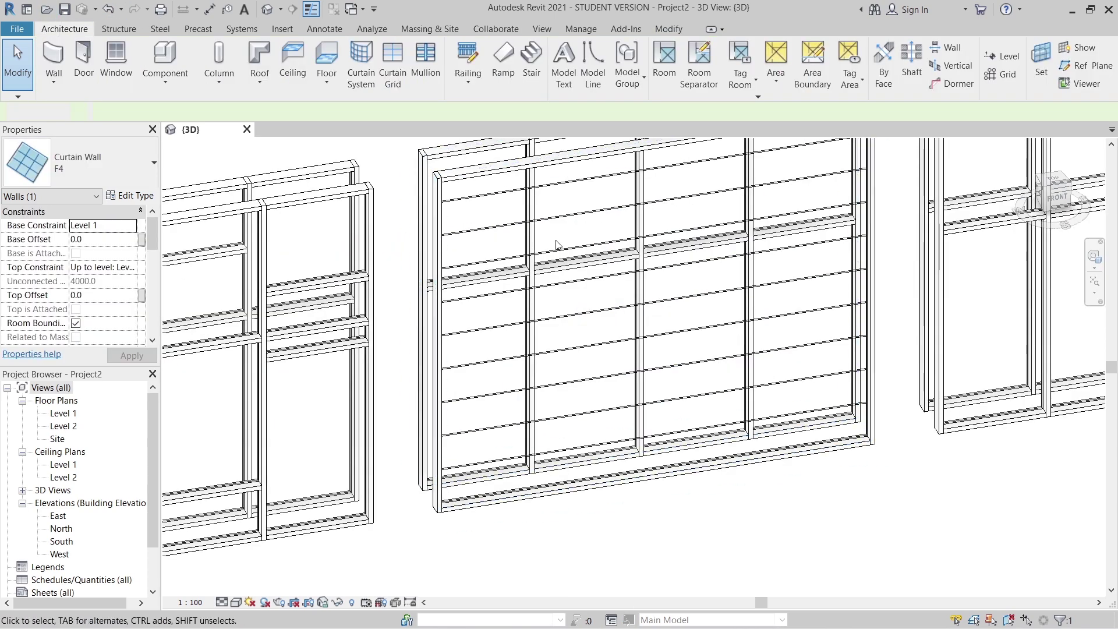
pyautogui.moveTo(641, 286); pyautogui.dragTo(610, 240, button='middle')
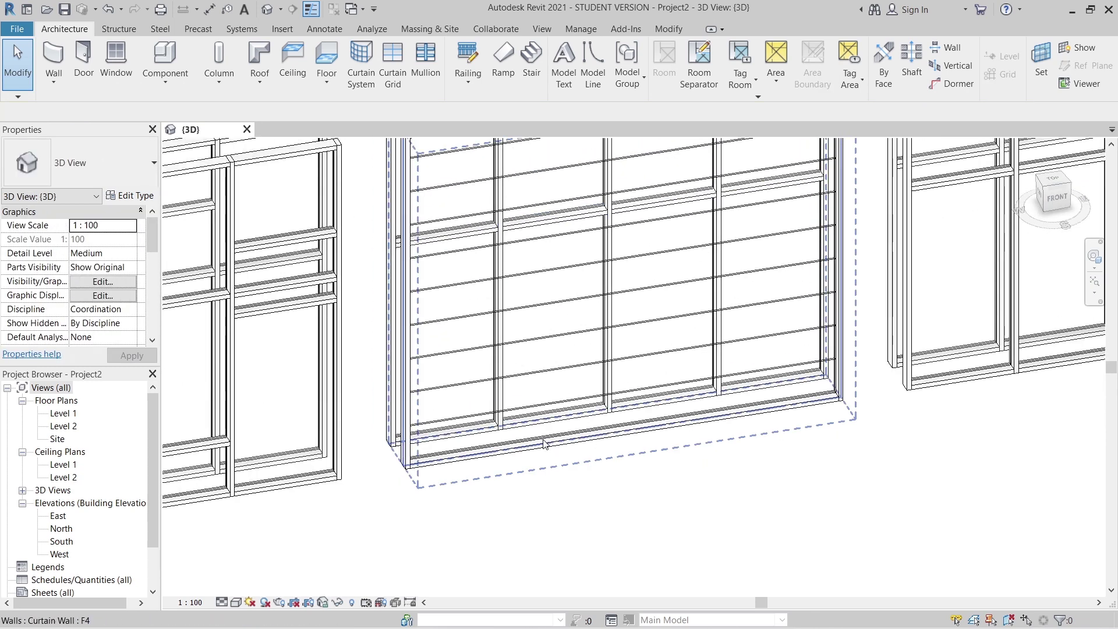
pyautogui.click(424, 60)
pyautogui.click(132, 196)
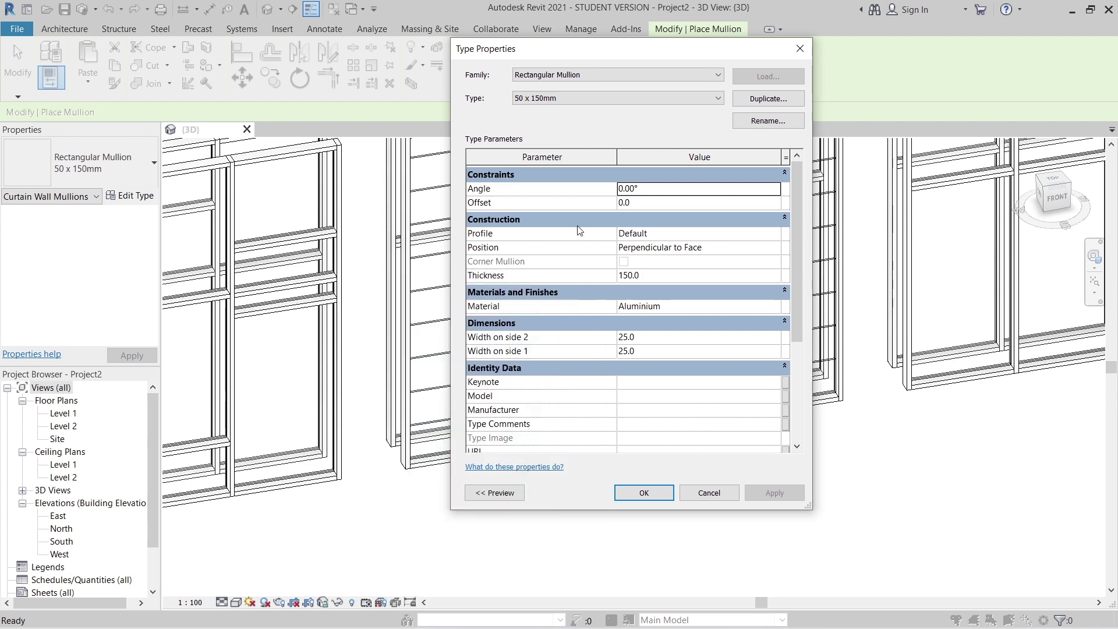
pyautogui.click(649, 203)
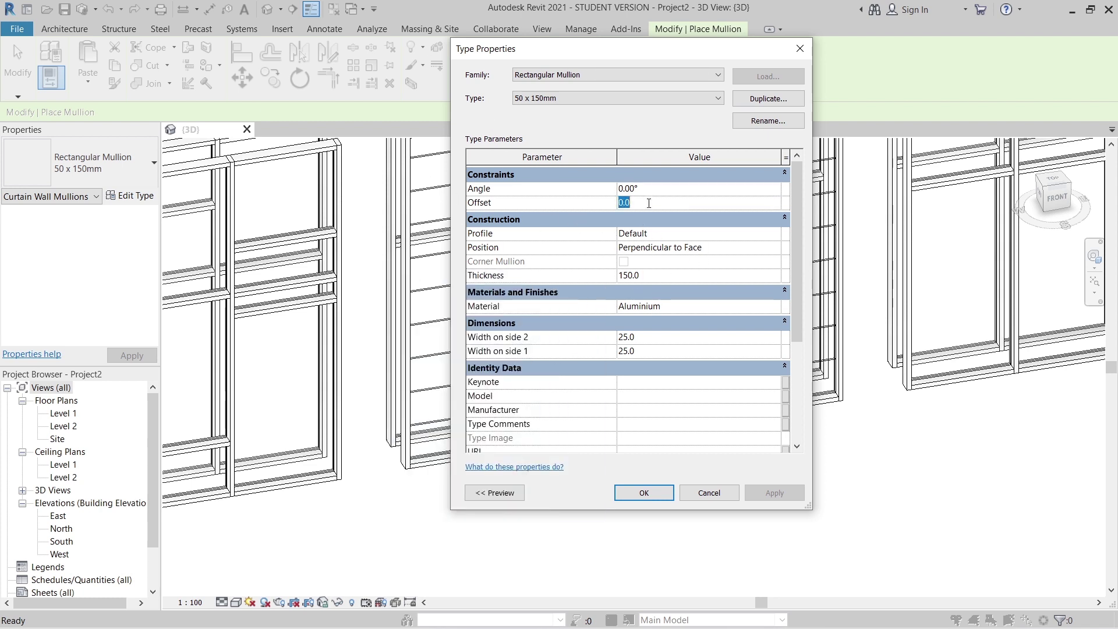
pyautogui.write('-200.0')
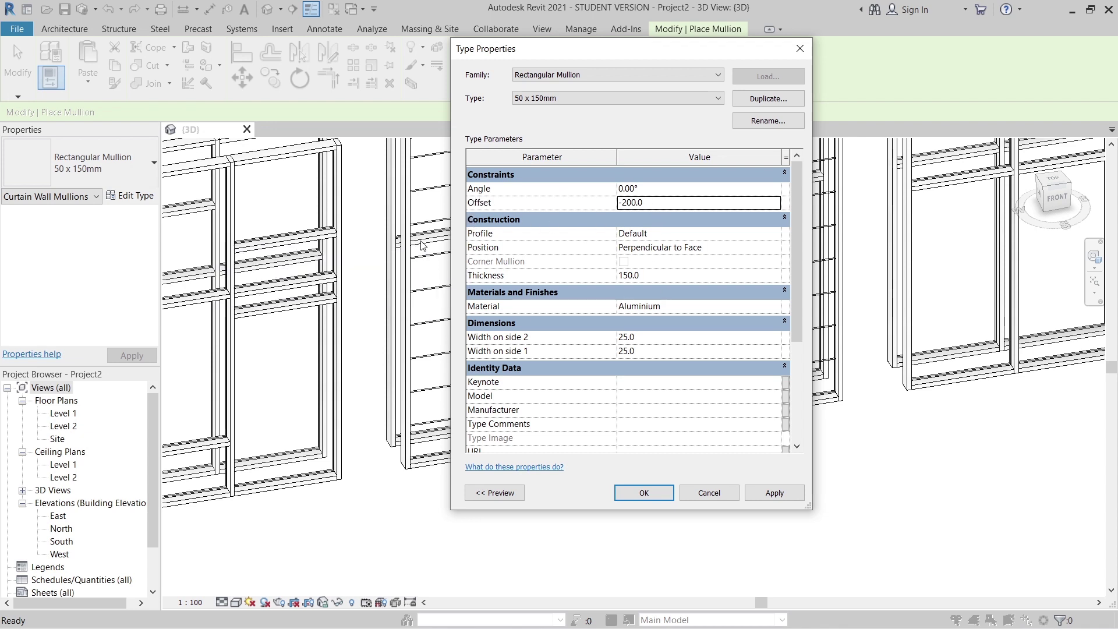
pyautogui.click(655, 278)
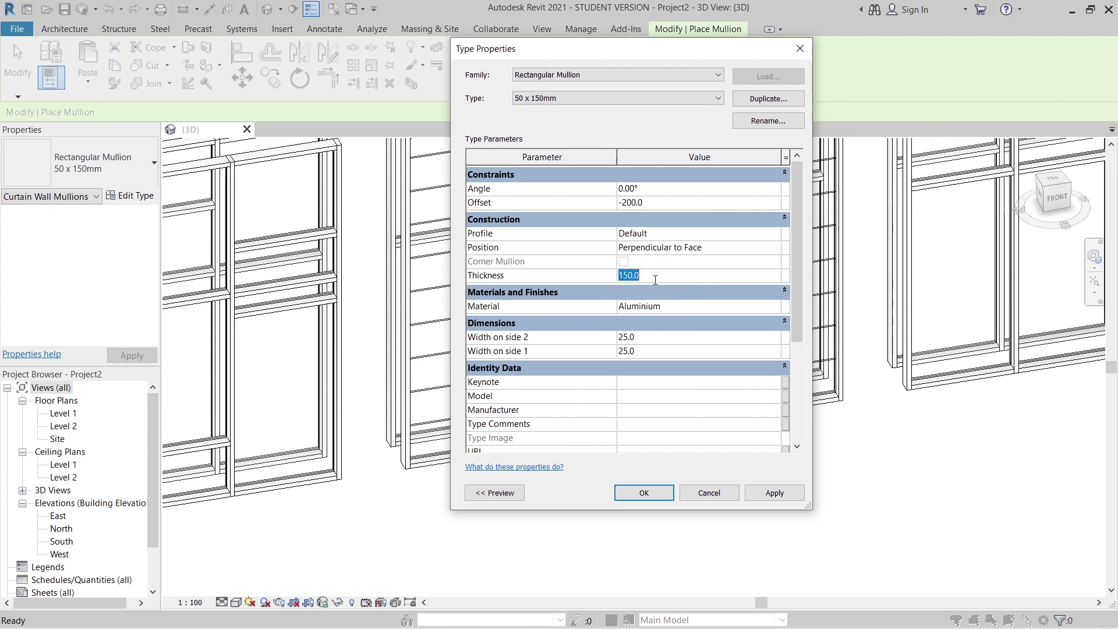
pyautogui.write('400.0')
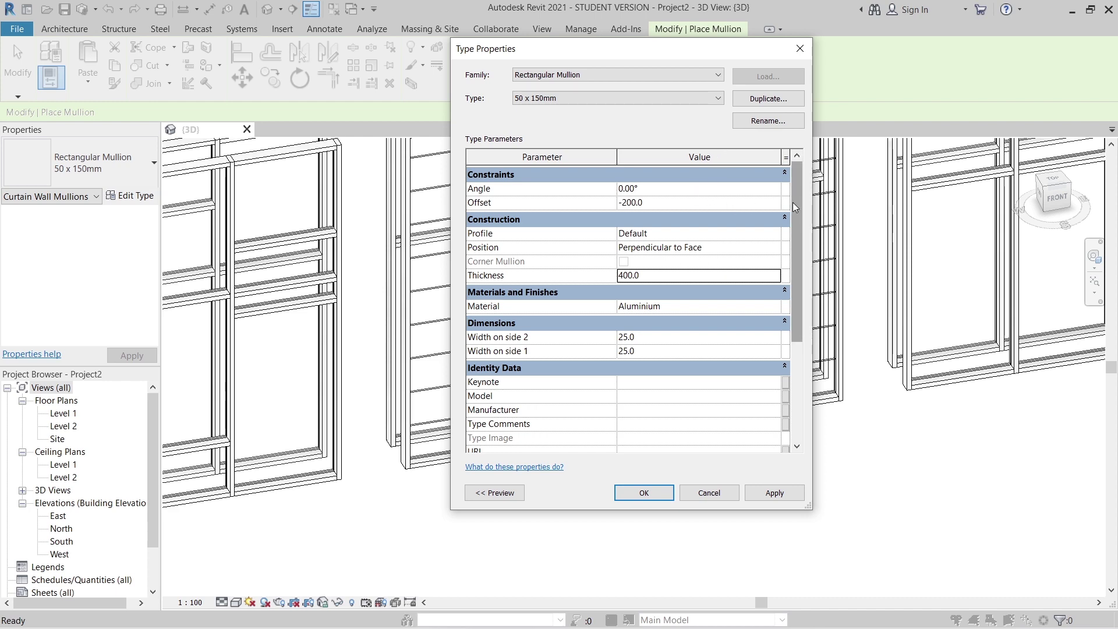
pyautogui.press('Return')
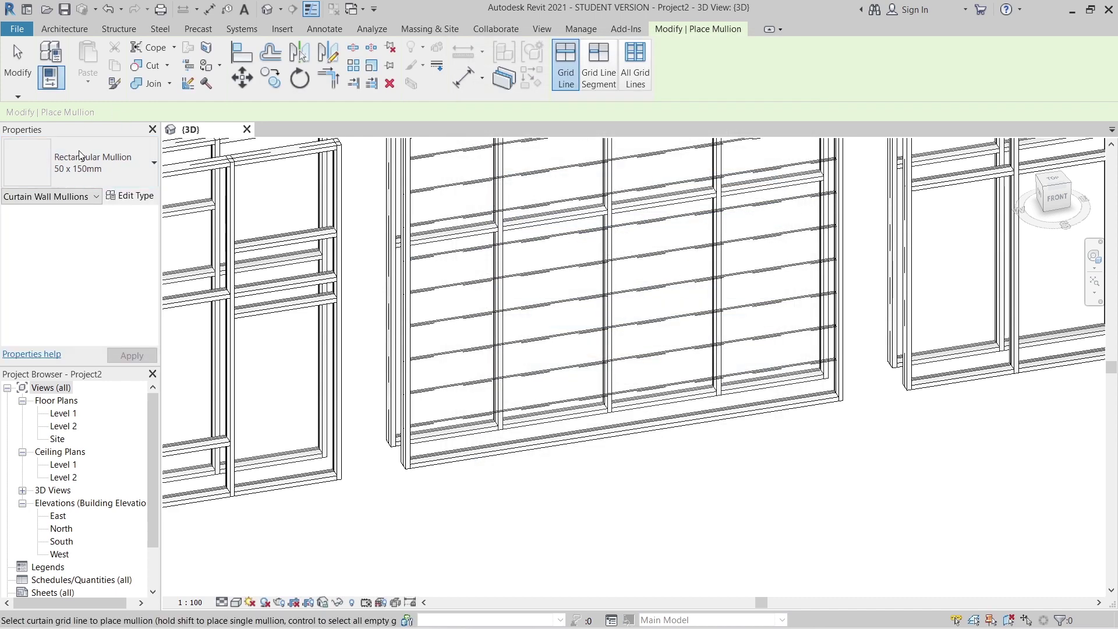
# - Duplicate the 50 x 150mm rectangular mullion type under the name 400THK
pyautogui.click(125, 196)
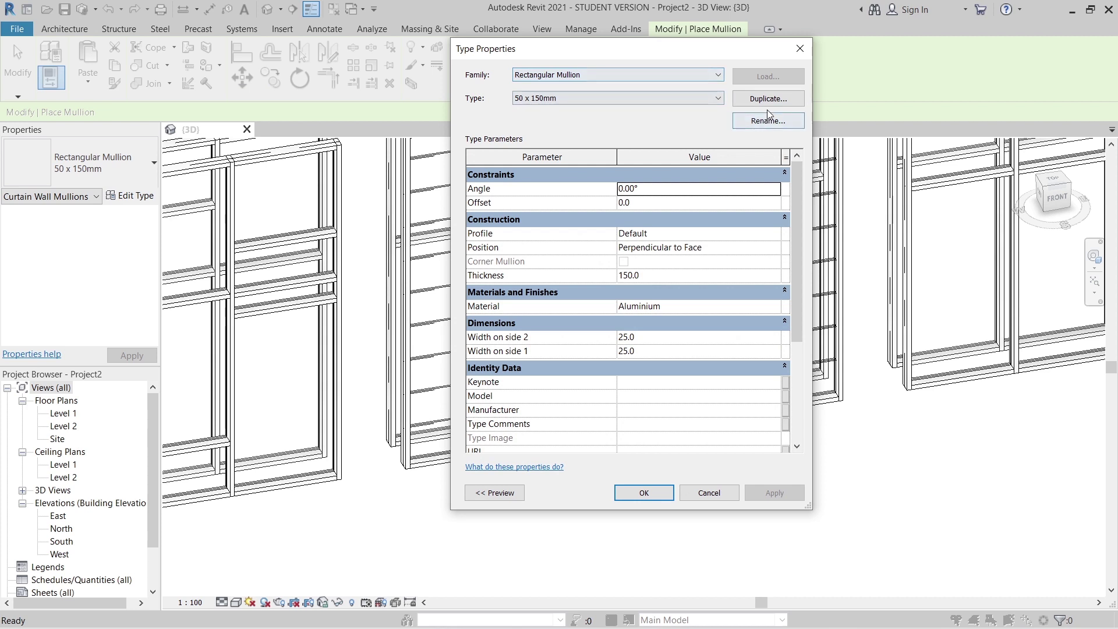
pyautogui.click(767, 103)
pyautogui.write('4')
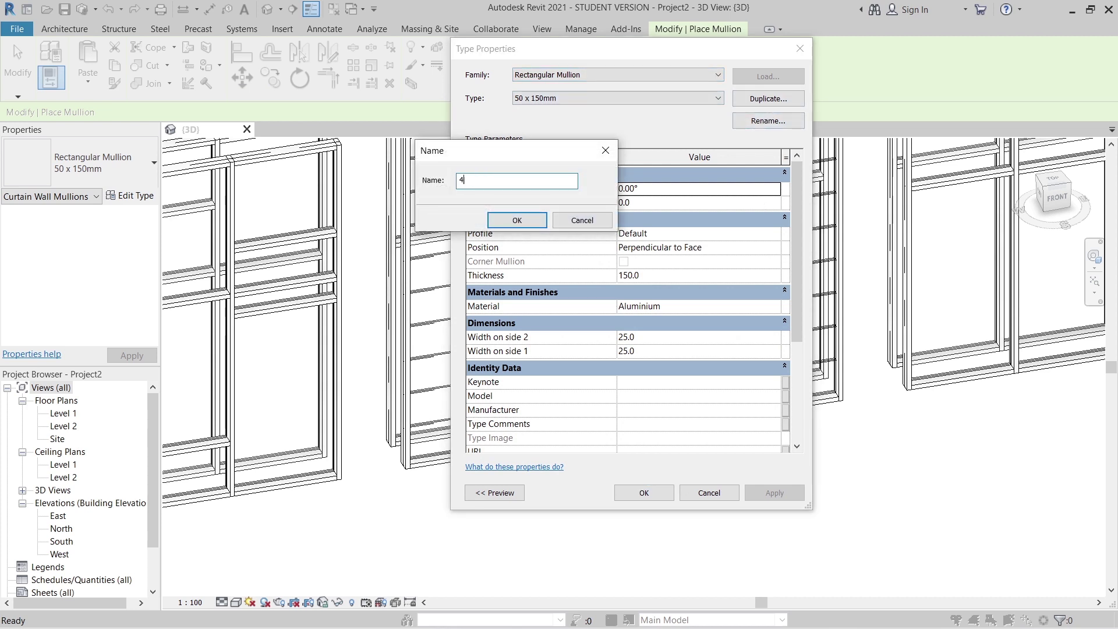
pyautogui.write('00THK')
pyautogui.press('Return')
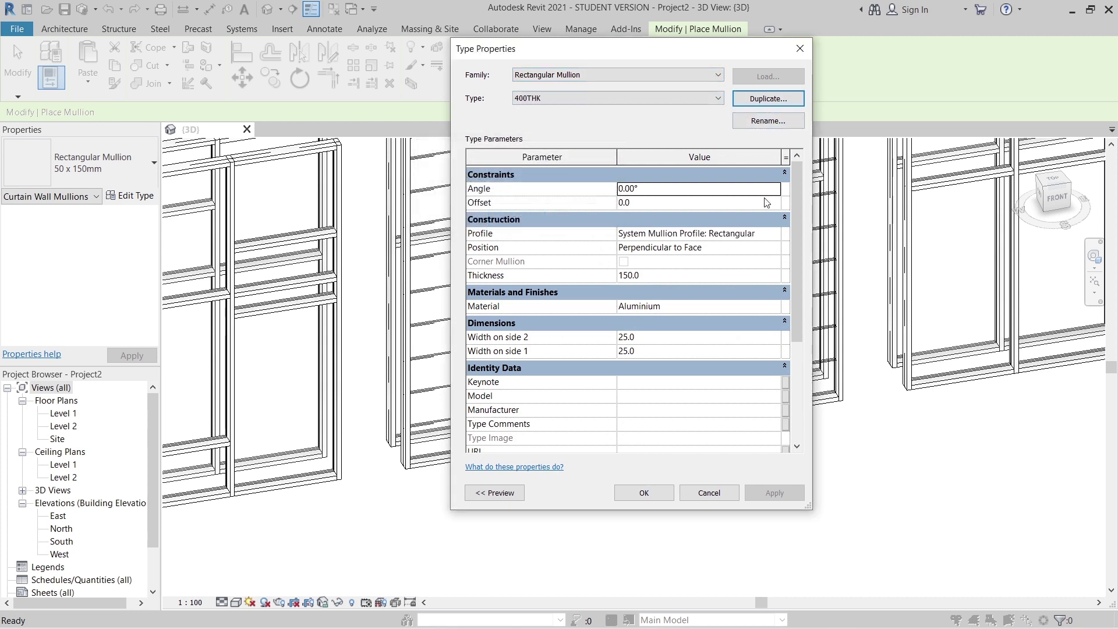
# - Give the 400THK mullion type an offset of -200 mm and a thickness of 400 mm
pyautogui.click(685, 203)
pyautogui.write('-')
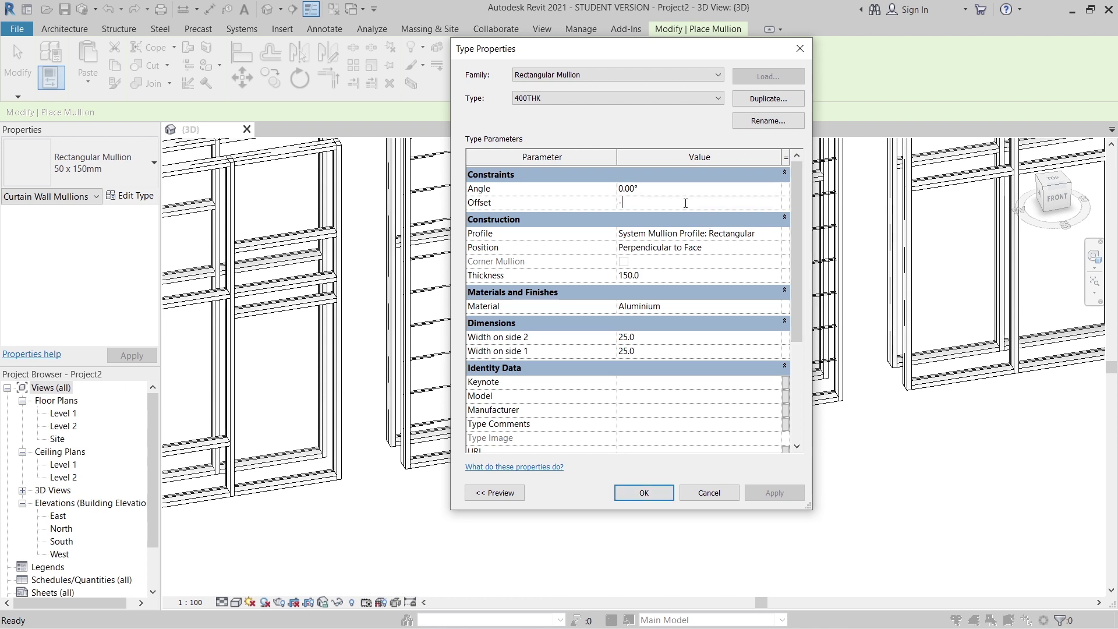
pyautogui.write('200')
pyautogui.click(668, 276)
pyautogui.write('400.0')
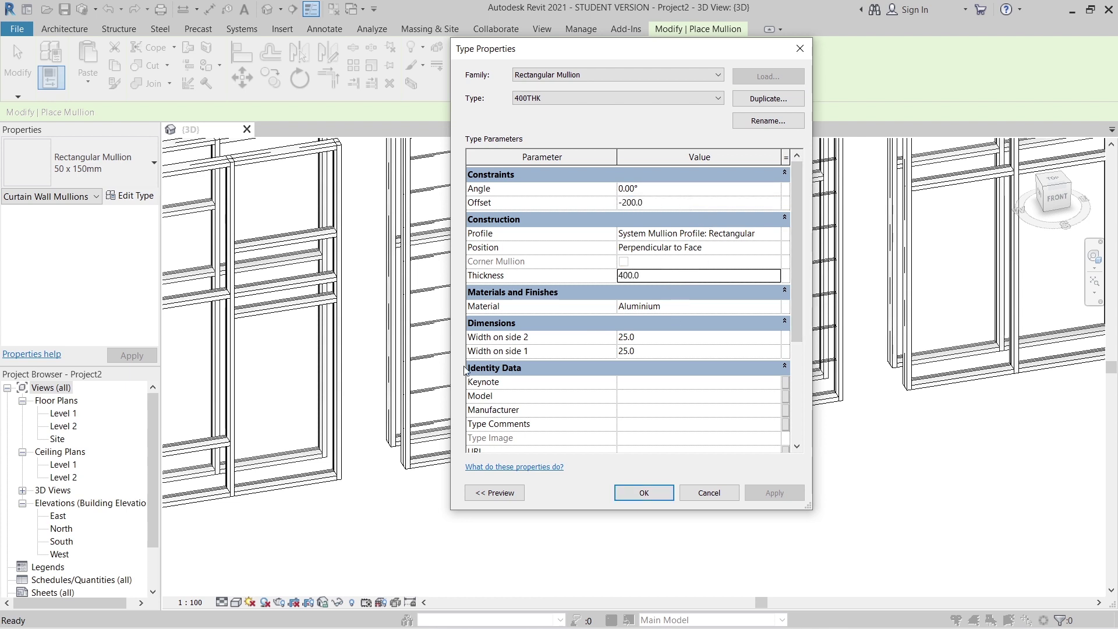
# - Set the 400THK mullion's width to 20 mm on both side 1 and side 2, and accept the type settings
pyautogui.click(653, 337)
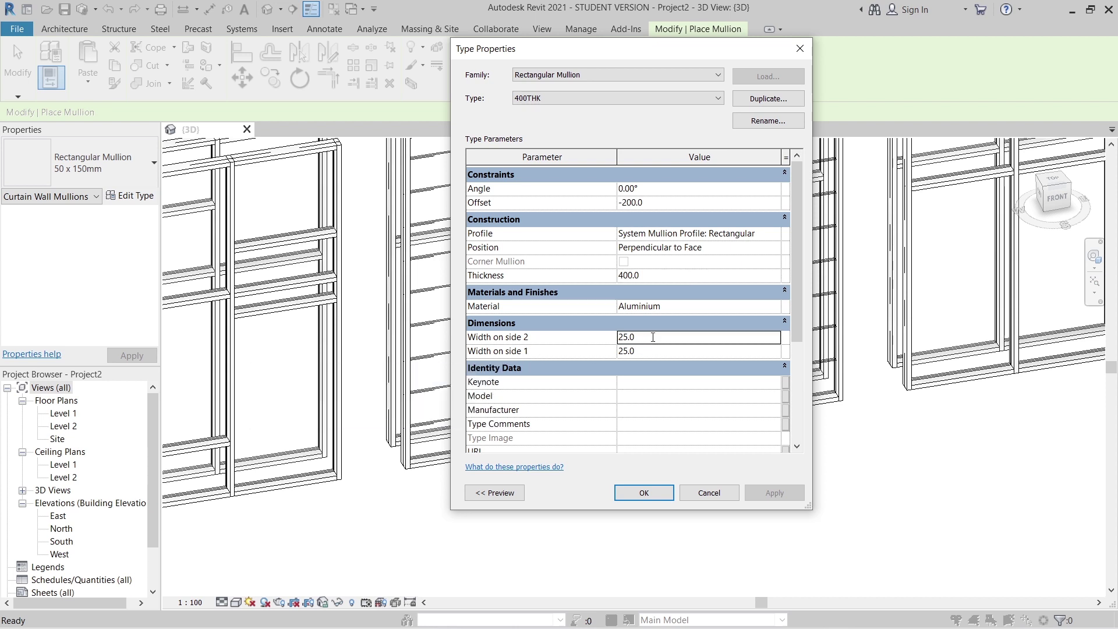
pyautogui.write('20.0')
pyautogui.click(644, 351)
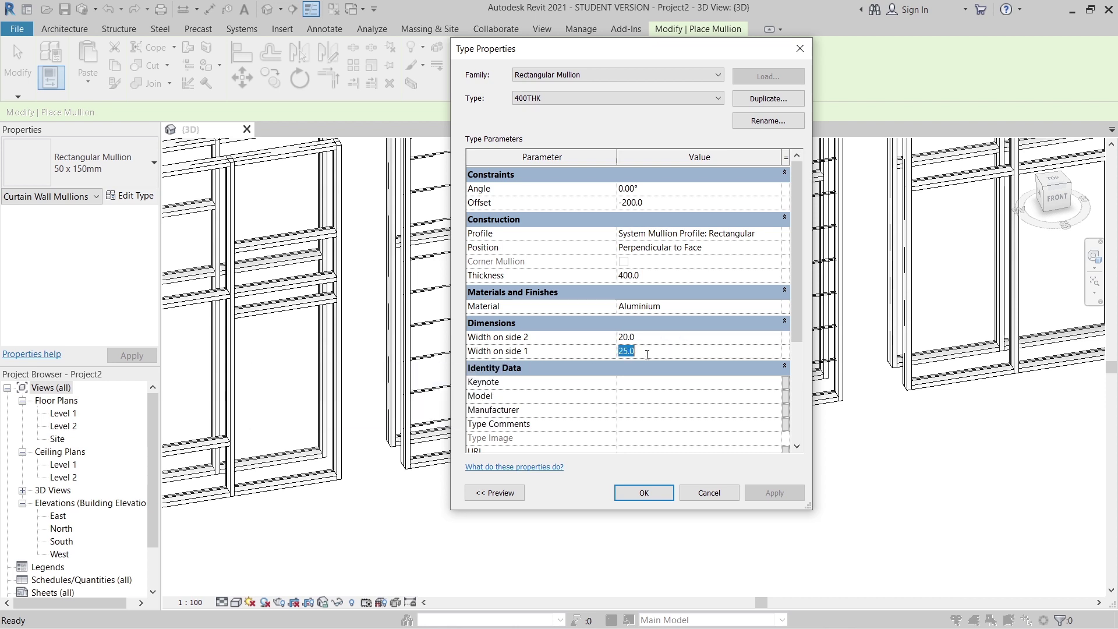
pyautogui.write('2-')
pyautogui.write('0.0')
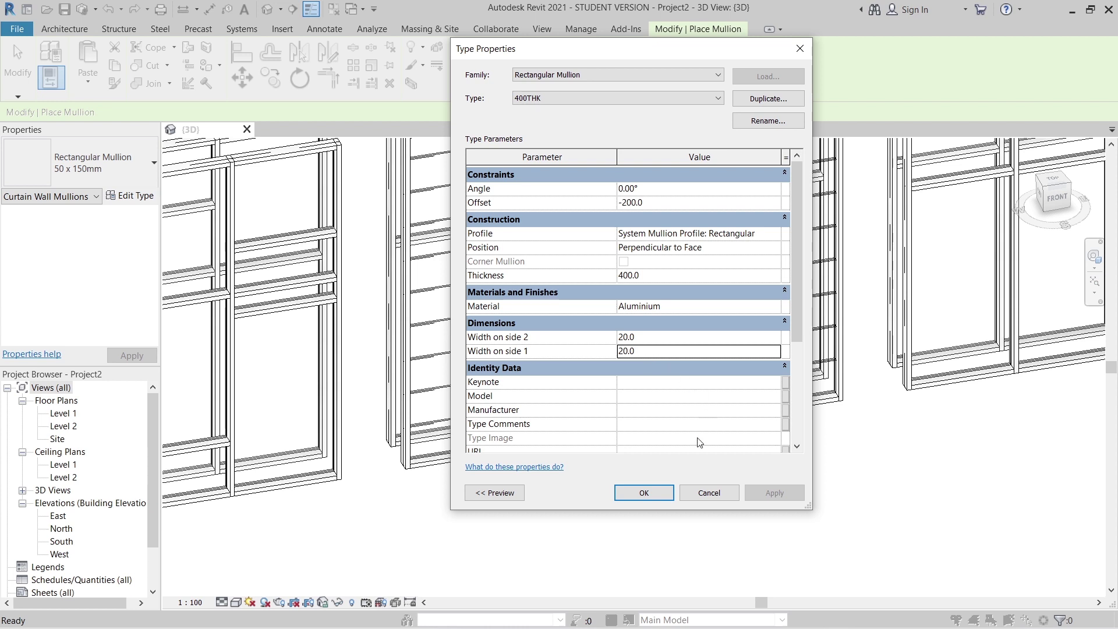
pyautogui.click(652, 493)
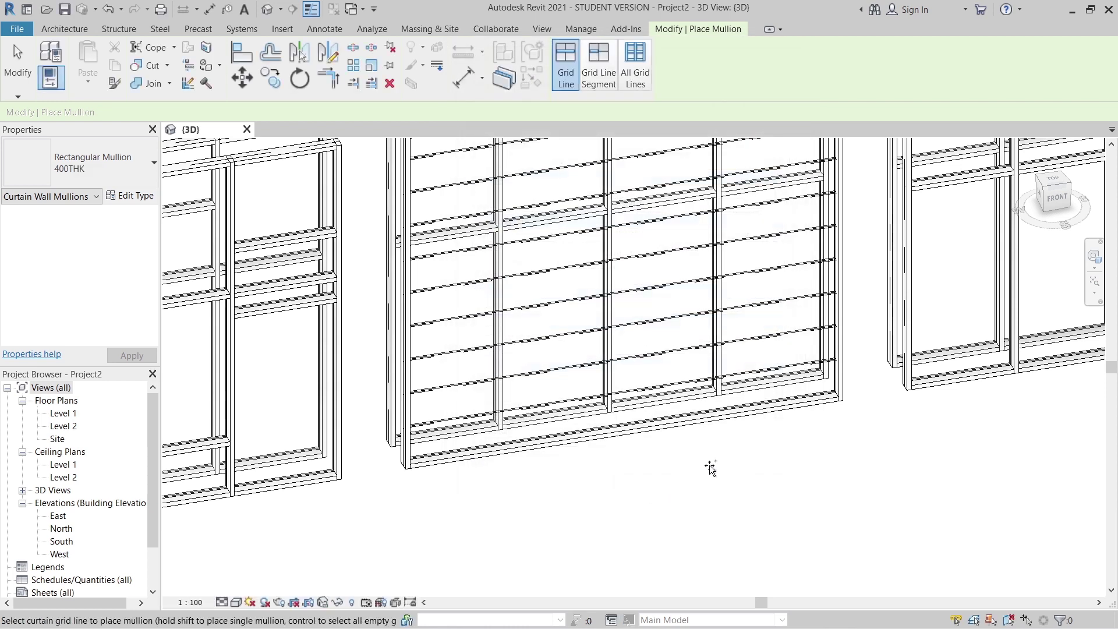
# - Place 400THK mullions on all grid lines of the fourth bay's front wall to form horizontal louvres
pyautogui.click(641, 76)
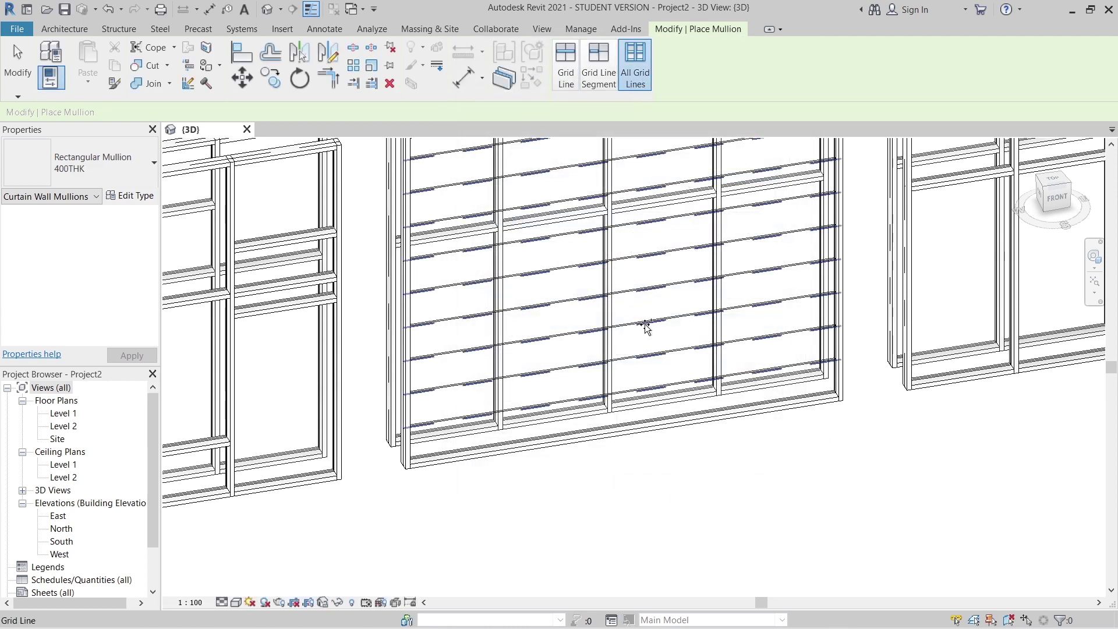
pyautogui.click(646, 328)
pyautogui.press('Escape')
pyautogui.press('Escape')
pyautogui.keyDown('shift'); pyautogui.moveTo(704, 506); pyautogui.dragTo(666, 449, button='middle'); pyautogui.keyUp('shift')
pyautogui.scroll(4, 593, 357)
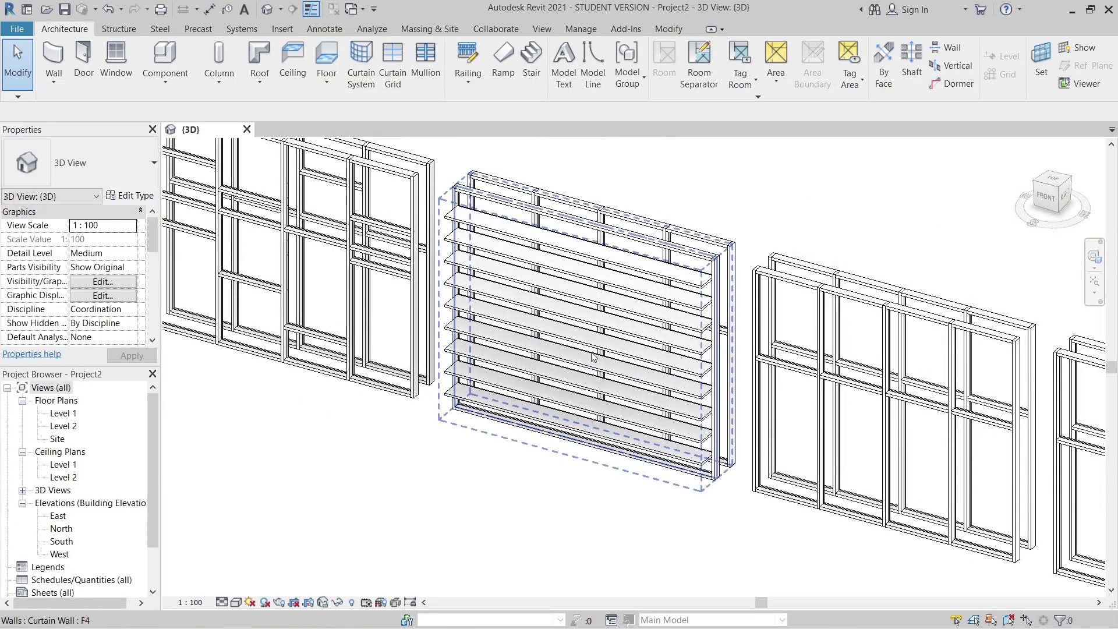
# - Review the type properties of the fourth bay's louvred front wall without changing them
pyautogui.click(593, 363)
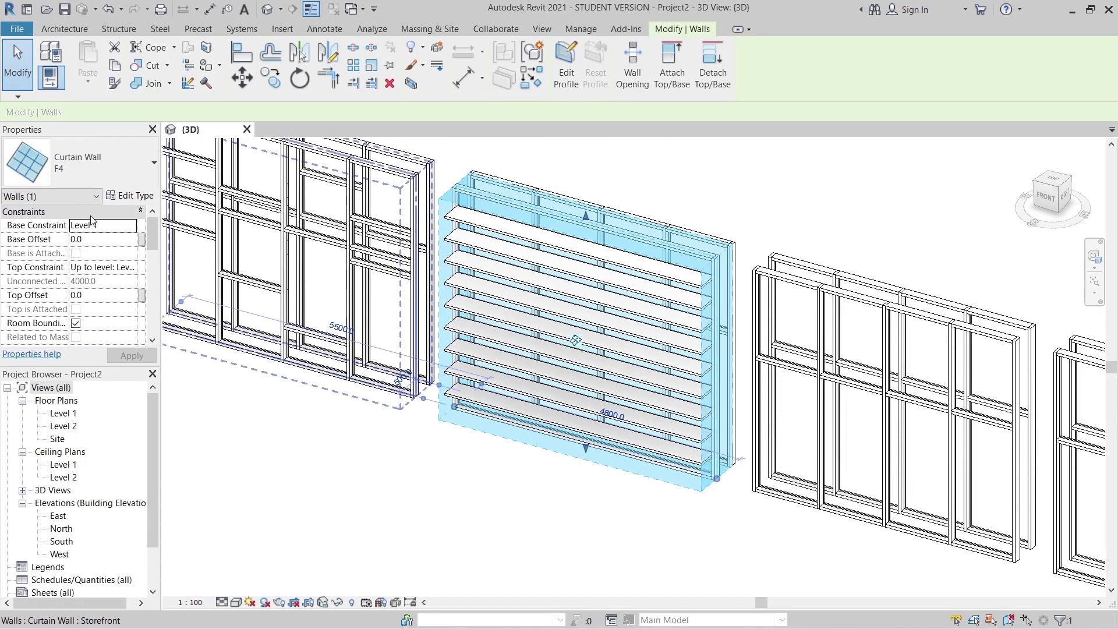
pyautogui.click(131, 196)
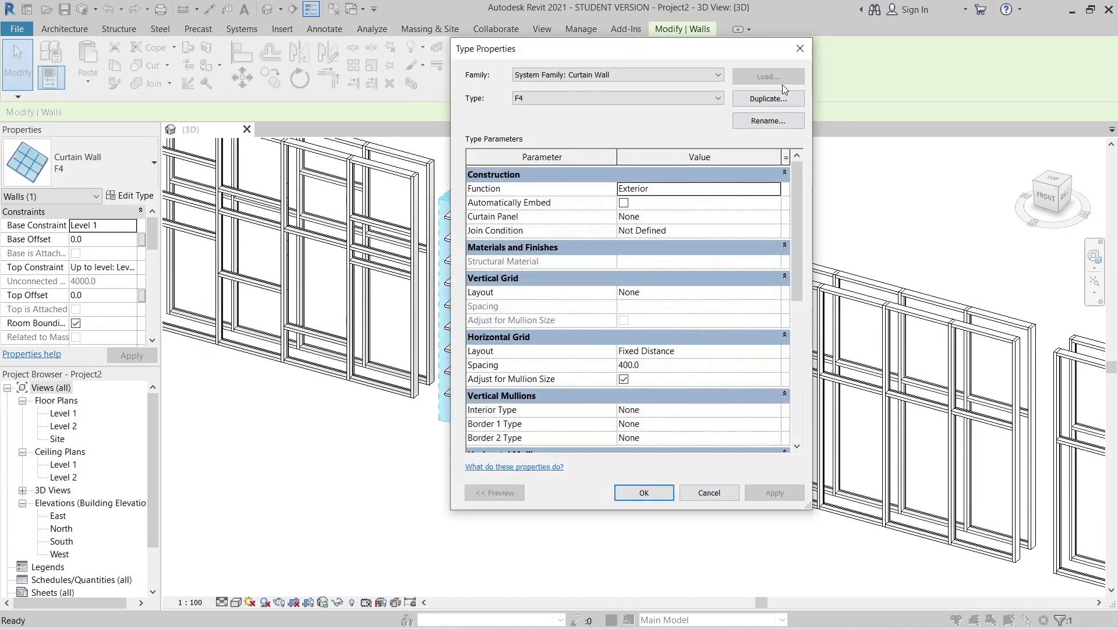
pyautogui.click(799, 47)
pyautogui.press('Escape')
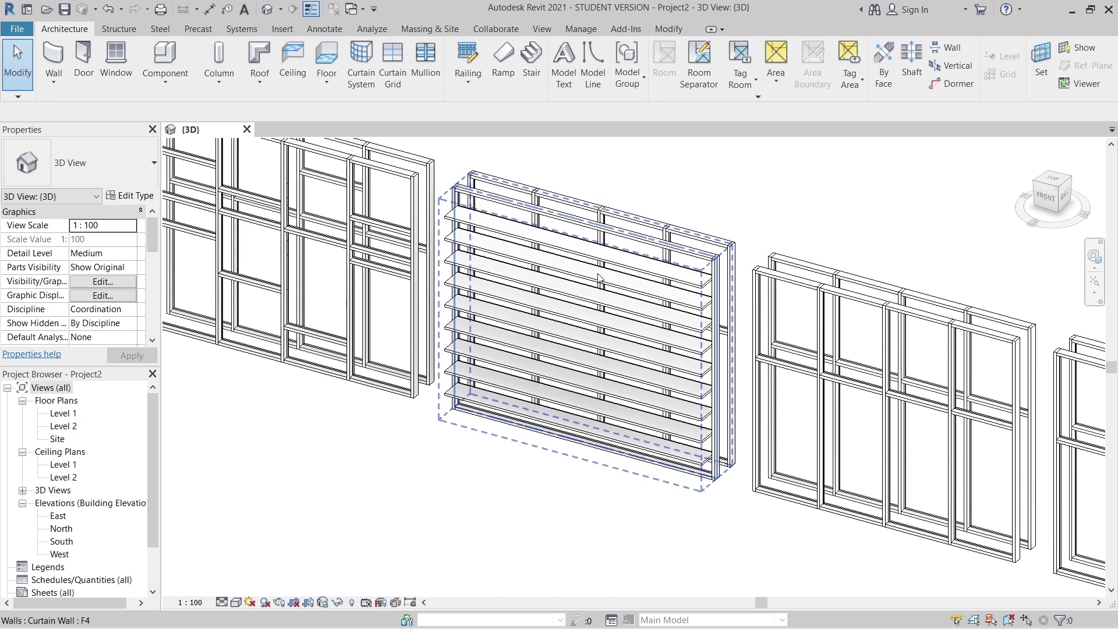
# - Set the angle of the louvres' 400THK mullion type to 15° and accept the type settings
pyautogui.click(599, 278)
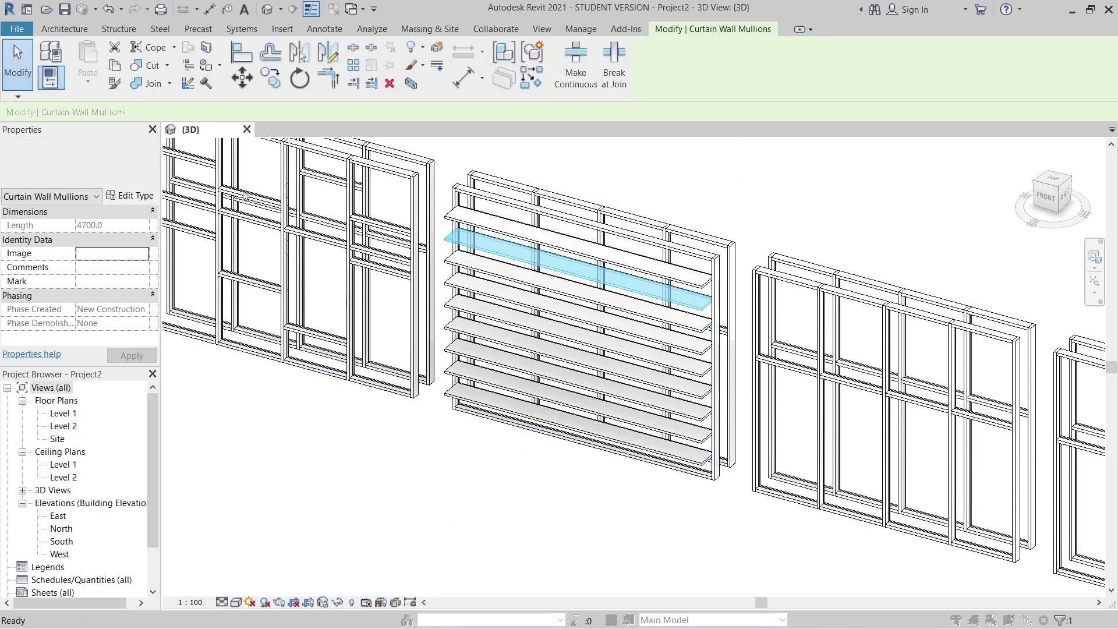
pyautogui.click(131, 196)
pyautogui.click(675, 194)
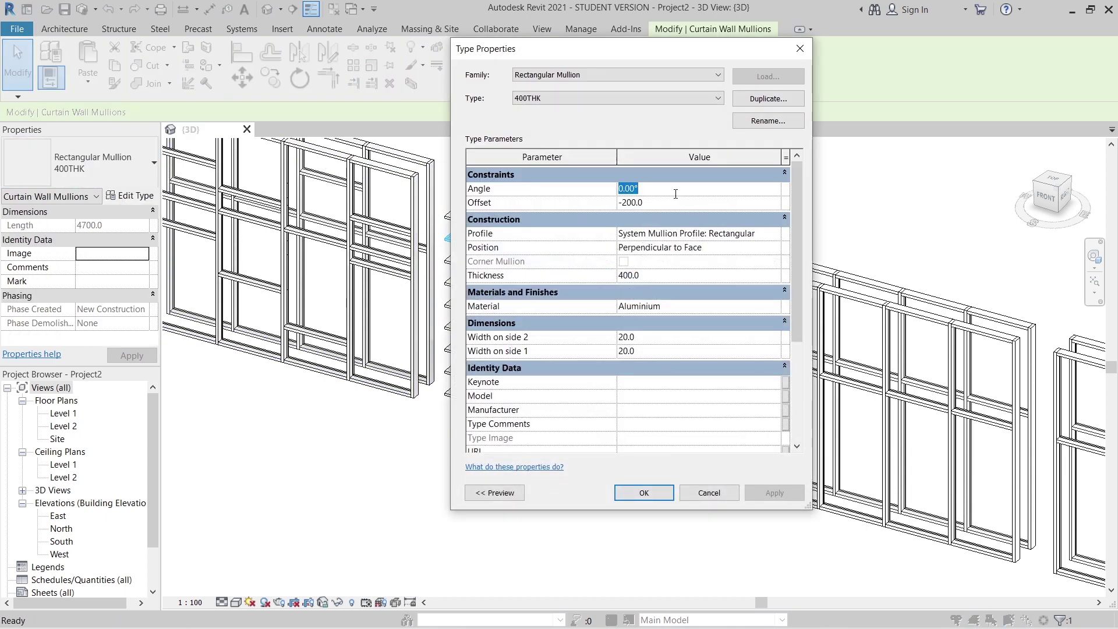
pyautogui.write('15')
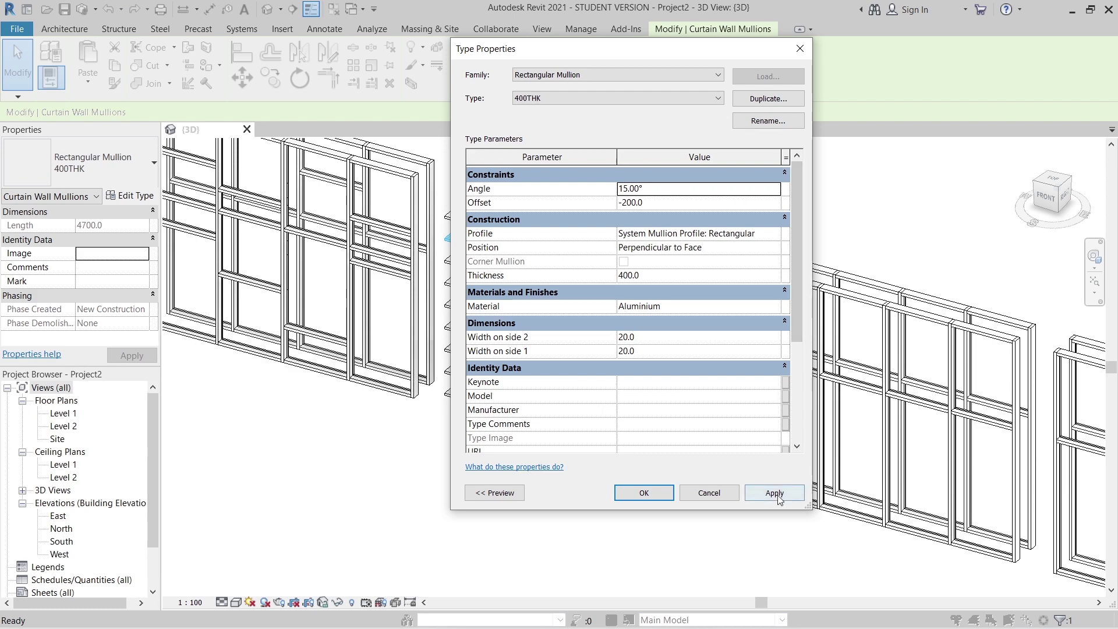
pyautogui.click(774, 493)
pyautogui.click(644, 493)
pyautogui.click(652, 518)
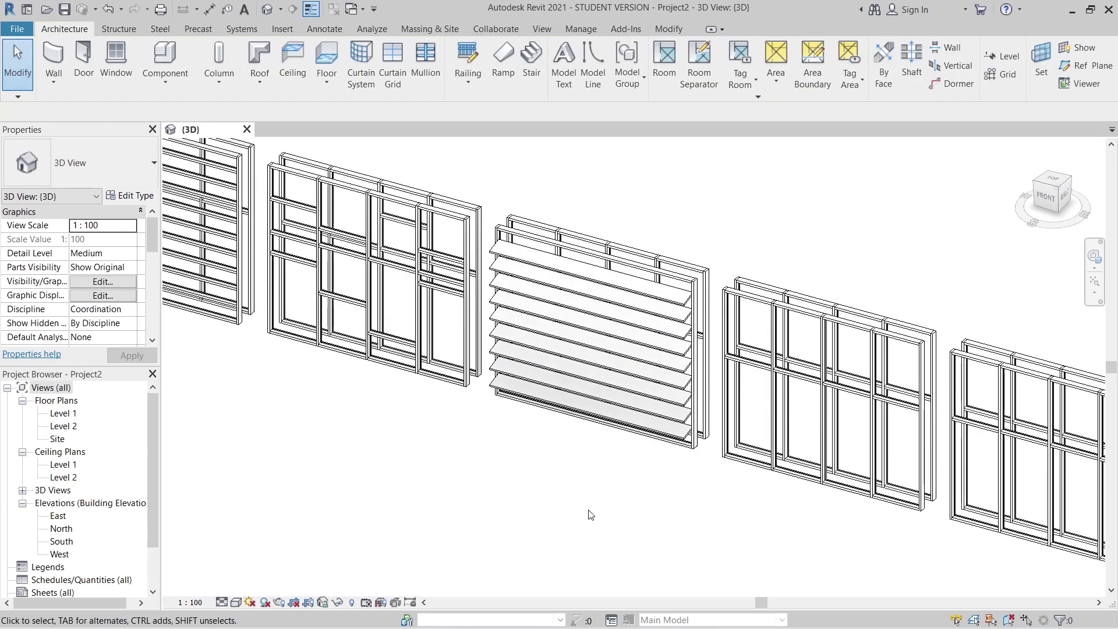
# - Change the fifth bay's front wall from Storefront to the plain Curtain Wall type, deleting its type-generated gridlines
pyautogui.scroll(-5, 591, 515)
pyautogui.keyDown('shift'); pyautogui.moveTo(731, 521); pyautogui.dragTo(631, 509, button='middle'); pyautogui.keyUp('shift')
pyautogui.scroll(3, 605, 494)
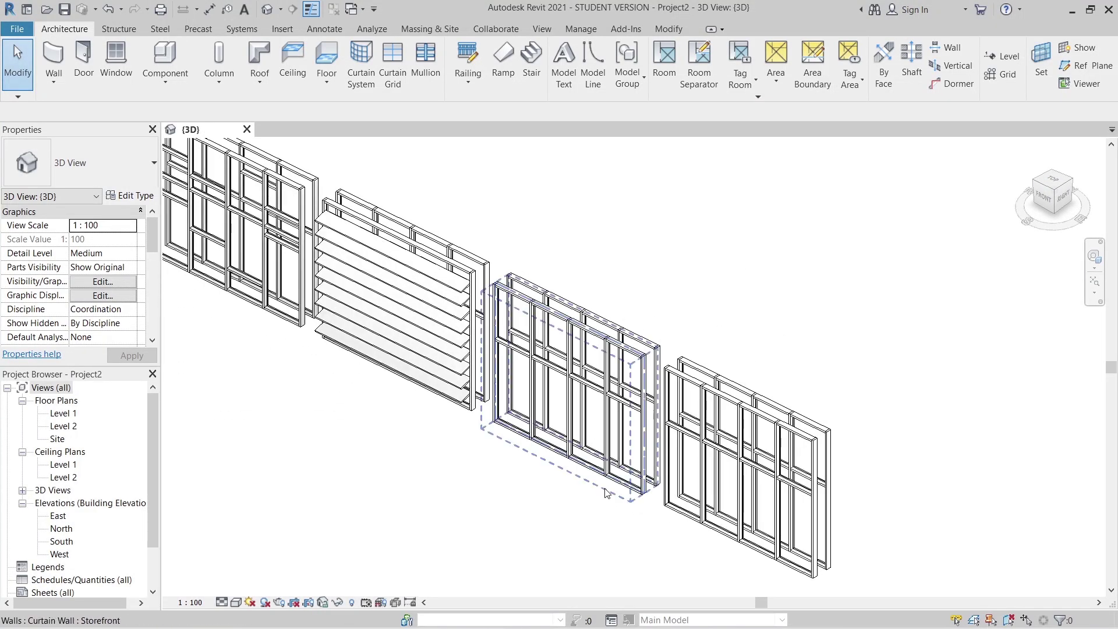
pyautogui.click(606, 493)
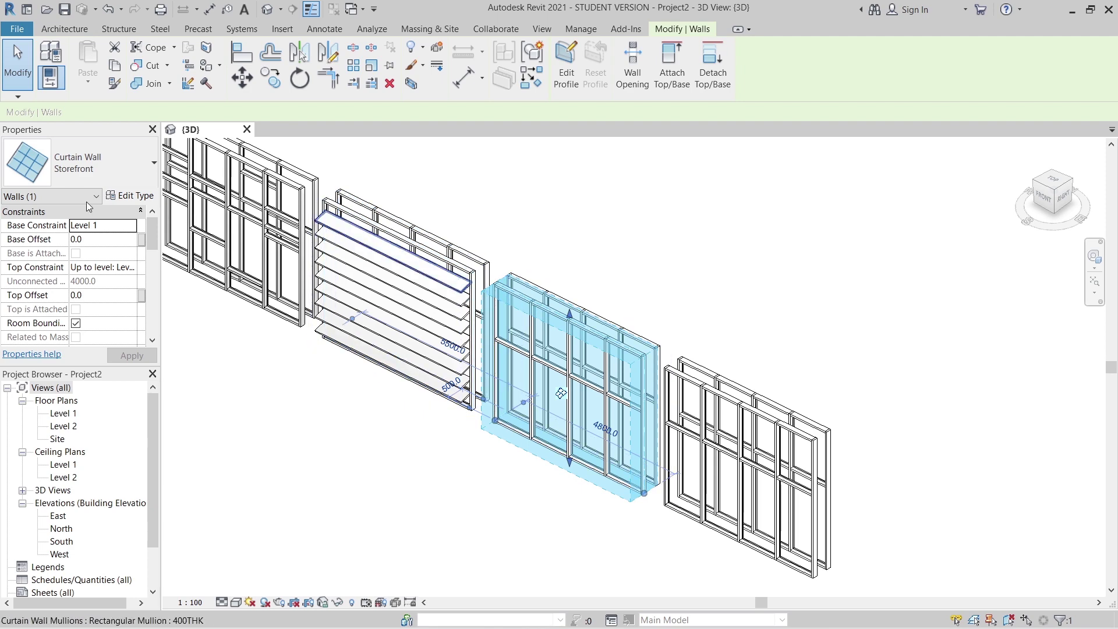
pyautogui.click(129, 196)
pyautogui.press('Escape')
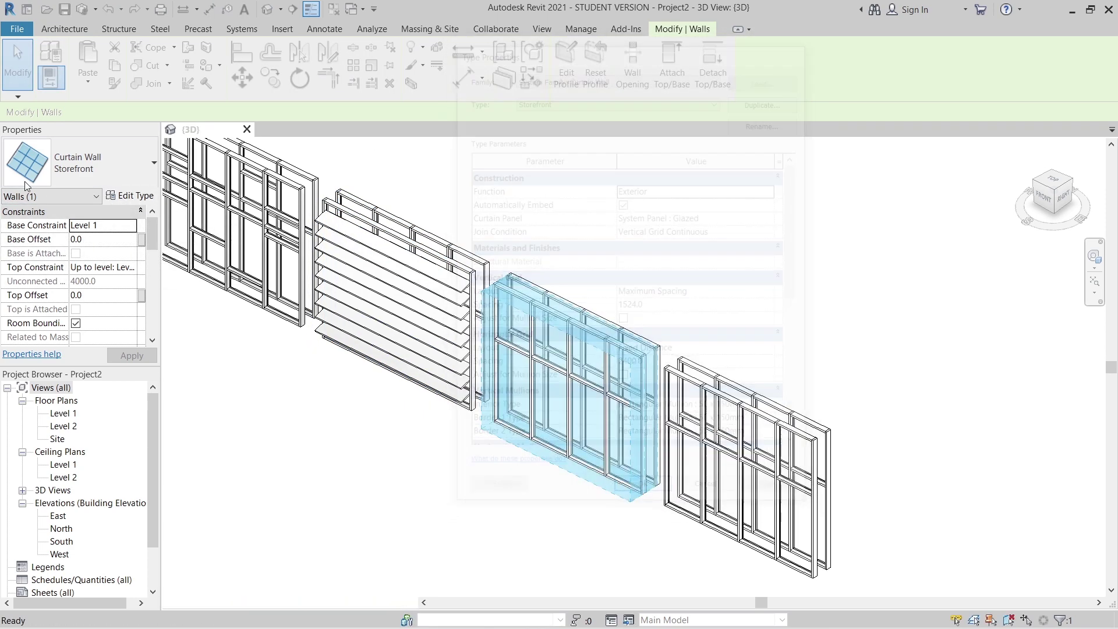
pyautogui.click(111, 160)
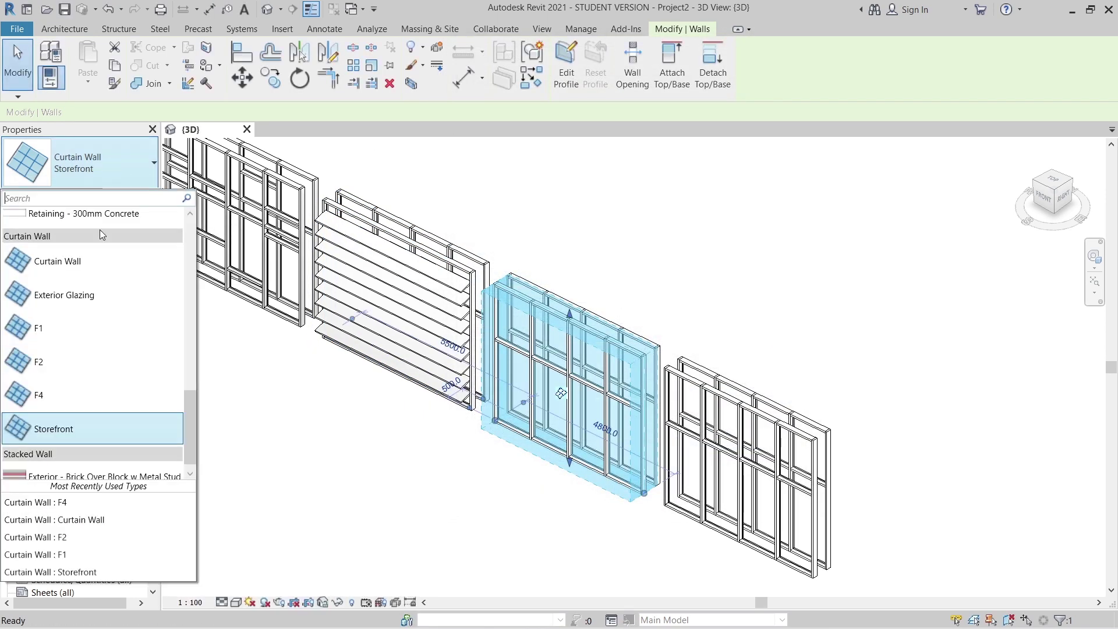
pyautogui.click(88, 274)
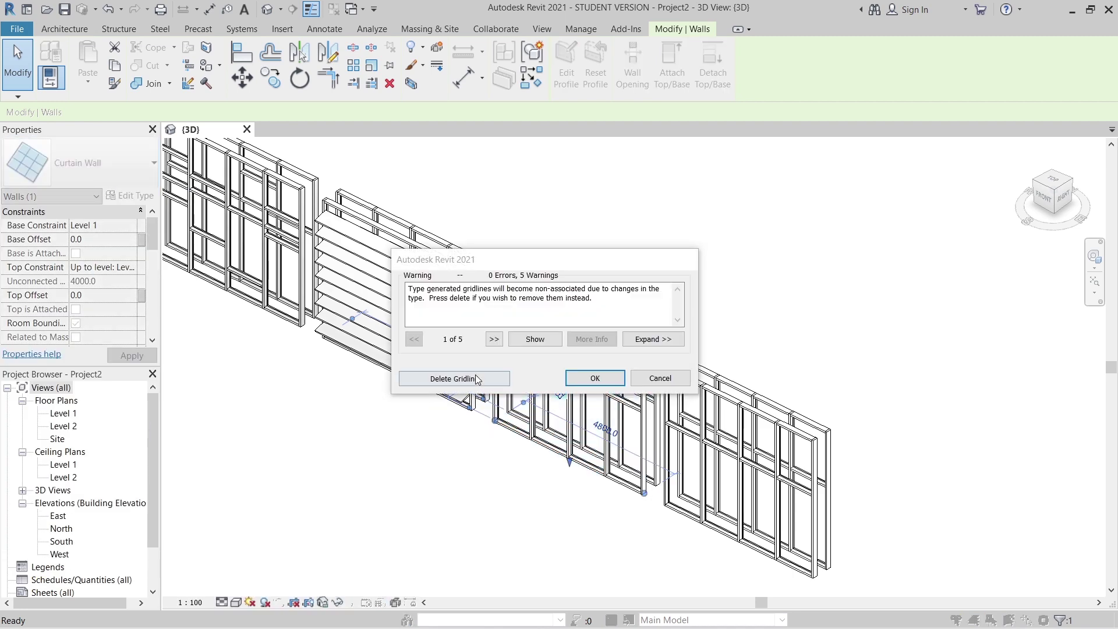
pyautogui.click(460, 375)
# - Duplicate the fifth bay front wall's Curtain Wall type as F5 and accept it
pyautogui.click(129, 196)
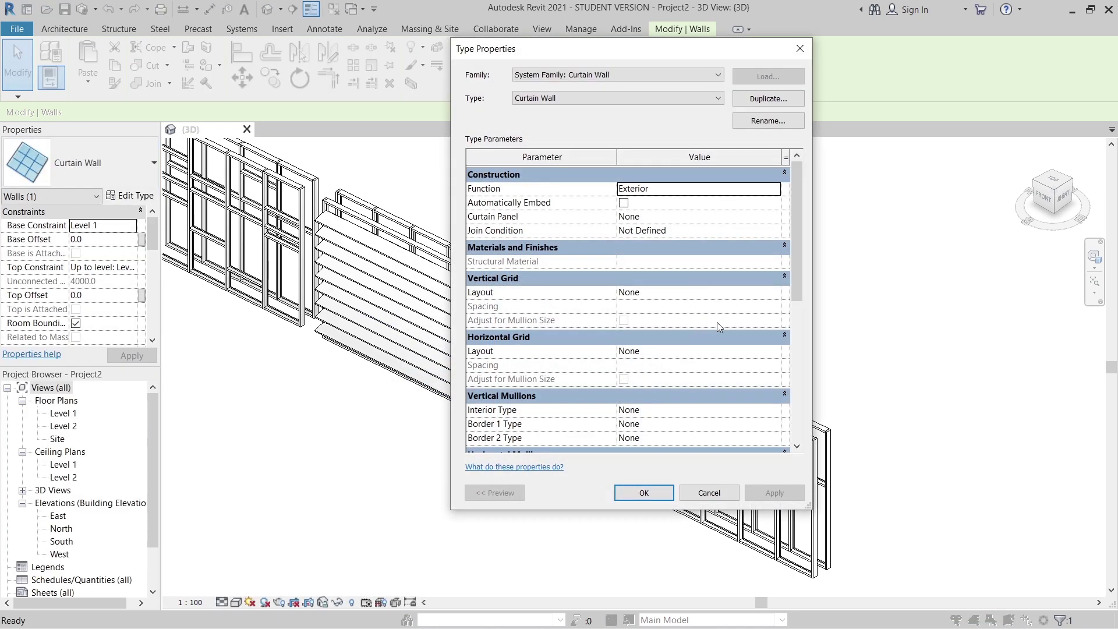
pyautogui.click(768, 98)
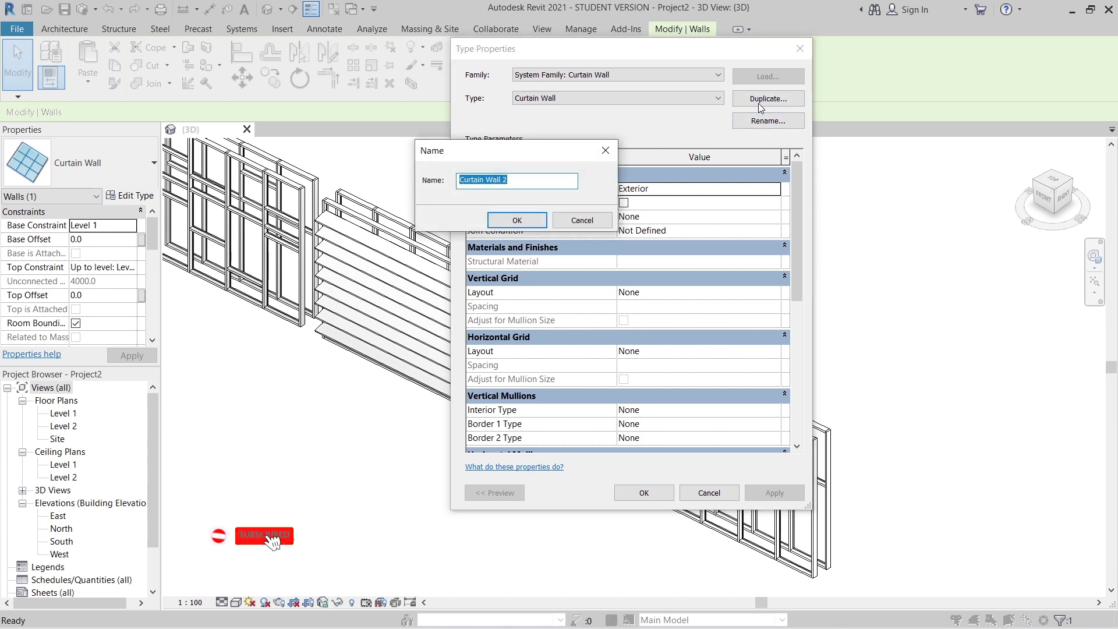
pyautogui.write('F5')
pyautogui.press('Return')
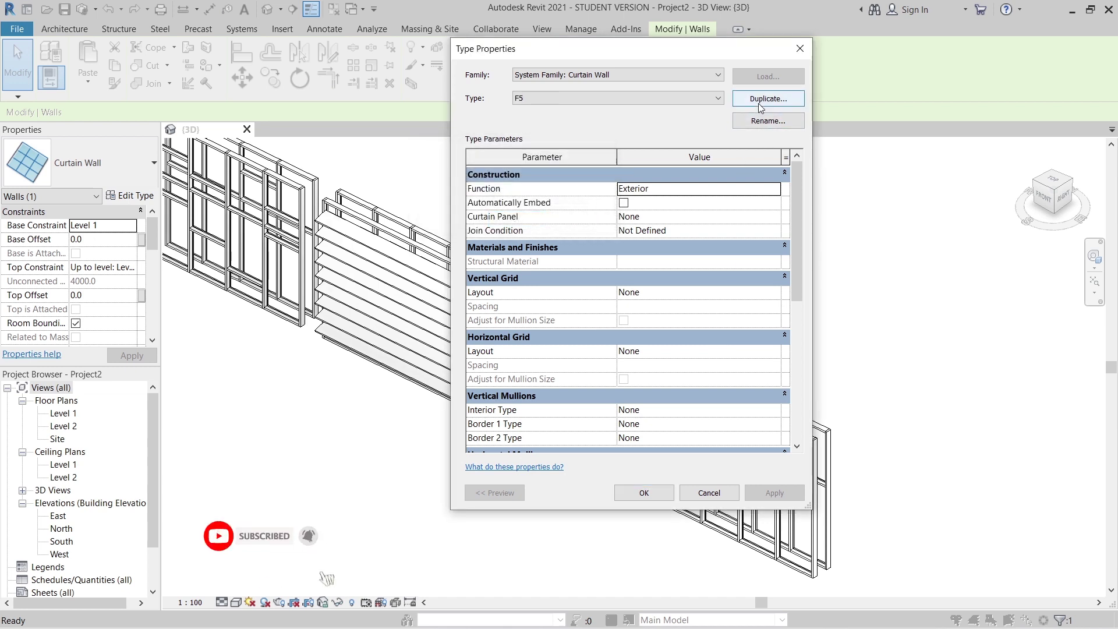
pyautogui.click(626, 495)
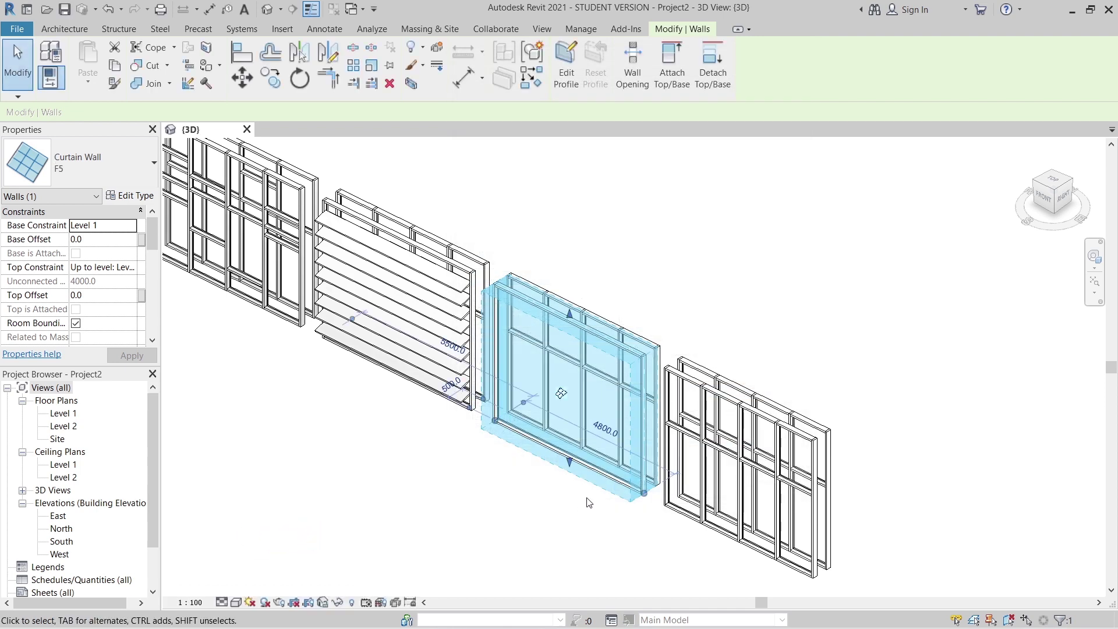
# - Isolate the F5 wall in the 3D view and look at it from the front
pyautogui.press('h')
pyautogui.press('i')
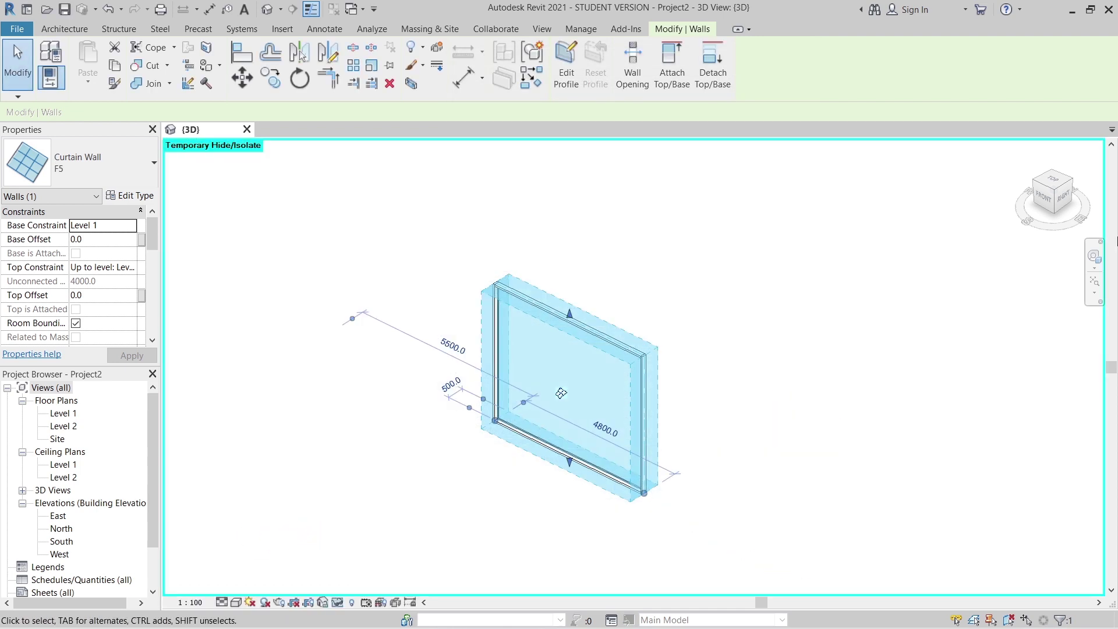
pyautogui.click(1046, 202)
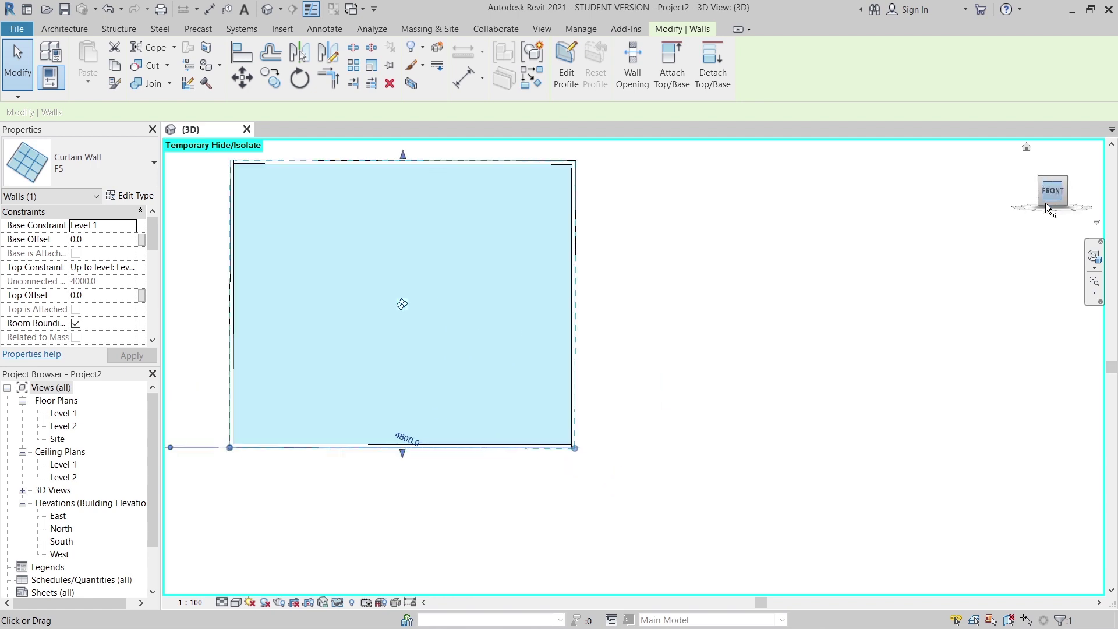
# - Divide the F5 wall with three full-width horizontal curtain grid lines spaced 1000 mm apart
pyautogui.click(65, 29)
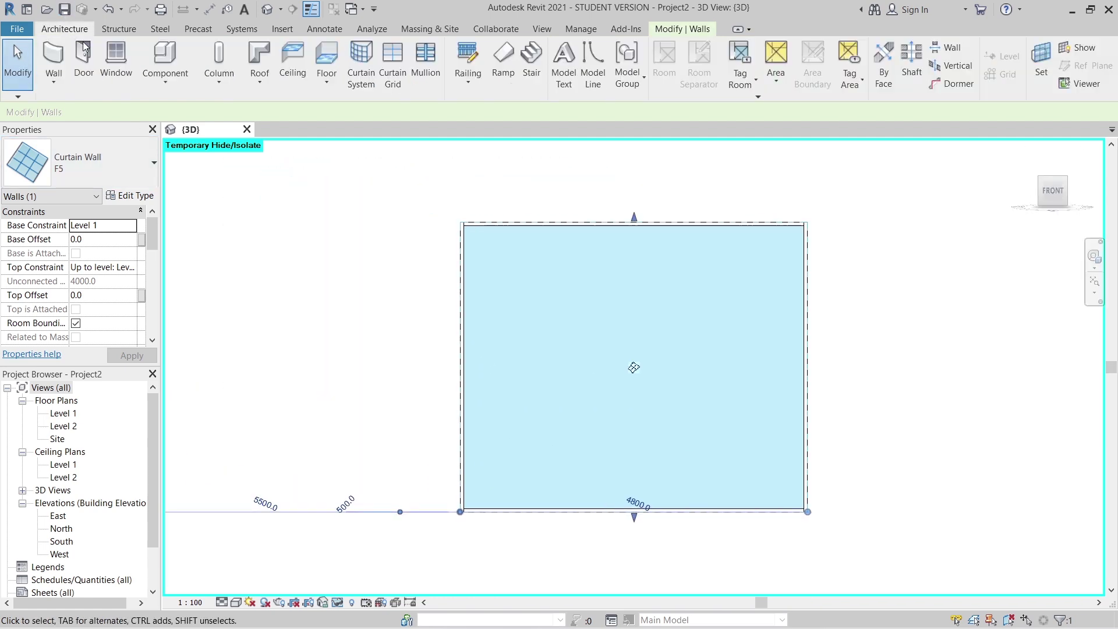
pyautogui.click(393, 61)
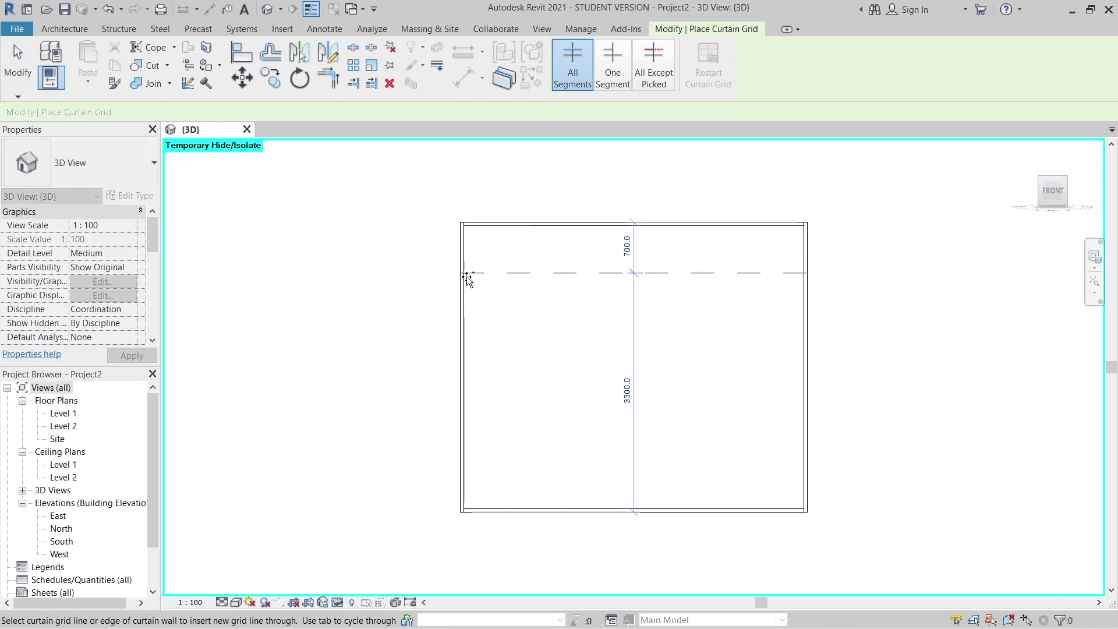
pyautogui.click(459, 368)
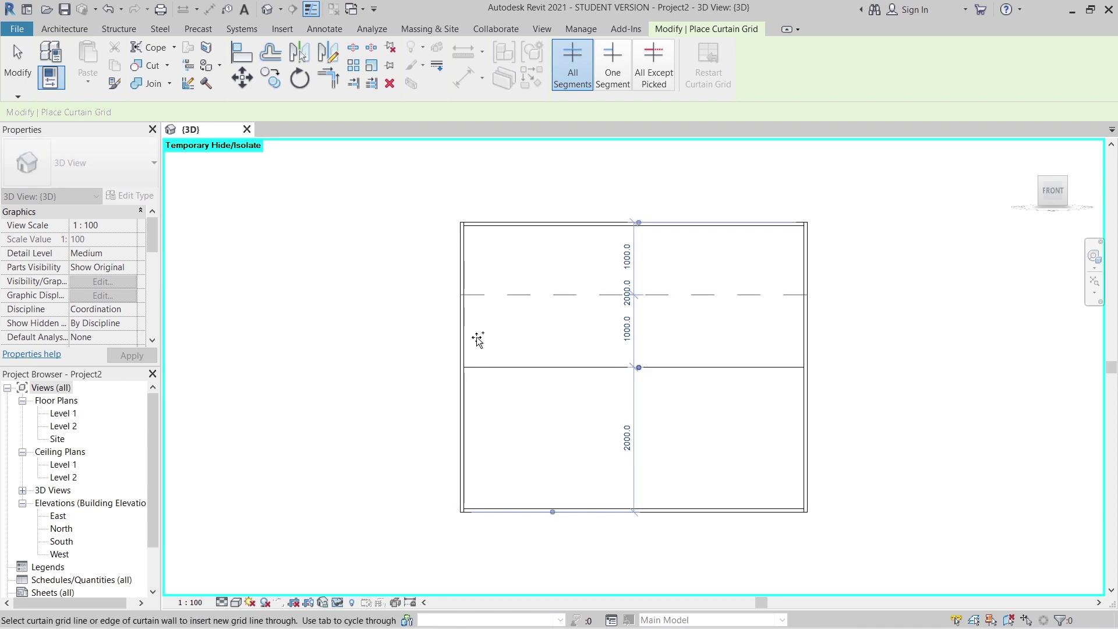
pyautogui.click(467, 295)
pyautogui.click(462, 449)
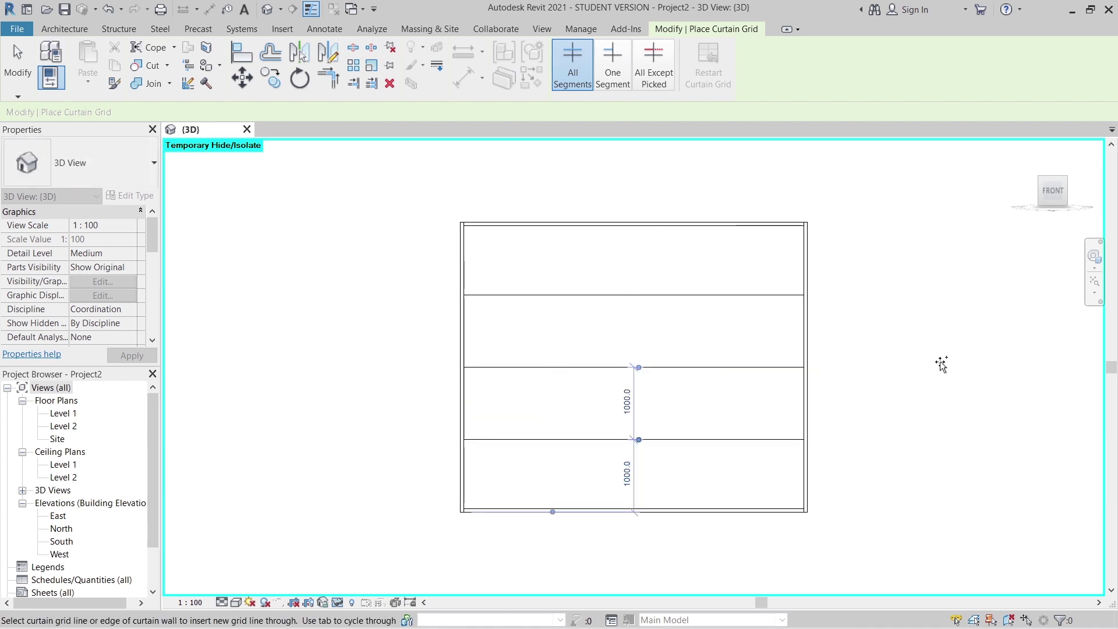
pyautogui.press('Escape')
pyautogui.press('Escape')
# - Duplicate the type of the F5 wall's bottom border mullion under the name 200x200x200
pyautogui.keyDown('shift'); pyautogui.moveTo(933, 382); pyautogui.dragTo(888, 354, button='middle'); pyautogui.keyUp('shift')
pyautogui.scroll(-2, 728, 378)
pyautogui.scroll(5, 599, 402)
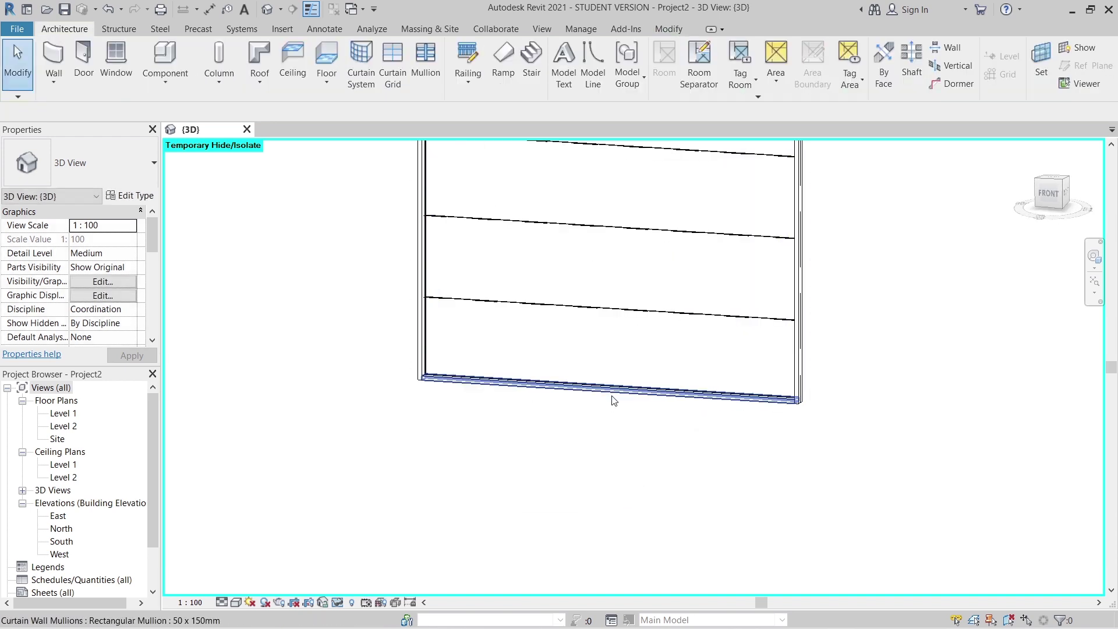
pyautogui.click(610, 408)
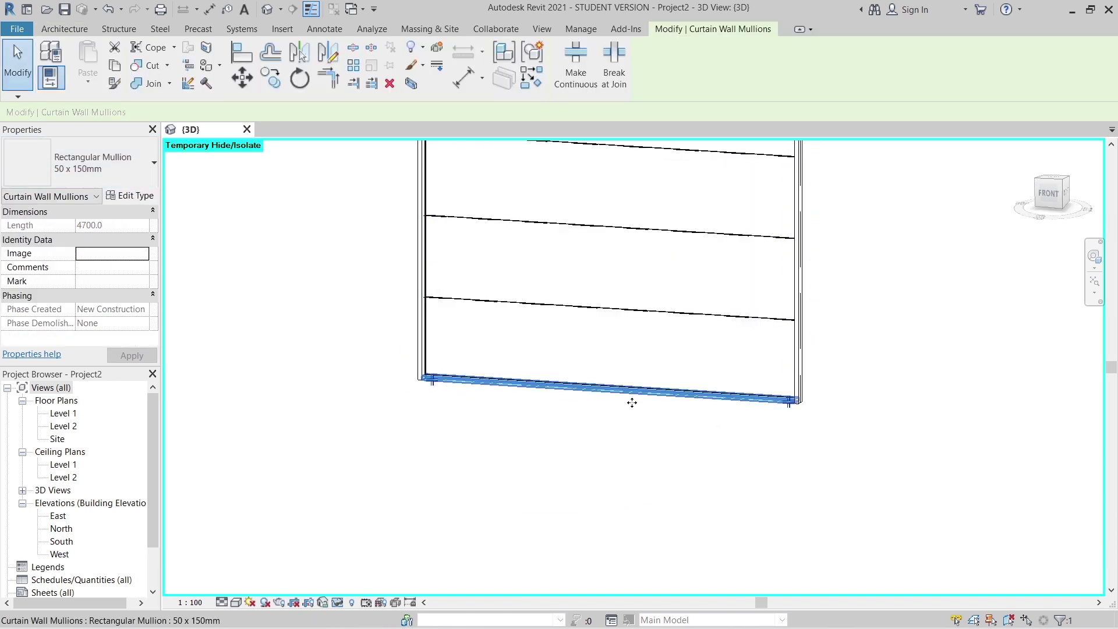
pyautogui.click(141, 198)
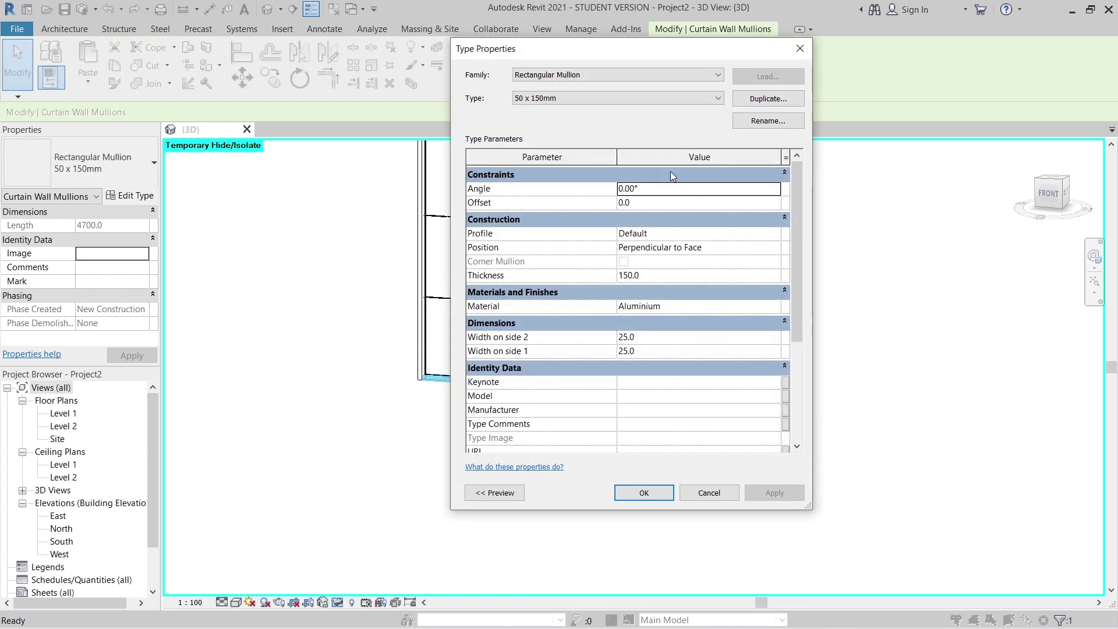
pyautogui.click(756, 101)
pyautogui.write('200x200x200')
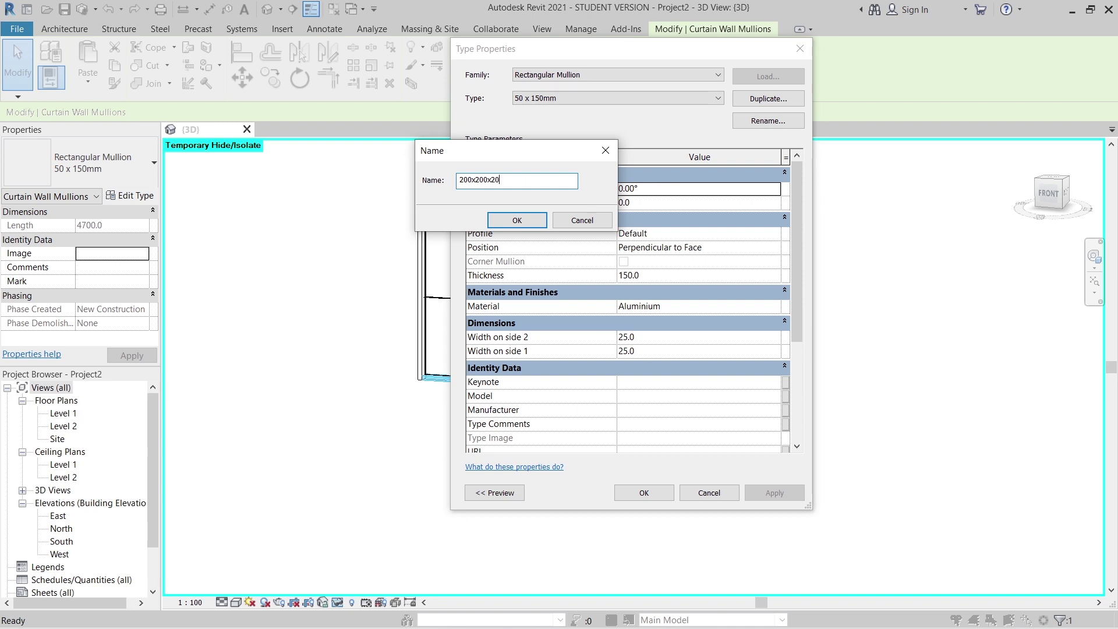
pyautogui.click(495, 220)
# - Give the 200x200x200 mullion type an offset of -100 mm and a thickness of 200 mm
pyautogui.click(706, 204)
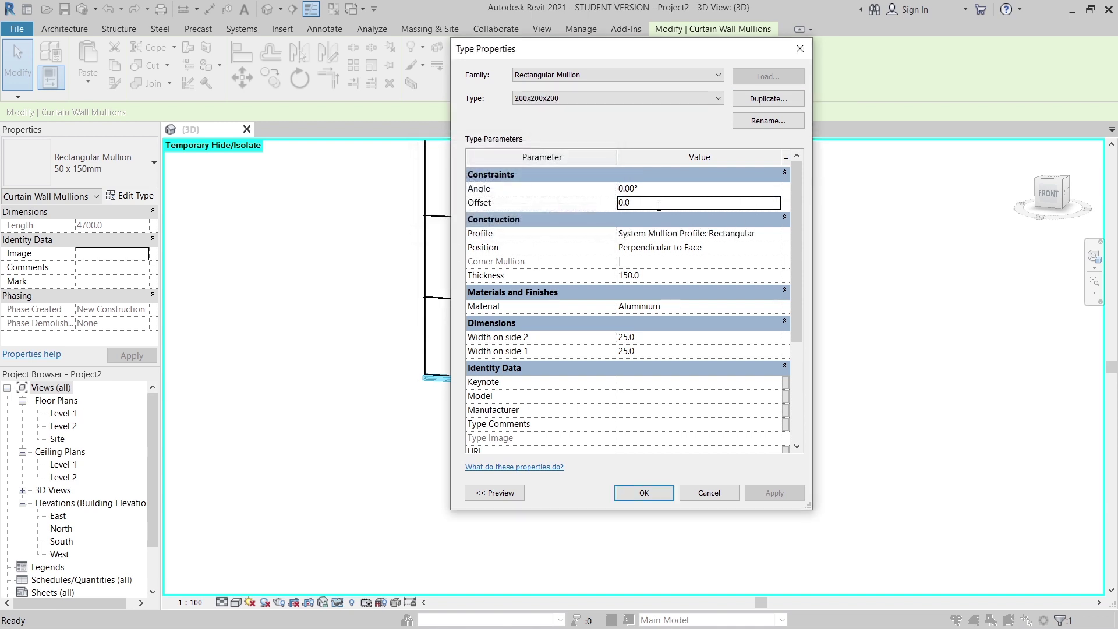
pyautogui.write('-1')
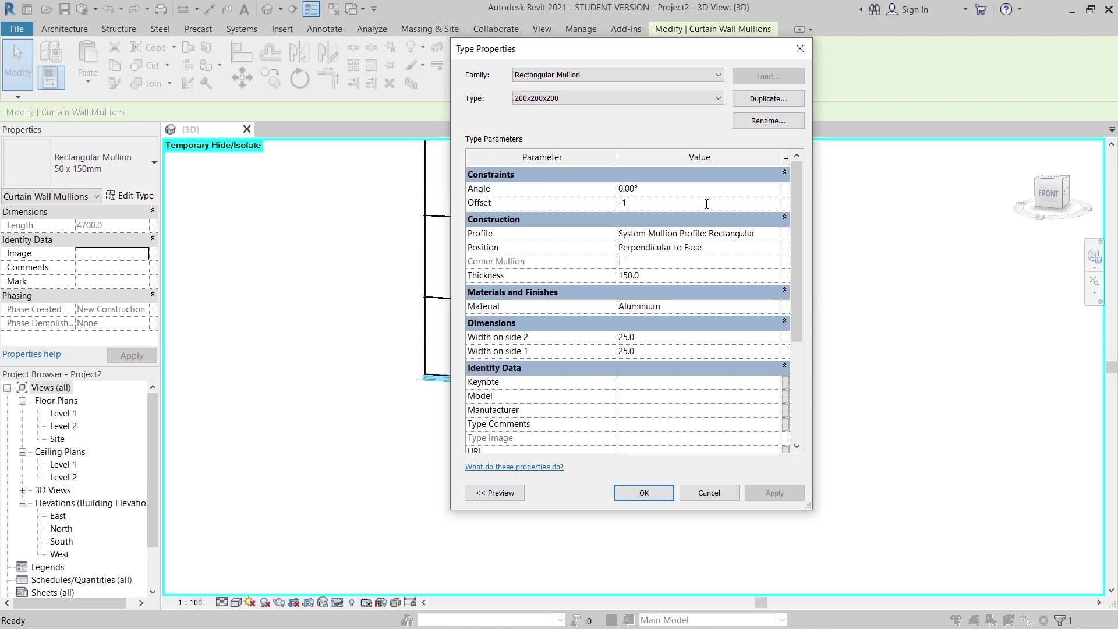
pyautogui.write('00.0')
pyautogui.click(661, 278)
pyautogui.write('200.0')
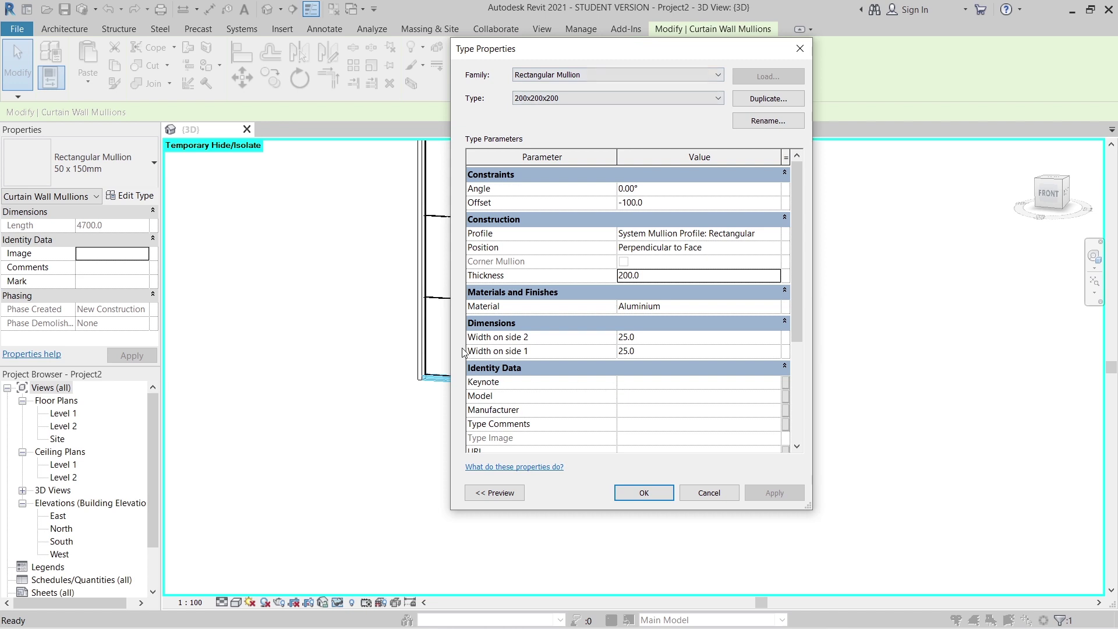
# - Set the 200x200x200 mullion's width to 200 mm on both side 2 and side 1, and accept the type settings
pyautogui.click(658, 337)
pyautogui.write('200.0')
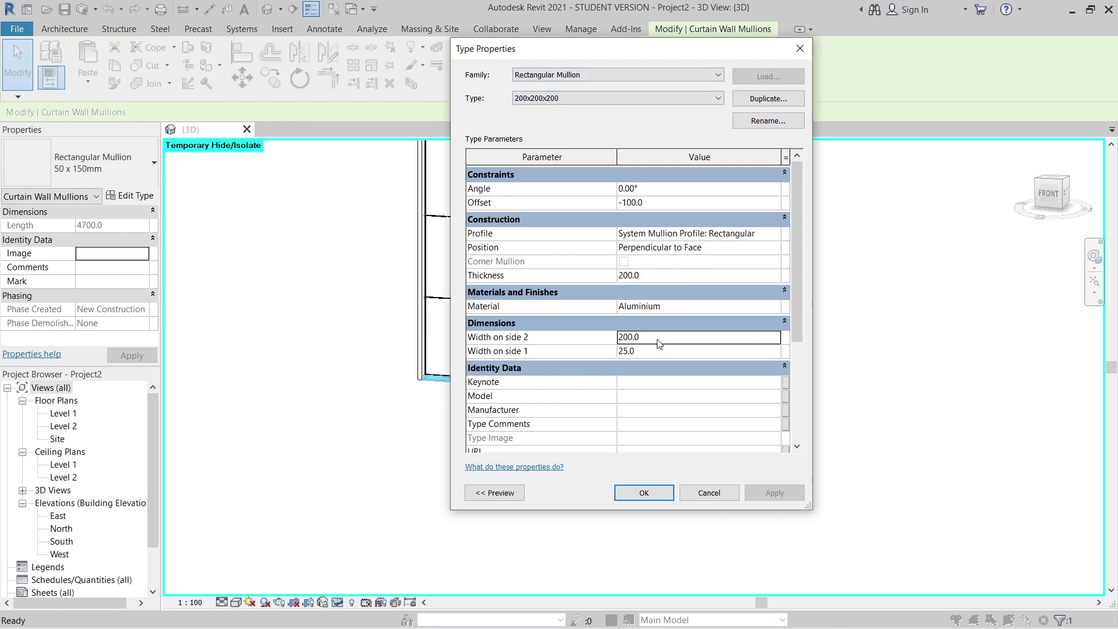
pyautogui.click(648, 353)
pyautogui.write('200.0')
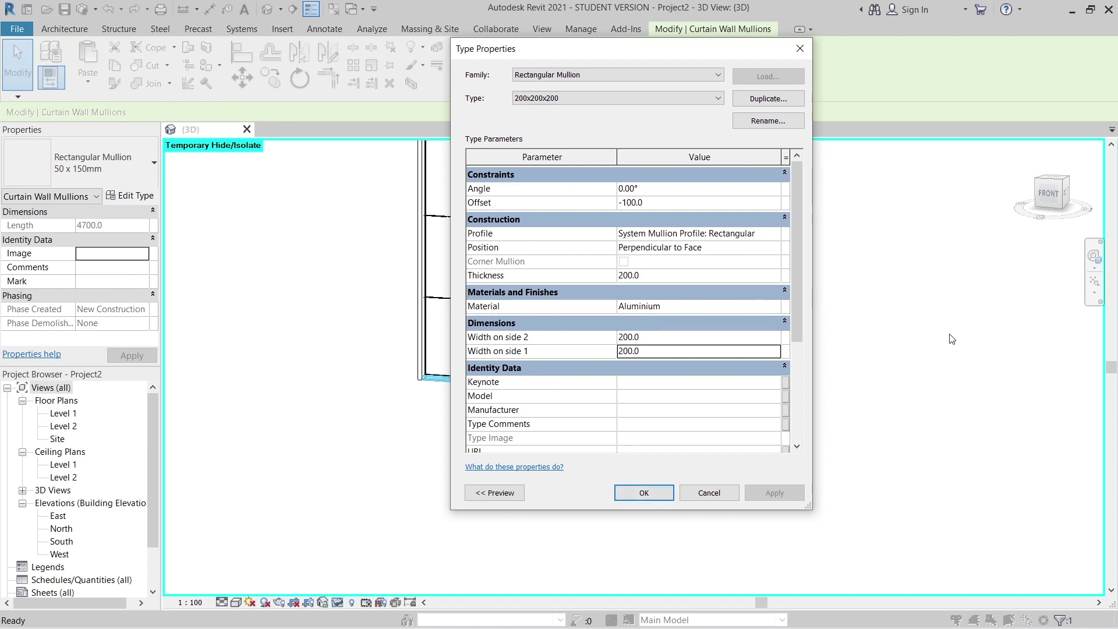
pyautogui.click(644, 493)
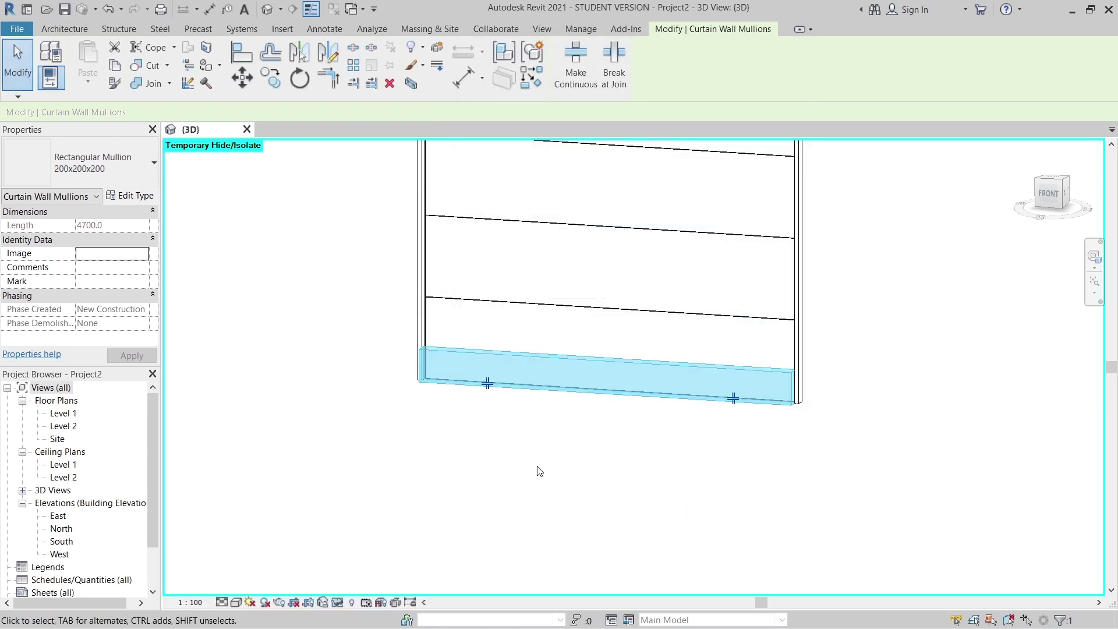
# - Change the F5 wall's top border mullion to the 200x200x200 type
pyautogui.keyDown('shift'); pyautogui.moveTo(680, 469); pyautogui.dragTo(583, 495, button='middle'); pyautogui.keyUp('shift')
pyautogui.scroll(-3, 634, 507)
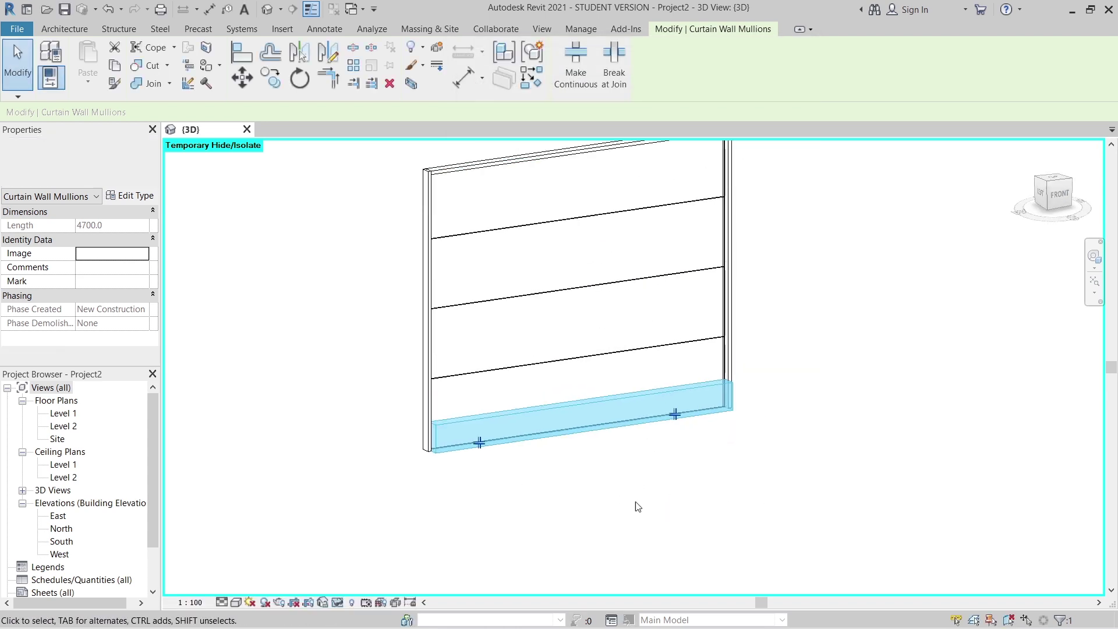
pyautogui.click(561, 278)
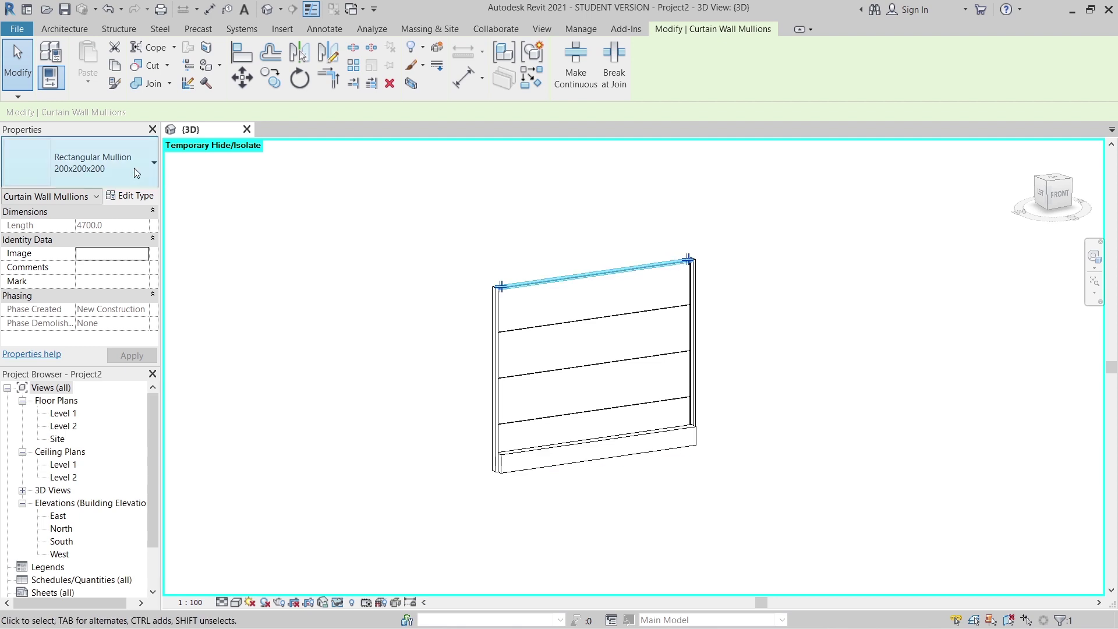
pyautogui.click(134, 168)
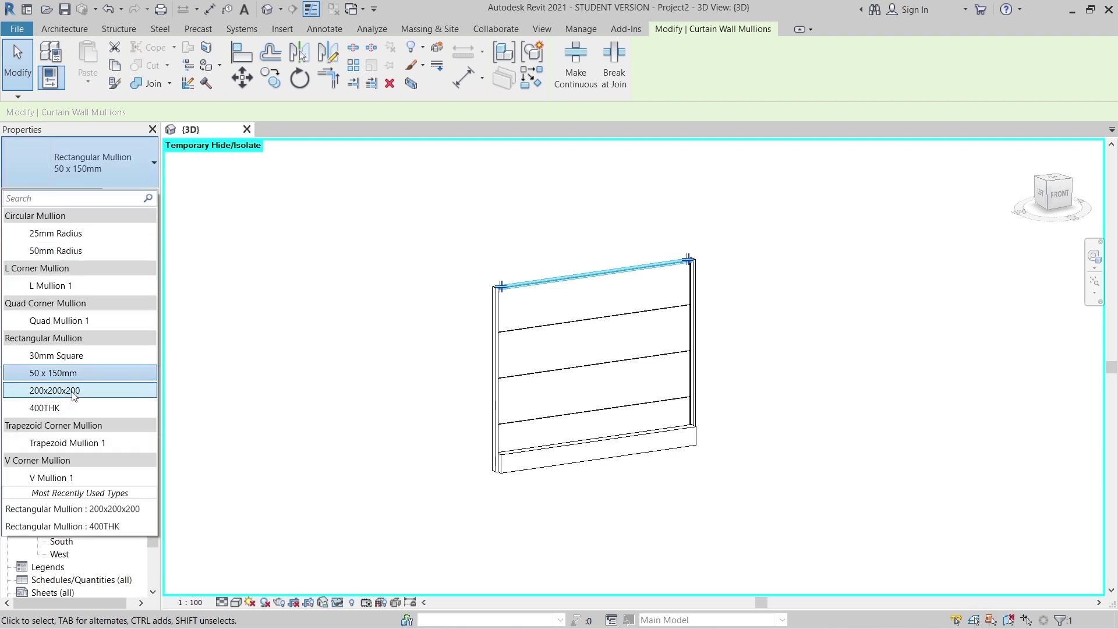
pyautogui.click(71, 390)
pyautogui.click(324, 398)
pyautogui.click(117, 183)
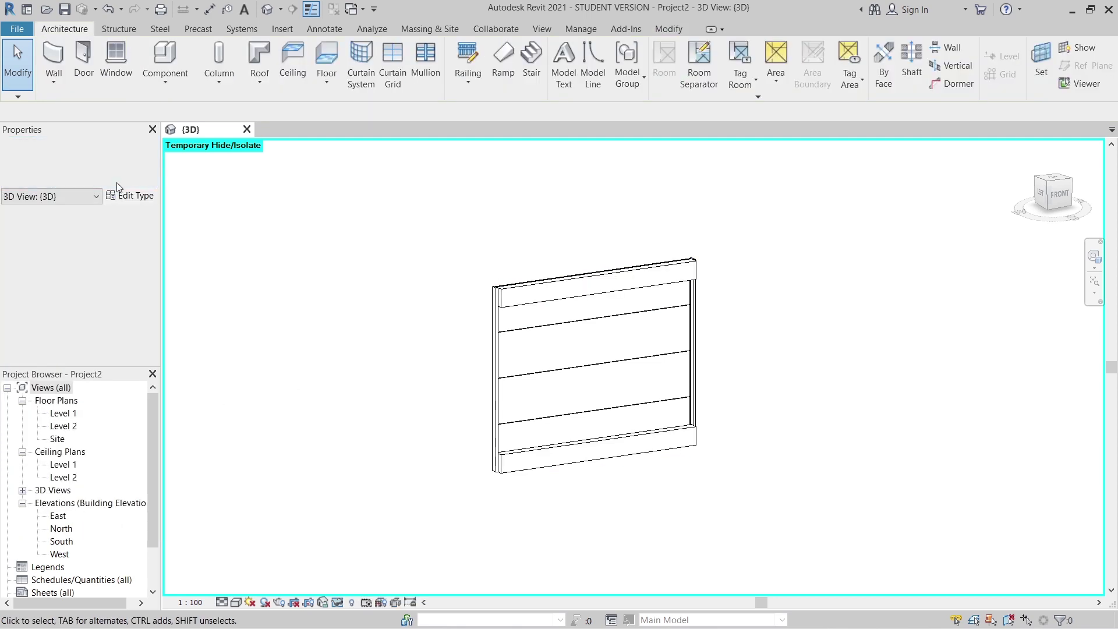
# - Place 400THK rectangular mullions on the upper and lower interior grid lines of the F5 wall
pyautogui.click(530, 248)
pyautogui.click(530, 275)
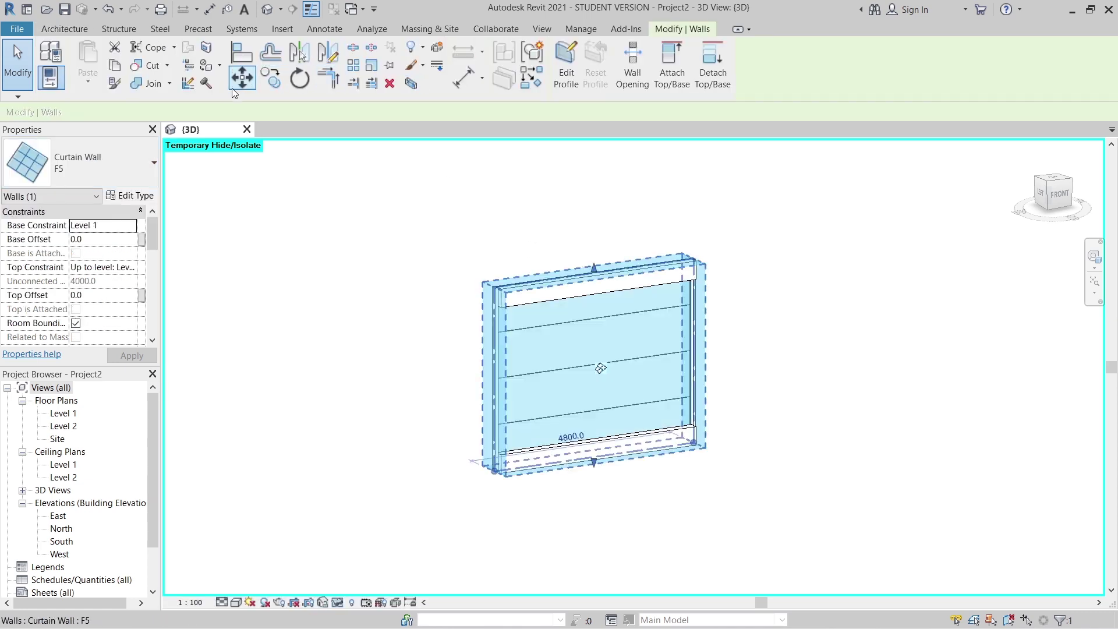
pyautogui.click(358, 211)
pyautogui.click(115, 58)
pyautogui.click(417, 71)
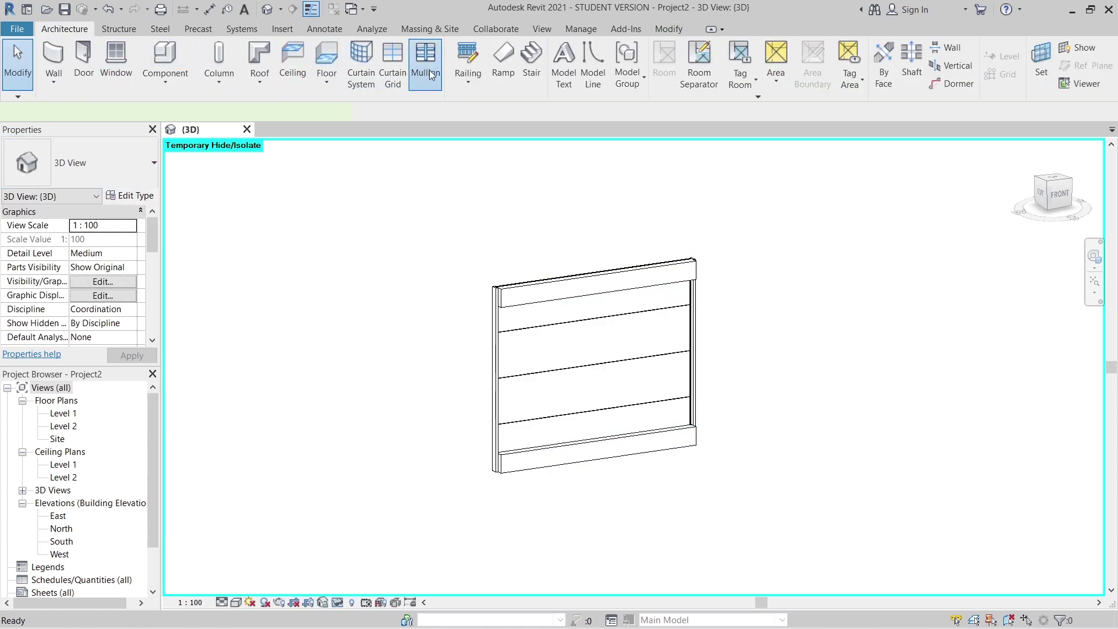
pyautogui.click(125, 174)
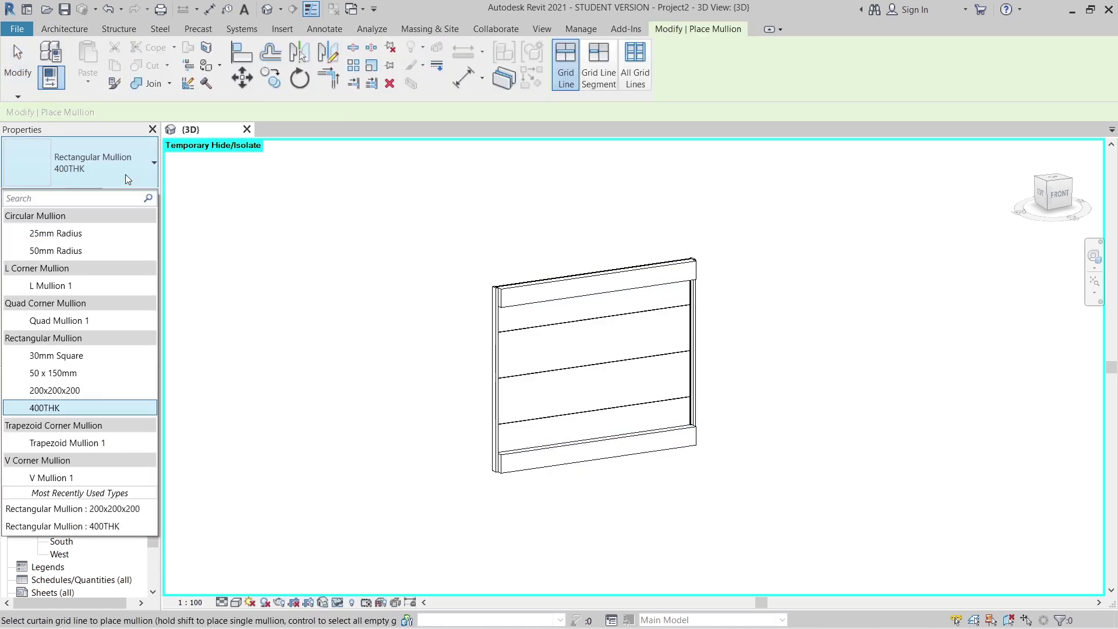
pyautogui.click(529, 328)
pyautogui.click(527, 329)
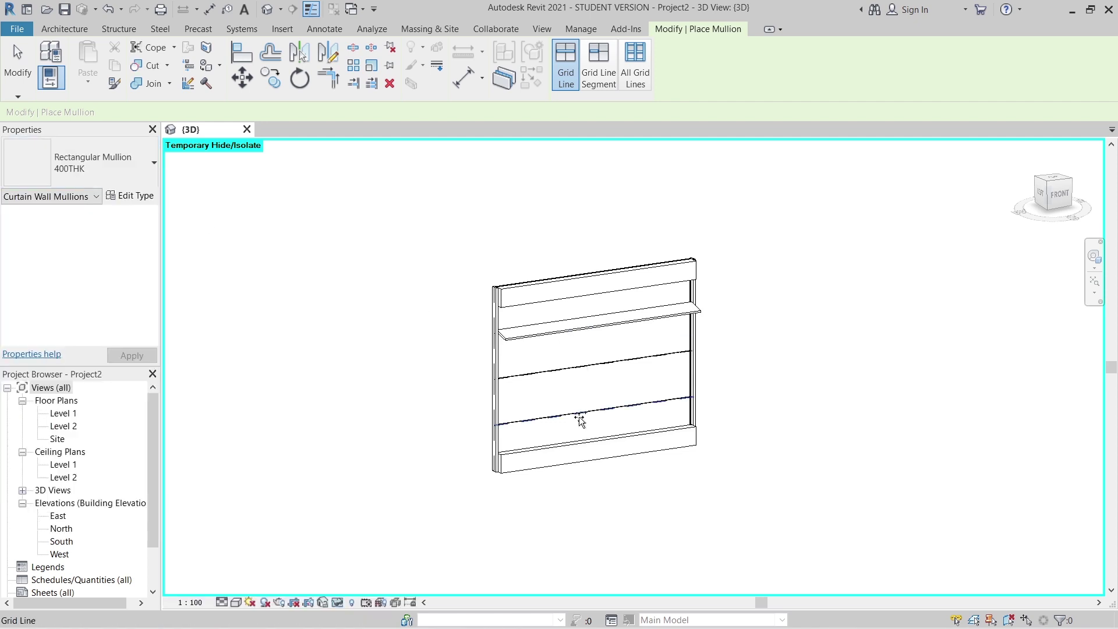
pyautogui.click(580, 419)
pyautogui.press('Escape')
pyautogui.press('Escape')
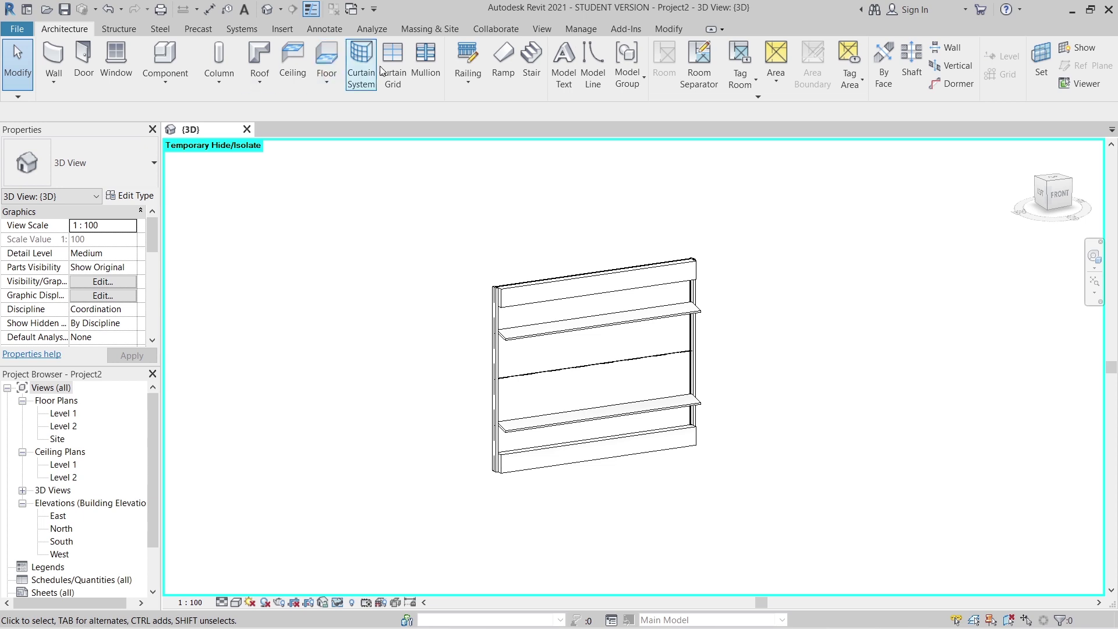
# - Place a 200x200x200 rectangular mullion on the middle horizontal grid line of the F5 wall
pyautogui.click(417, 65)
pyautogui.click(105, 180)
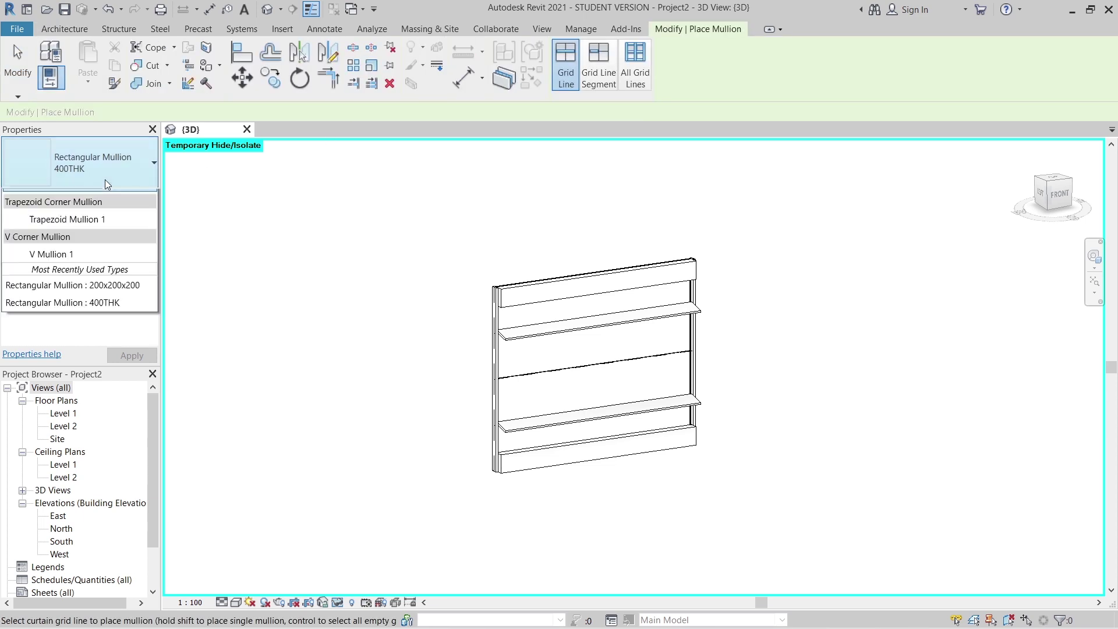
pyautogui.click(70, 393)
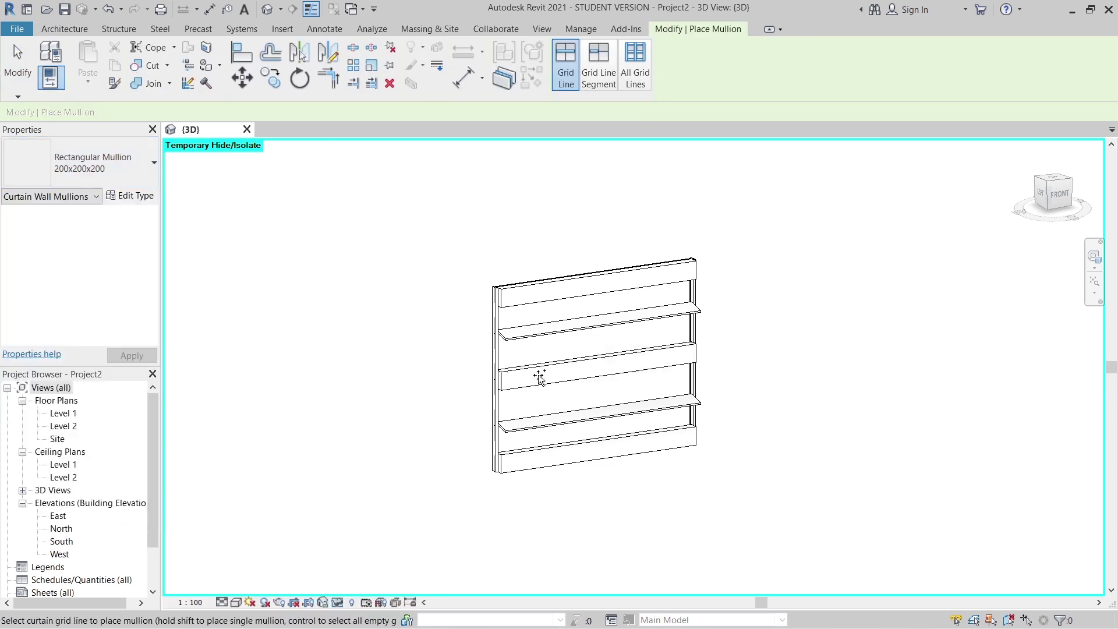
pyautogui.press('Escape')
pyautogui.press('Escape')
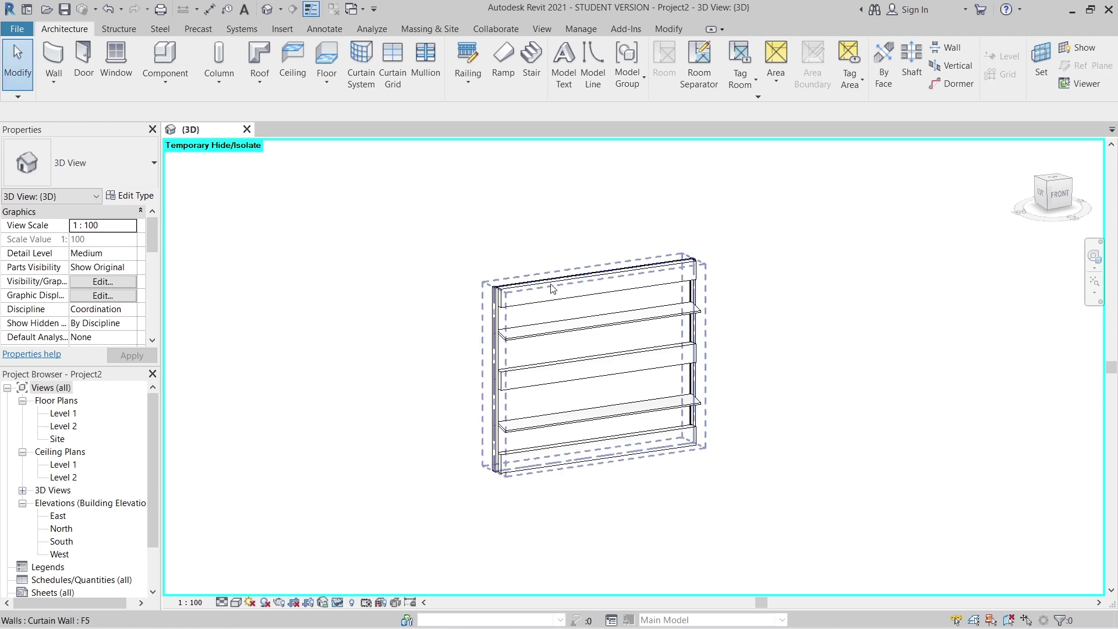
pyautogui.click(553, 288)
pyautogui.click(130, 195)
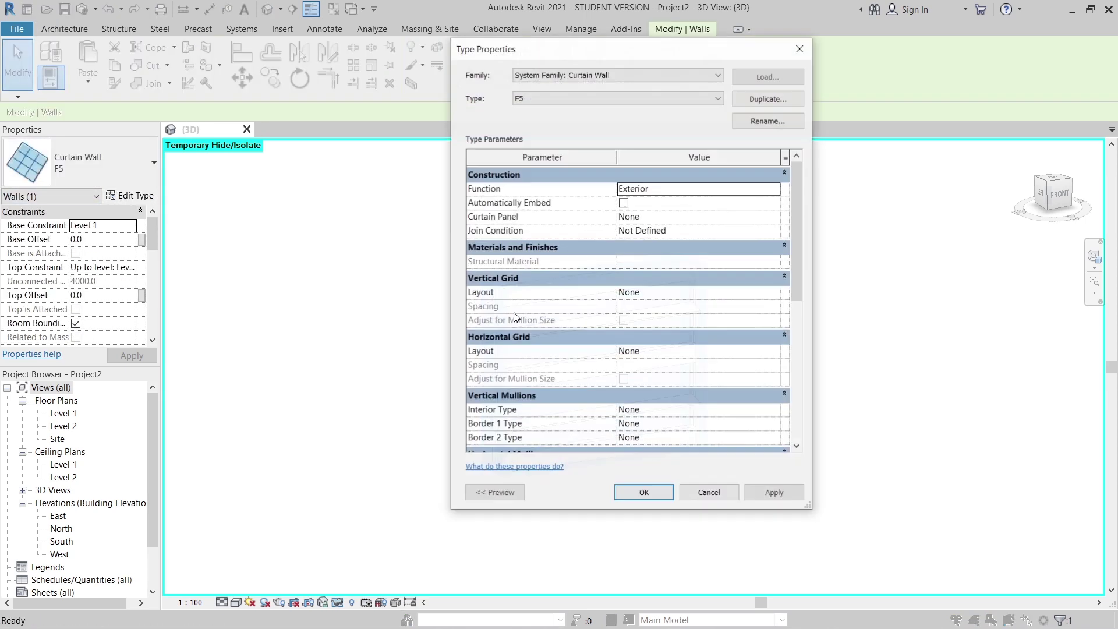
pyautogui.scroll(-2, 547, 361)
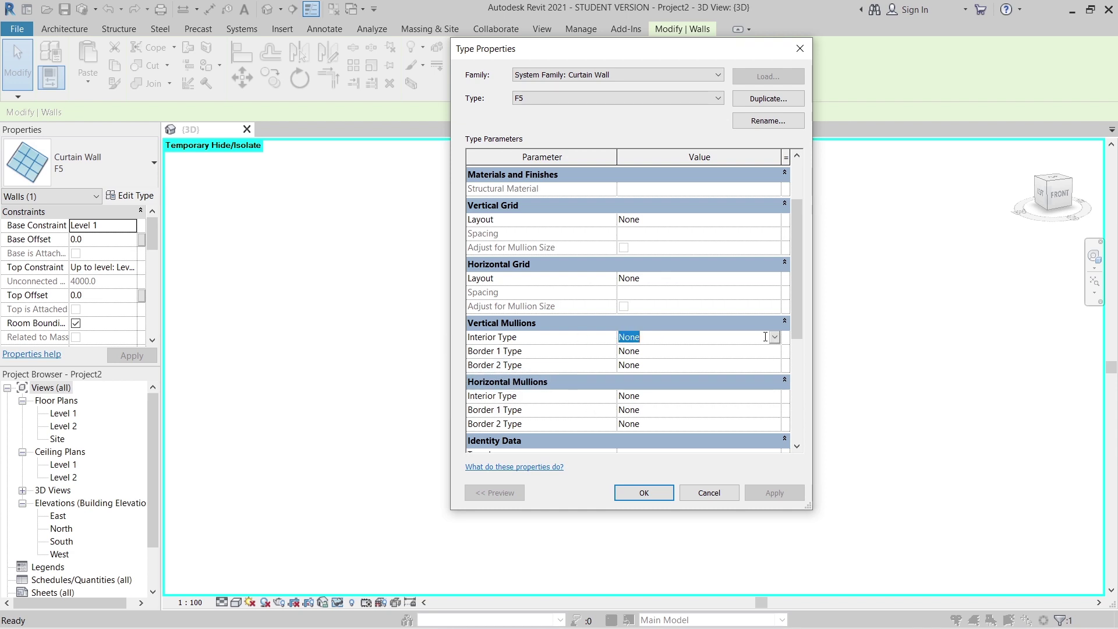
pyautogui.press('Return')
pyautogui.click(756, 274)
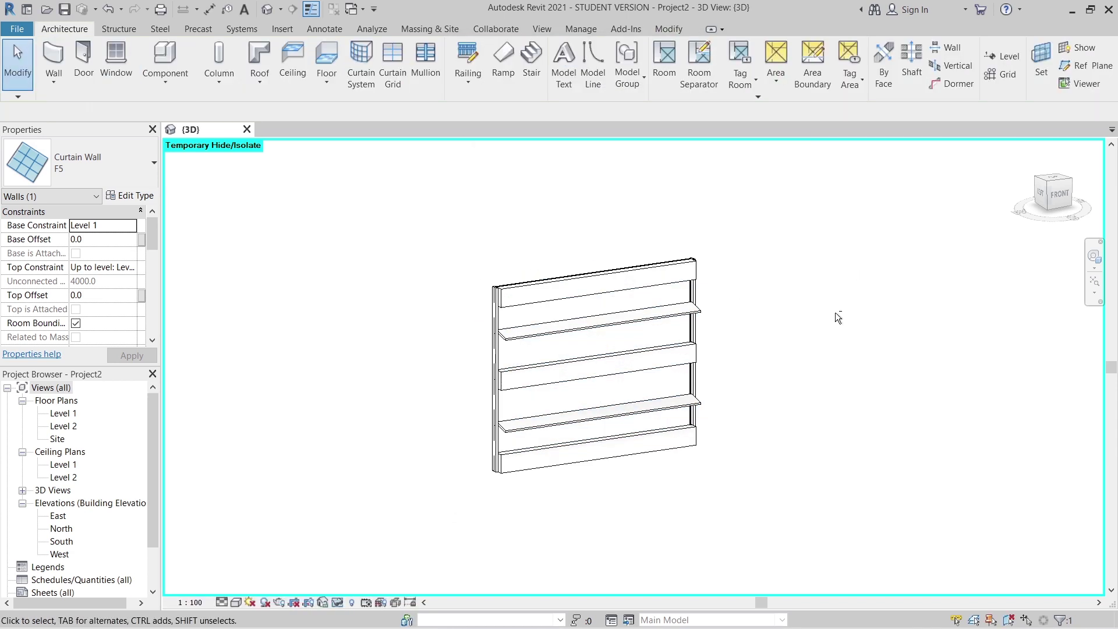
# - Select all 50 x 150mm mullions on the gridline along the F5 wall's right vertical border and delete them
pyautogui.scroll(5, 742, 345)
pyautogui.click(664, 325)
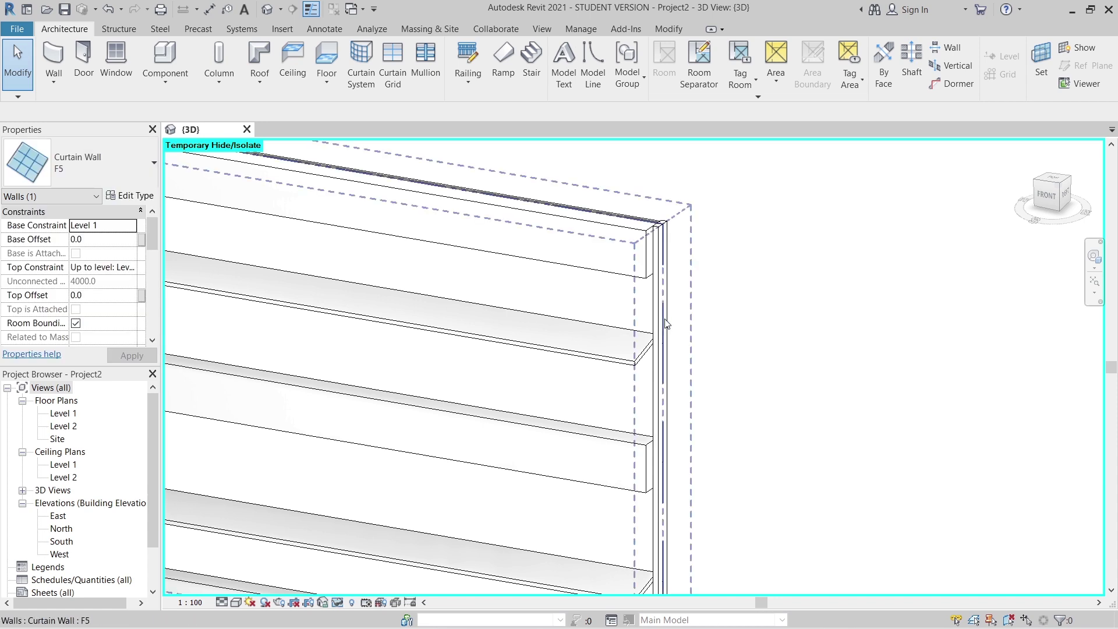
pyautogui.click(664, 324)
pyautogui.rightClick(747, 284)
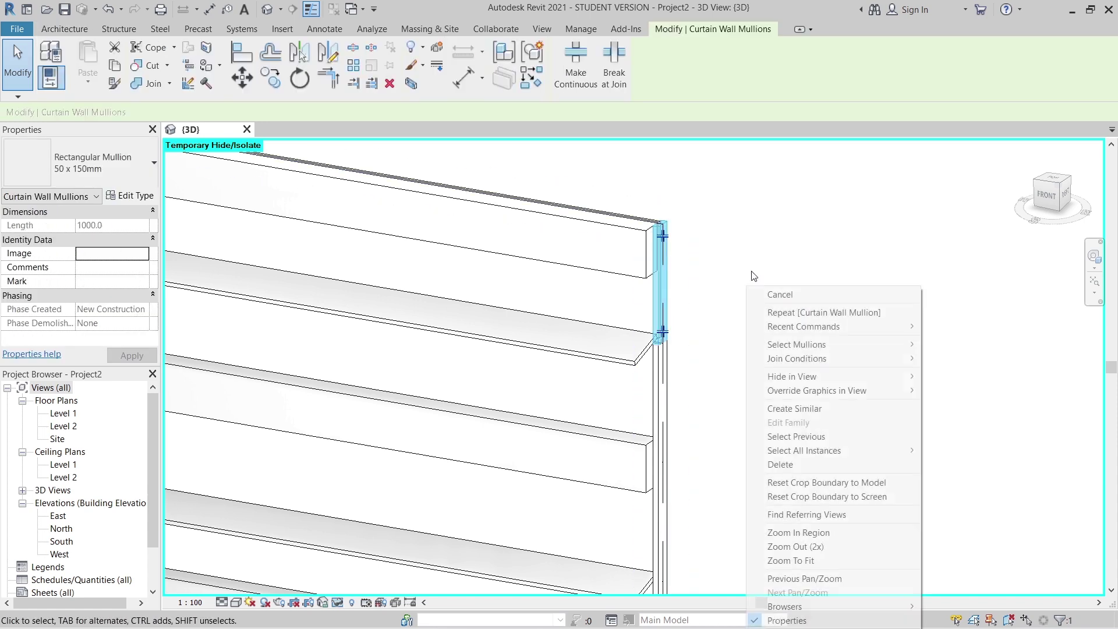
pyautogui.click(937, 347)
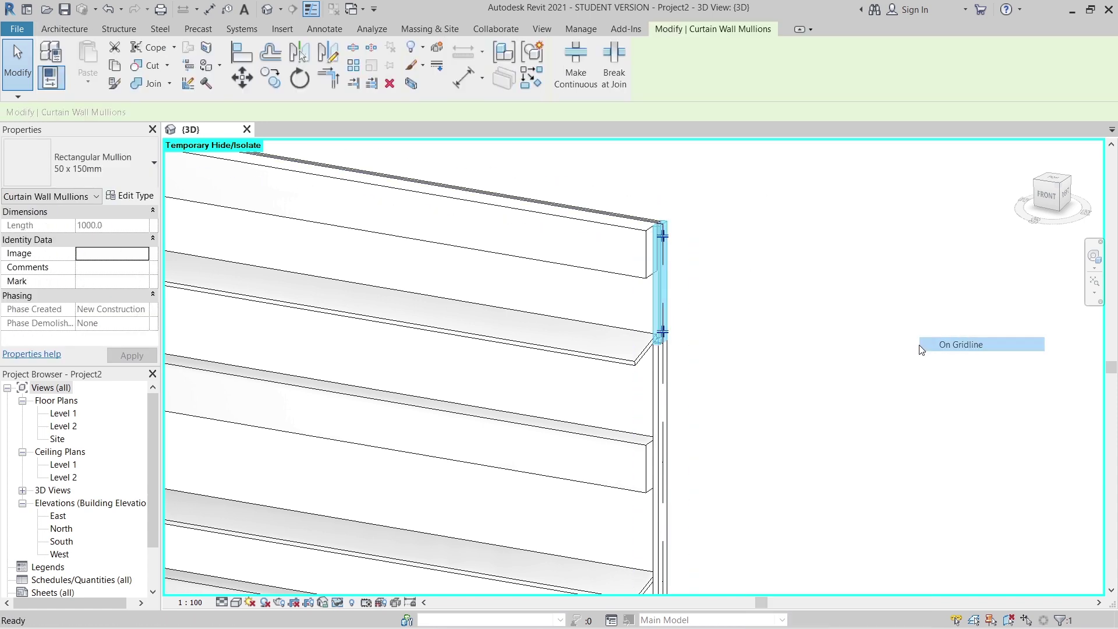
pyautogui.scroll(-3, 845, 360)
pyautogui.click(843, 361)
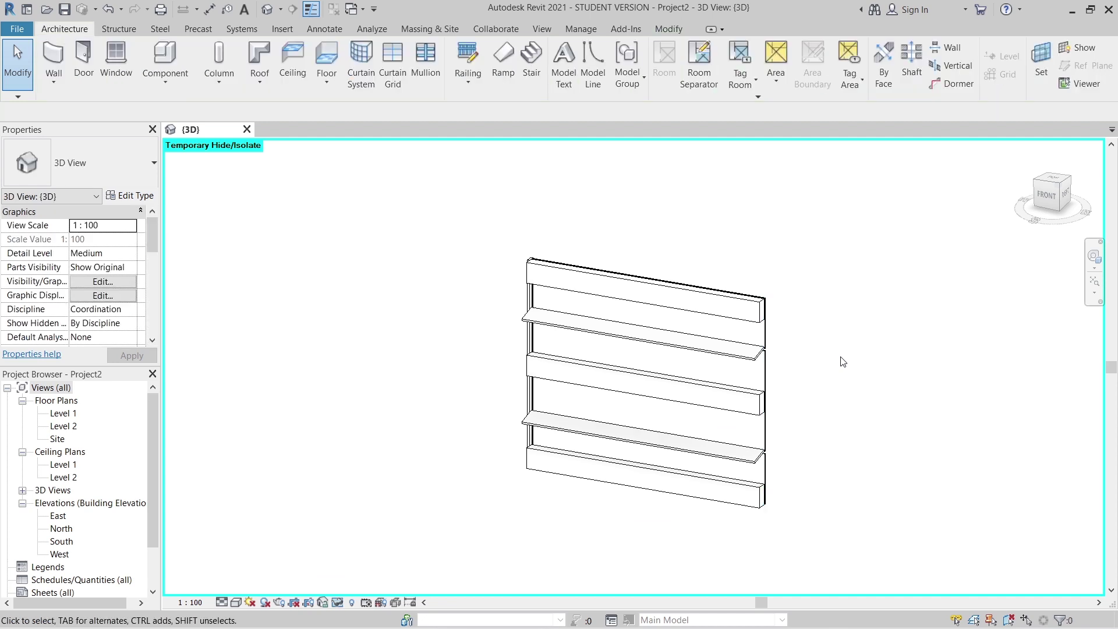
# - Select all 50 x 150mm mullions on the gridline along the F5 wall's left vertical border and delete them
pyautogui.scroll(3, 520, 401)
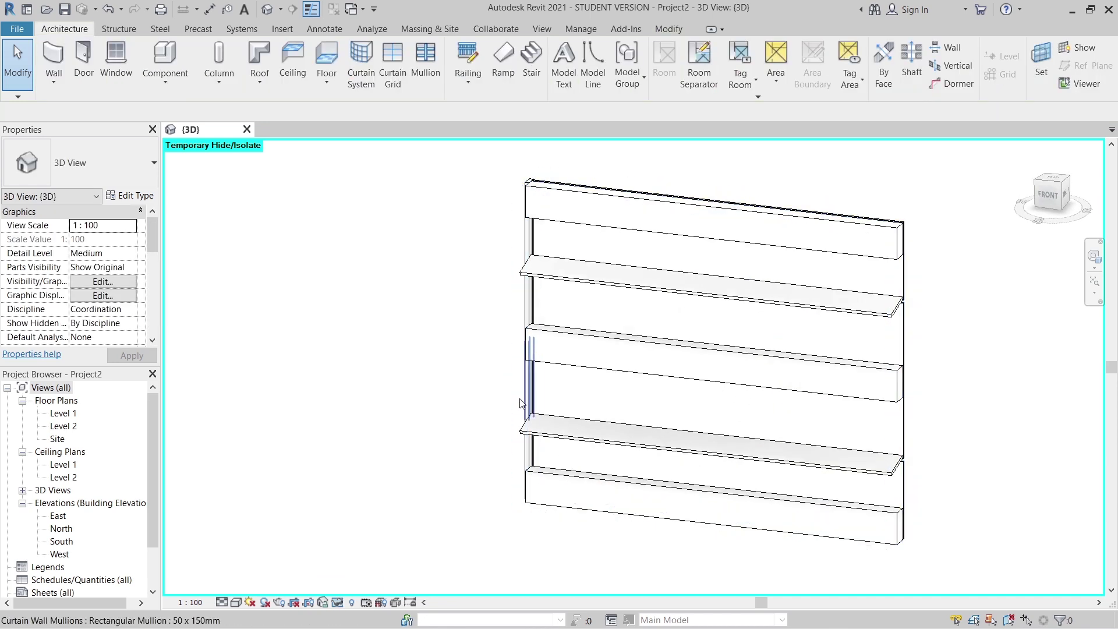
pyautogui.click(524, 402)
pyautogui.rightClick(471, 387)
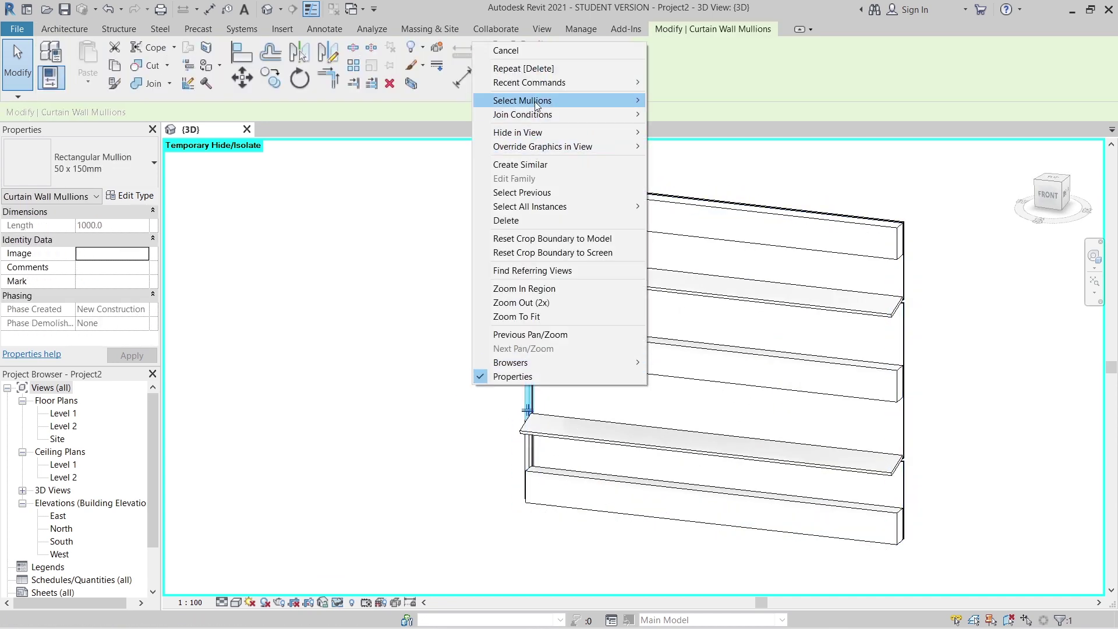
pyautogui.moveTo(582, 101)
pyautogui.click(673, 98)
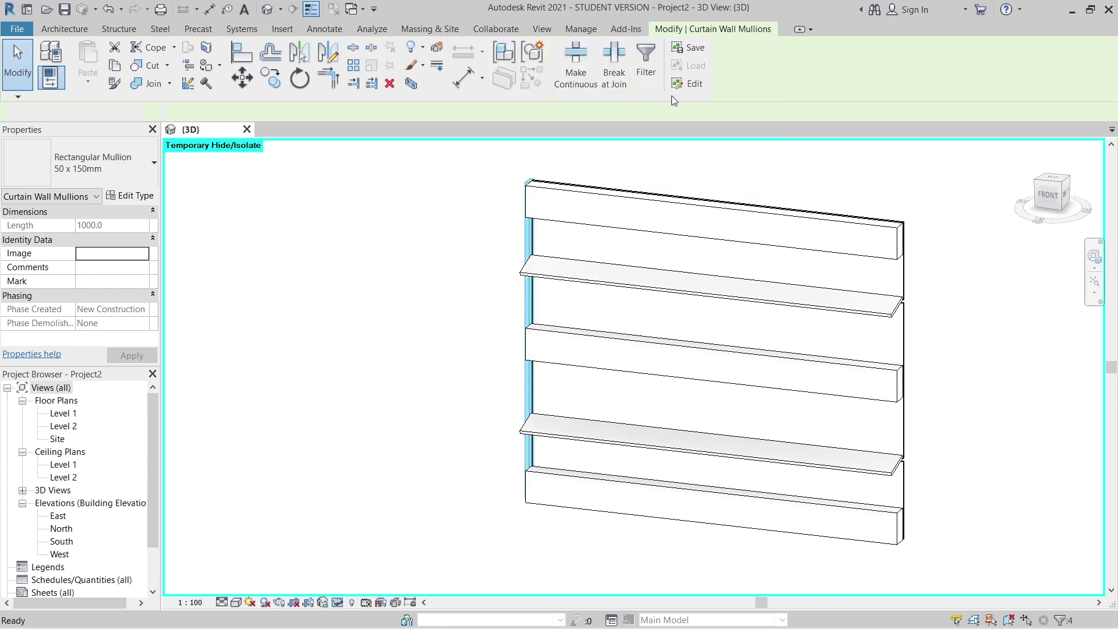
pyautogui.press('Escape')
# - Reset the temporary isolation so that all facade bays are shown again
pyautogui.keyDown('shift'); pyautogui.moveTo(394, 365); pyautogui.dragTo(817, 394, button='middle'); pyautogui.keyUp('shift')
pyautogui.press('h')
pyautogui.press('r')
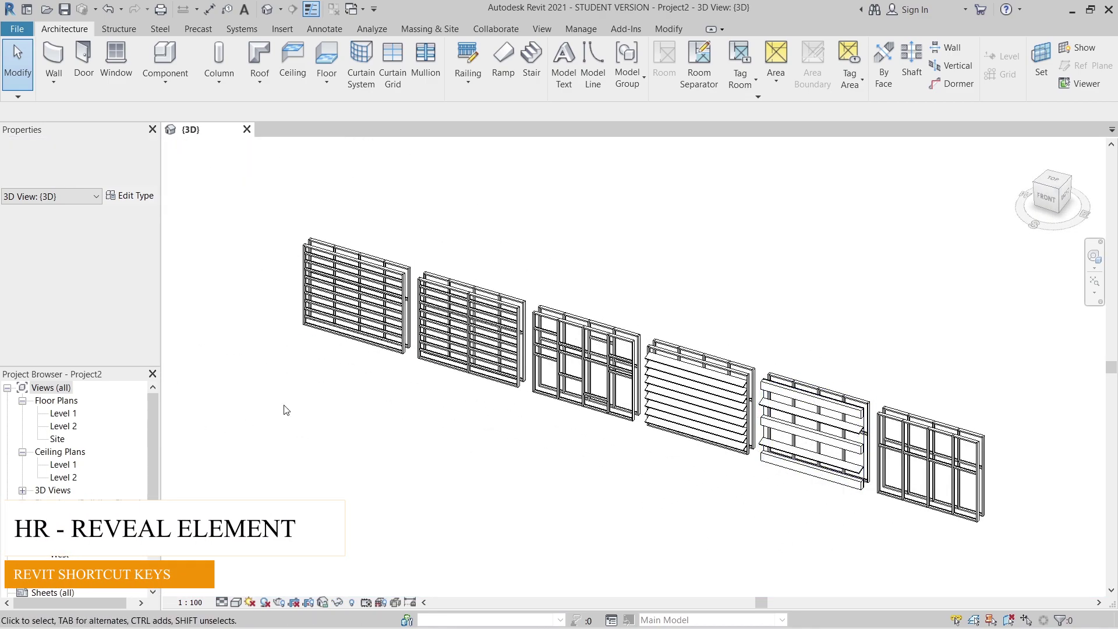
# - Change the front Storefront wall of the last bay, beyond the F5 bay, to the plain Curtain Wall type
pyautogui.moveTo(611, 289); pyautogui.dragTo(349, 234, button='middle')
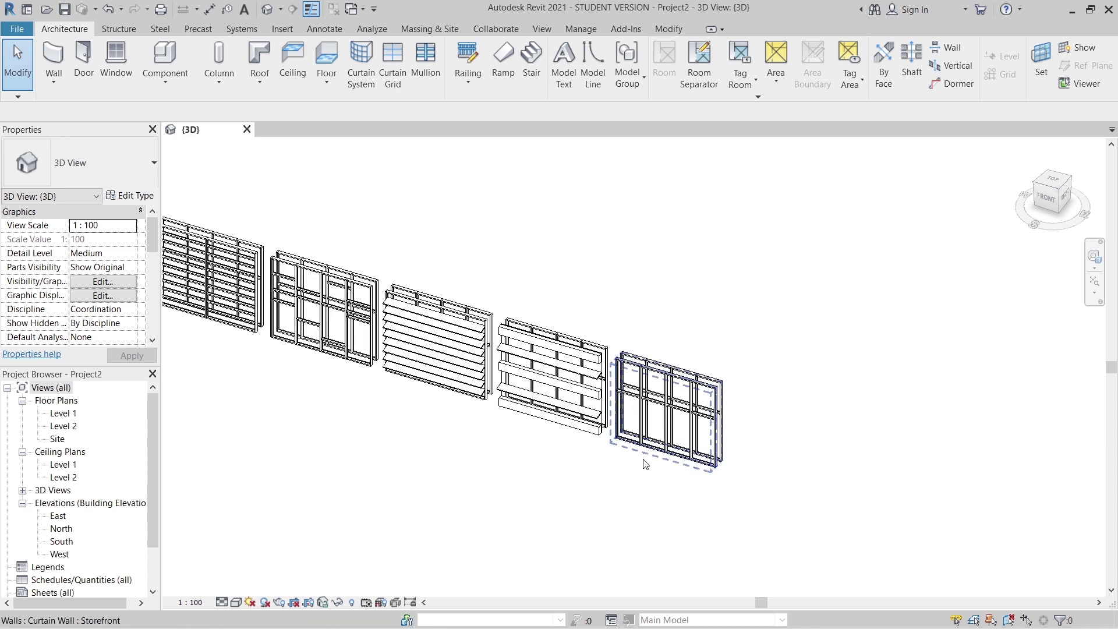
pyautogui.click(664, 419)
pyautogui.click(110, 174)
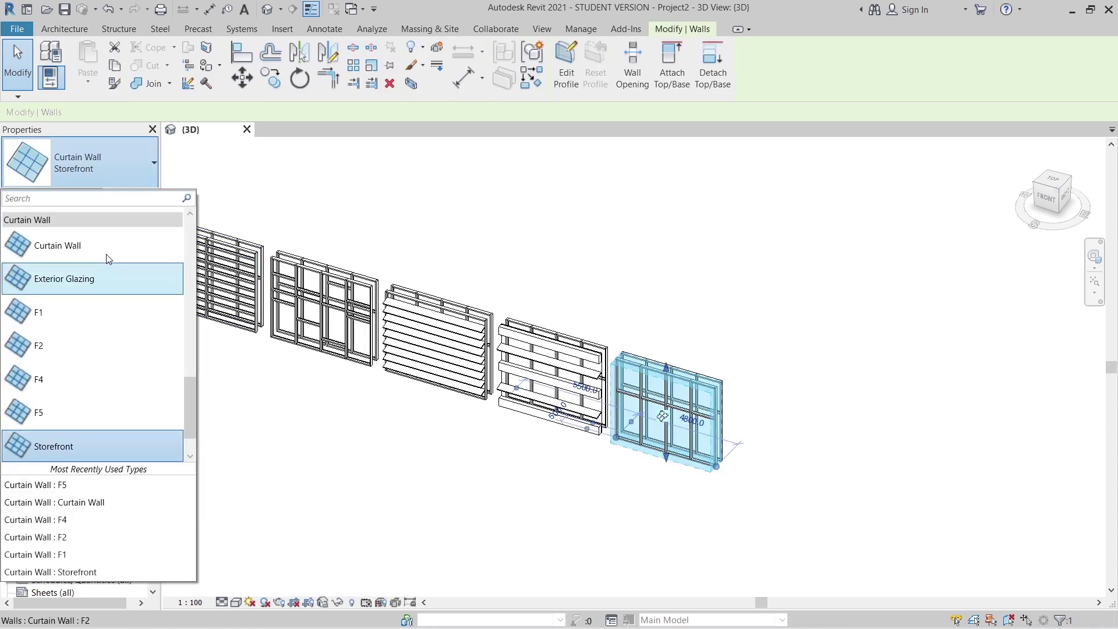
pyautogui.click(105, 246)
pyautogui.press('Return')
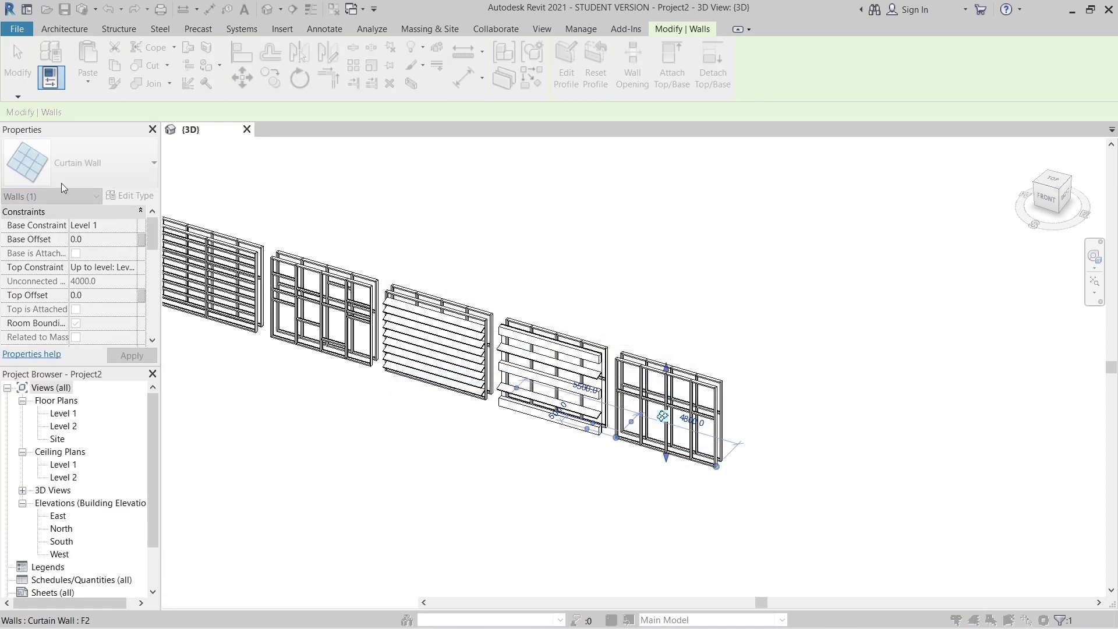
# - Duplicate the last bay's front curtain wall type under the name F6
pyautogui.click(155, 196)
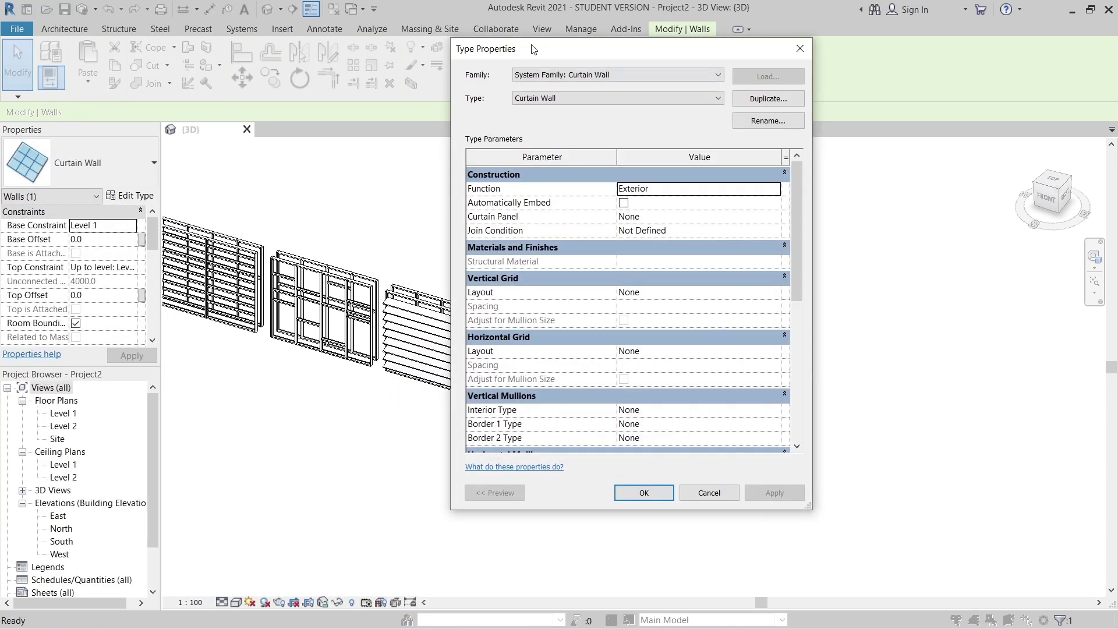
pyautogui.moveTo(532, 47); pyautogui.dragTo(459, 70)
pyautogui.click(711, 123)
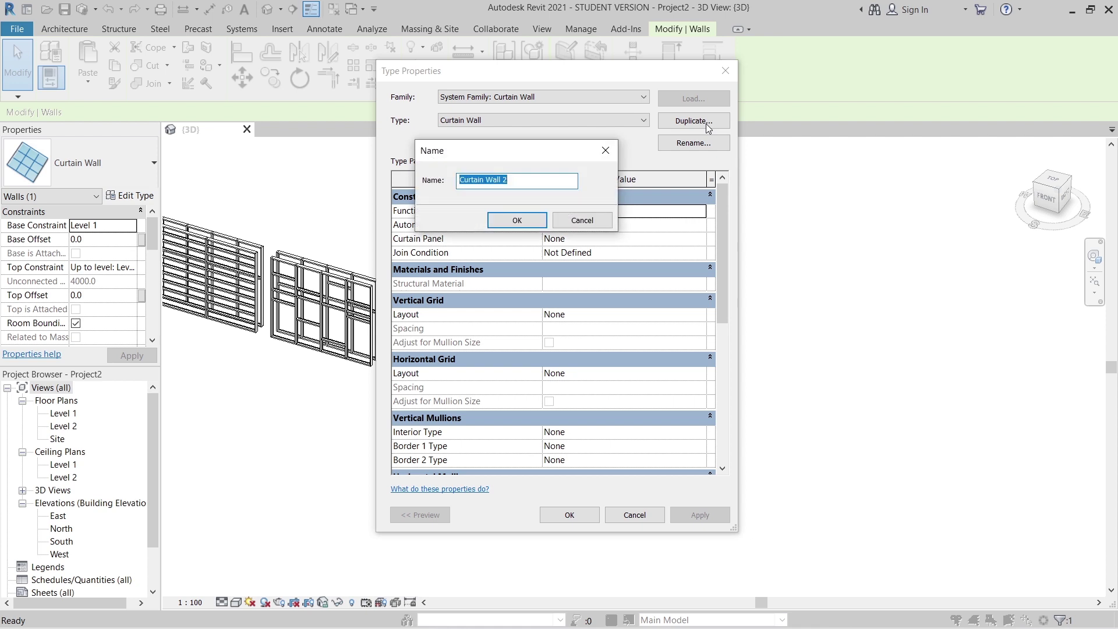
pyautogui.write('F6')
pyautogui.press('Return')
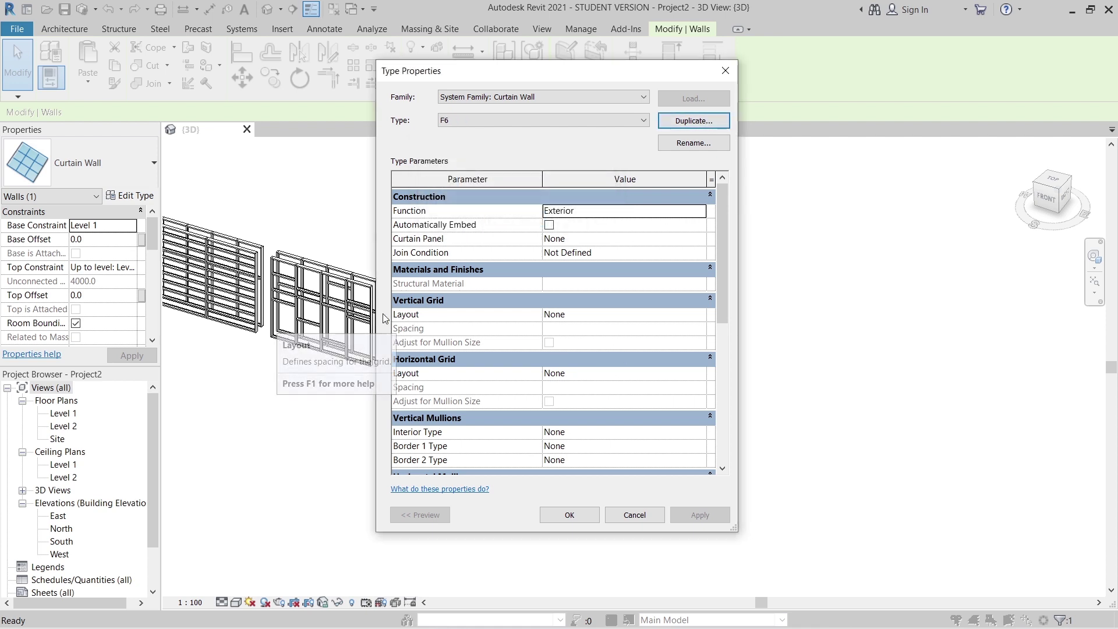
# - Set the F6 type's vertical grid layout to Fixed Distance with a spacing of 2000
pyautogui.click(697, 315)
pyautogui.click(699, 314)
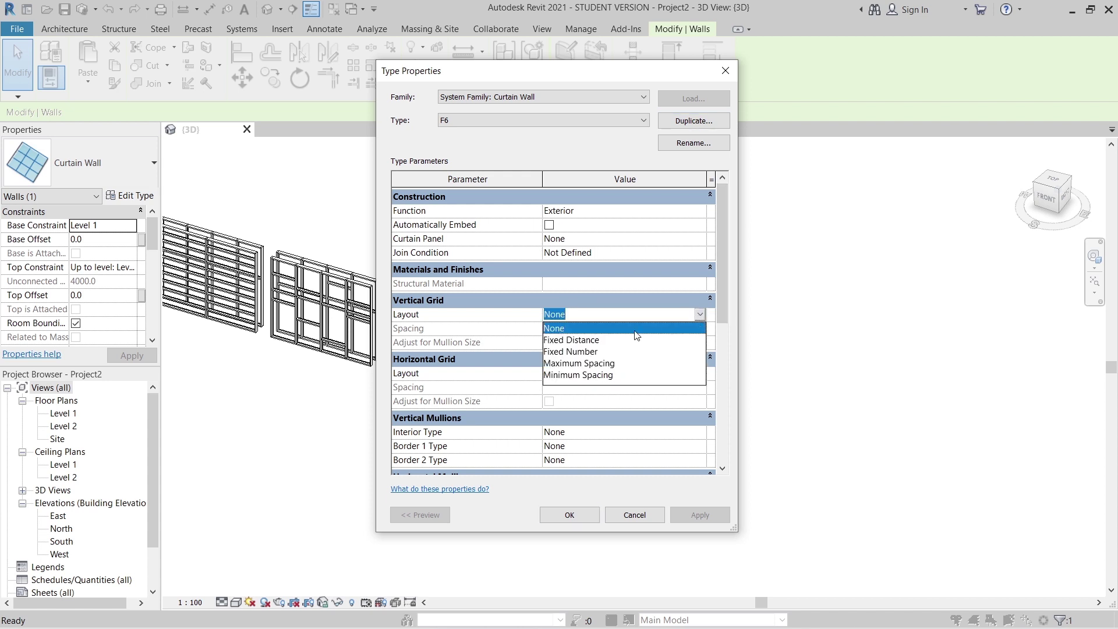
pyautogui.click(567, 341)
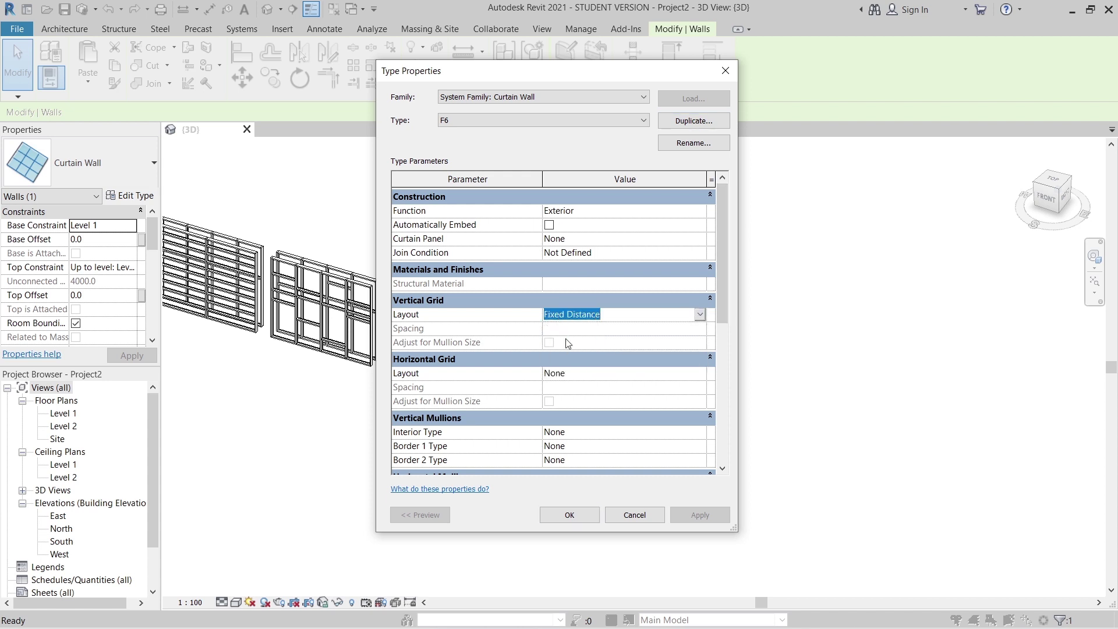
pyautogui.click(571, 329)
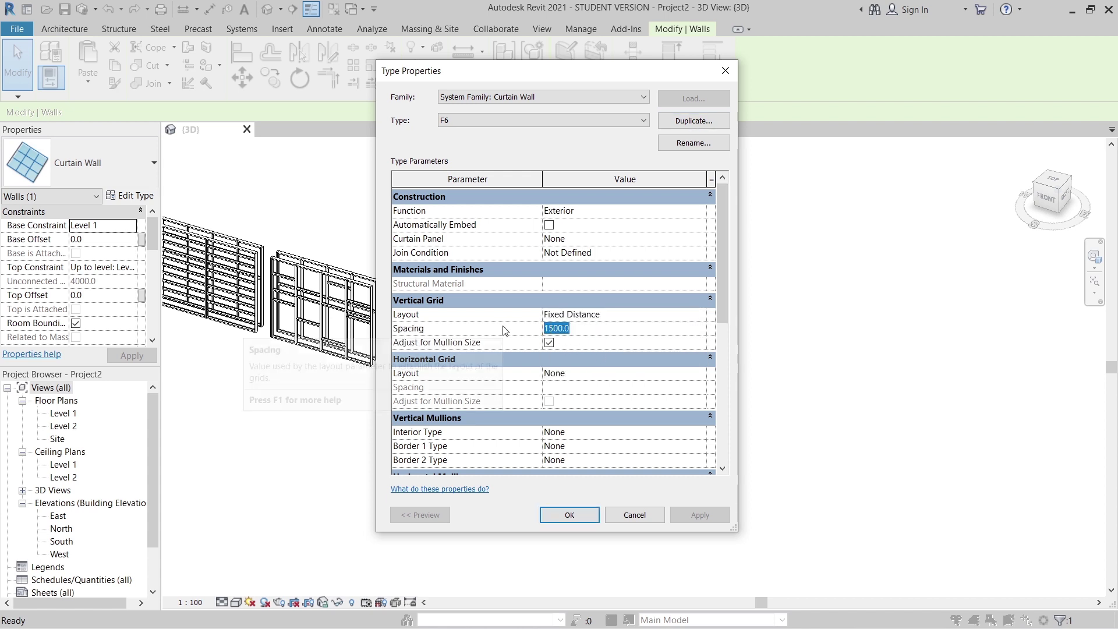
pyautogui.write('2000.0')
# - Give the F6 horizontal grid a Fixed Distance layout at 2000 spacing, set the vertical spacing to 1600, and accept the type settings
pyautogui.click(702, 373)
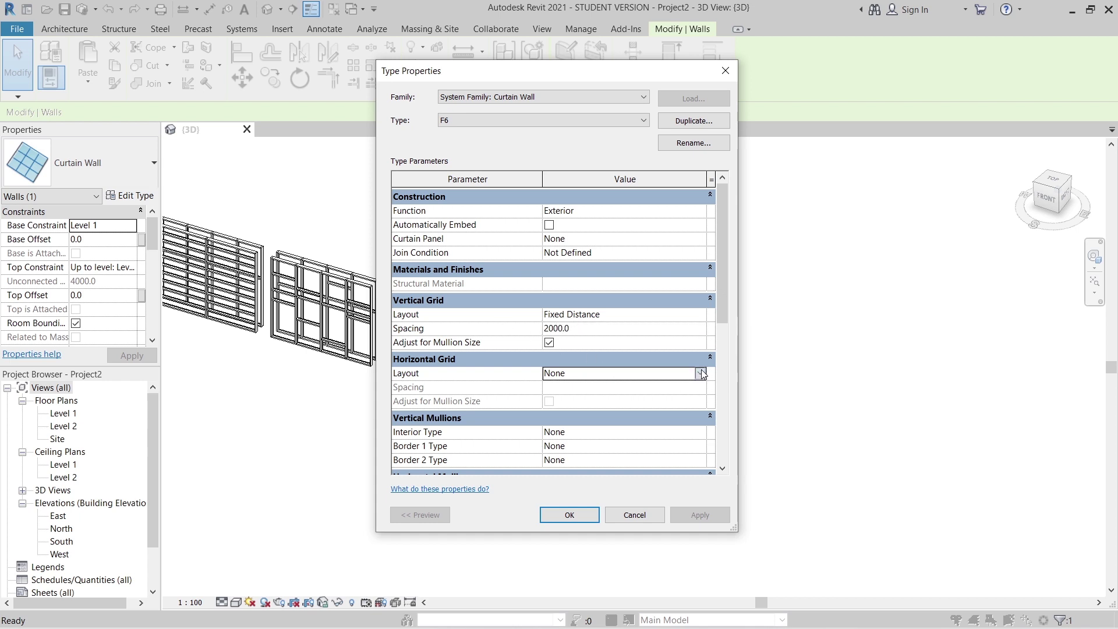
pyautogui.click(699, 373)
pyautogui.click(589, 408)
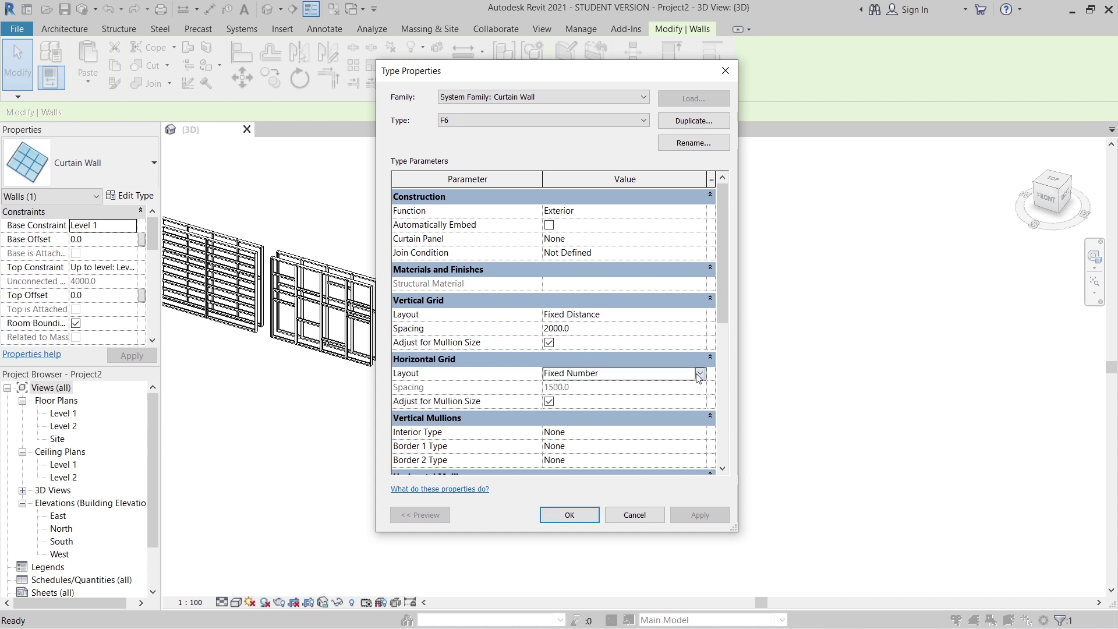
pyautogui.click(699, 373)
pyautogui.click(613, 398)
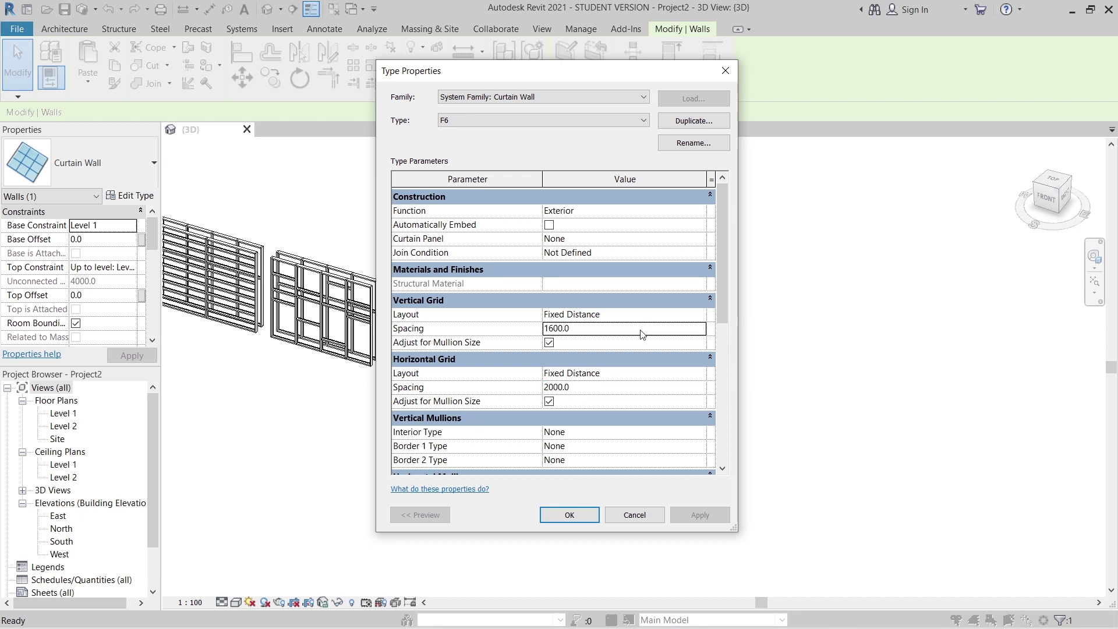
pyautogui.click(568, 516)
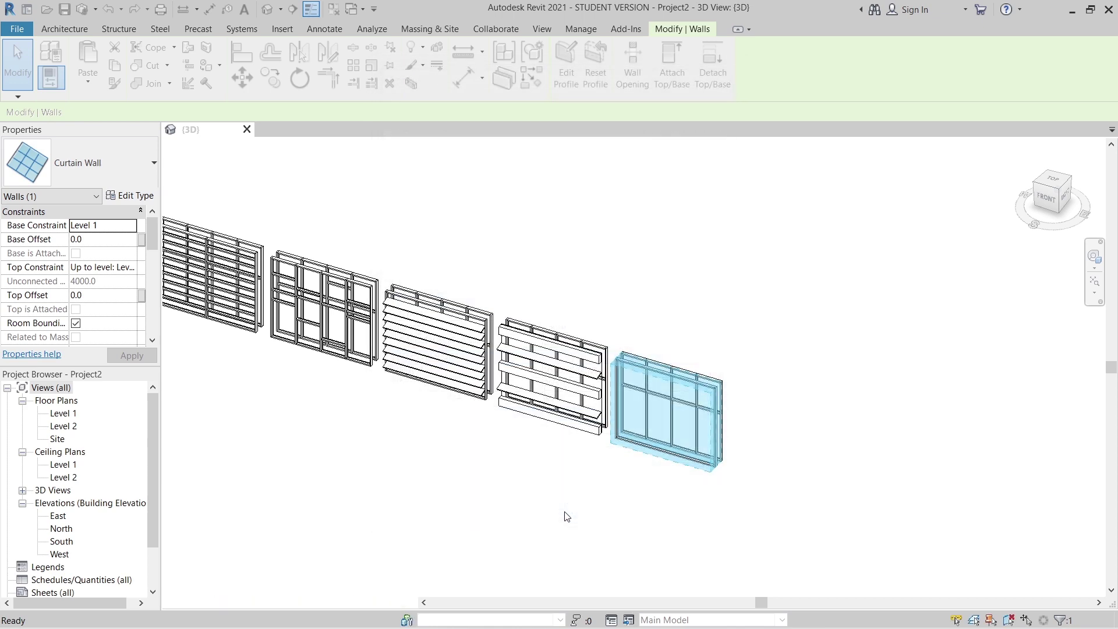
# - Start a new family from the English Metric Curtain Wall Panel template
pyautogui.scroll(2, 583, 501)
pyautogui.keyDown('shift'); pyautogui.moveTo(582, 501); pyautogui.dragTo(553, 464, button='middle'); pyautogui.keyUp('shift')
pyautogui.scroll(2, 553, 464)
pyautogui.scroll(-3, 552, 464)
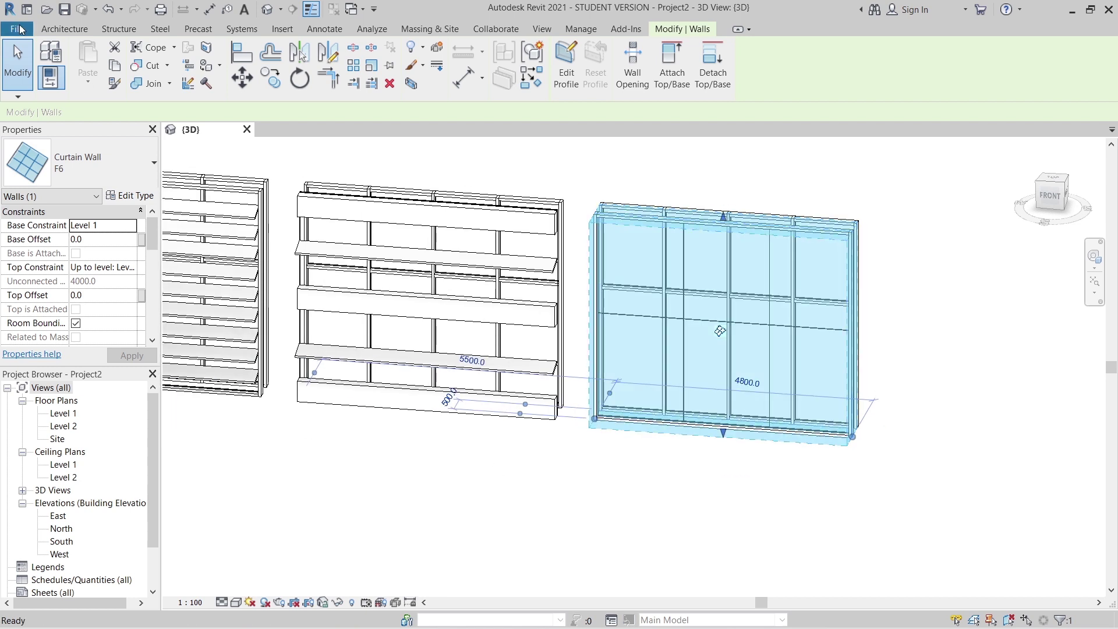
pyautogui.click(20, 30)
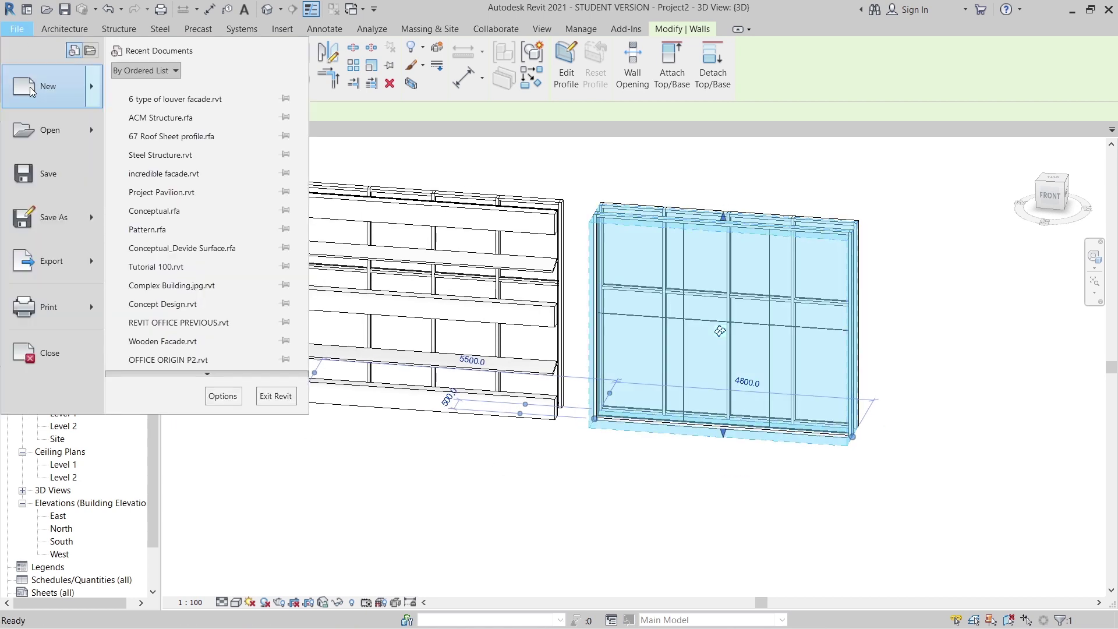
pyautogui.press('Escape')
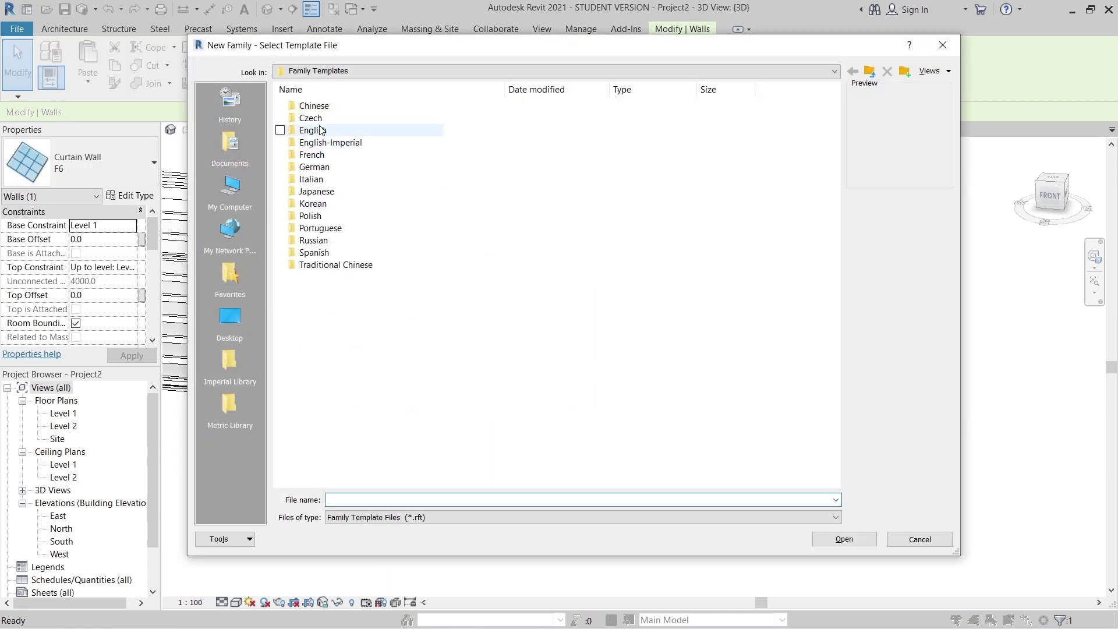
pyautogui.doubleClick(314, 130)
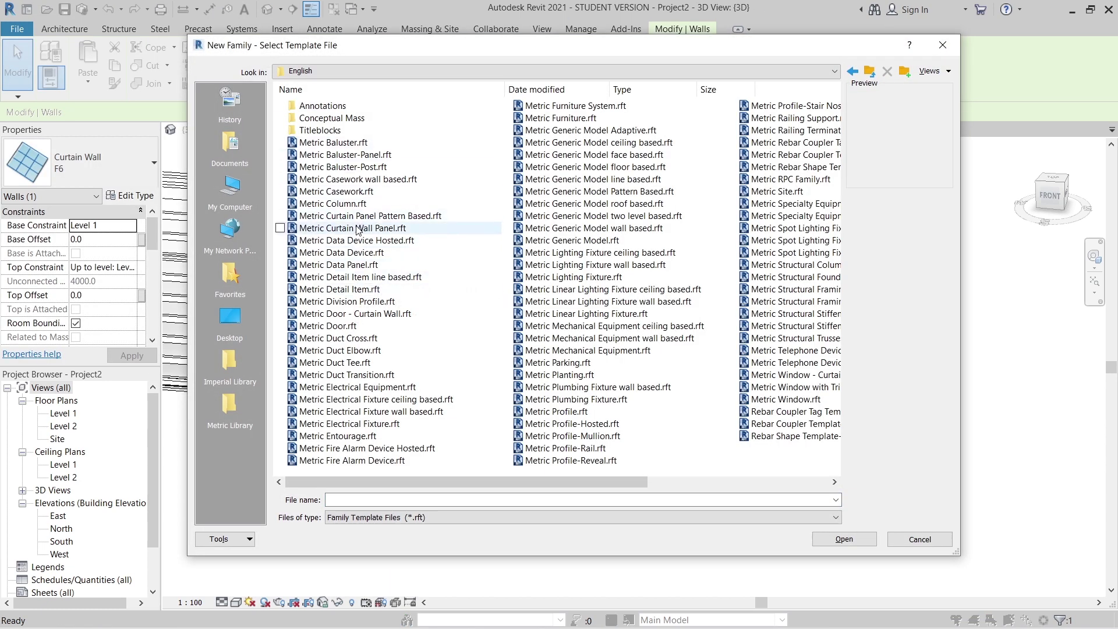
pyautogui.doubleClick(358, 229)
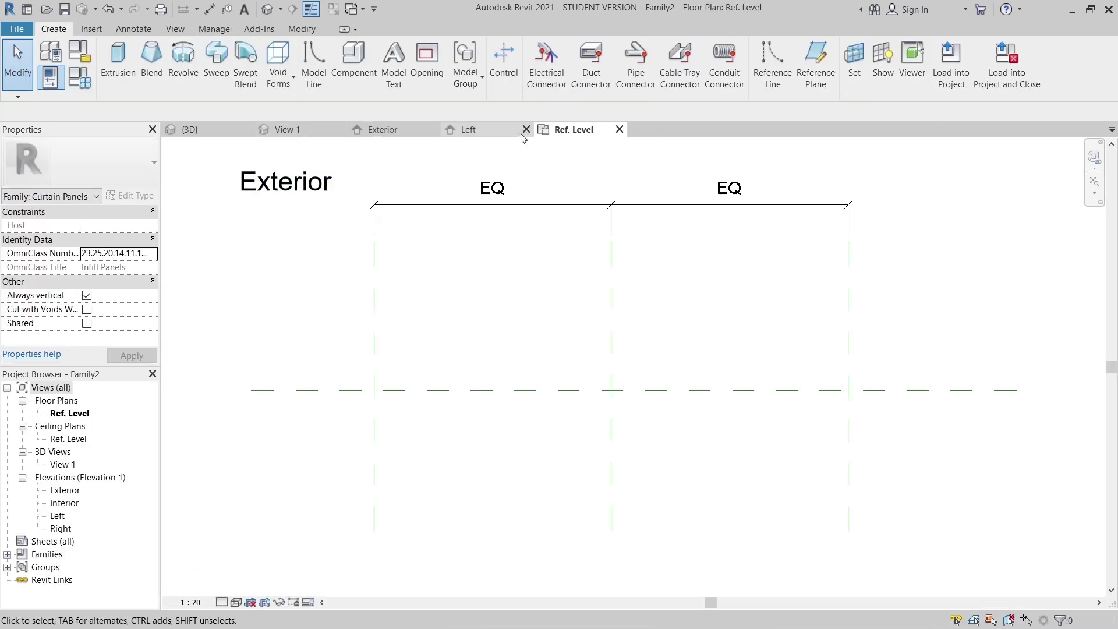
# - Close the family's Ref. Level and Left views, and place the Top reference plane 2 m above the Ref. Level in the Exterior elevation
pyautogui.click(619, 129)
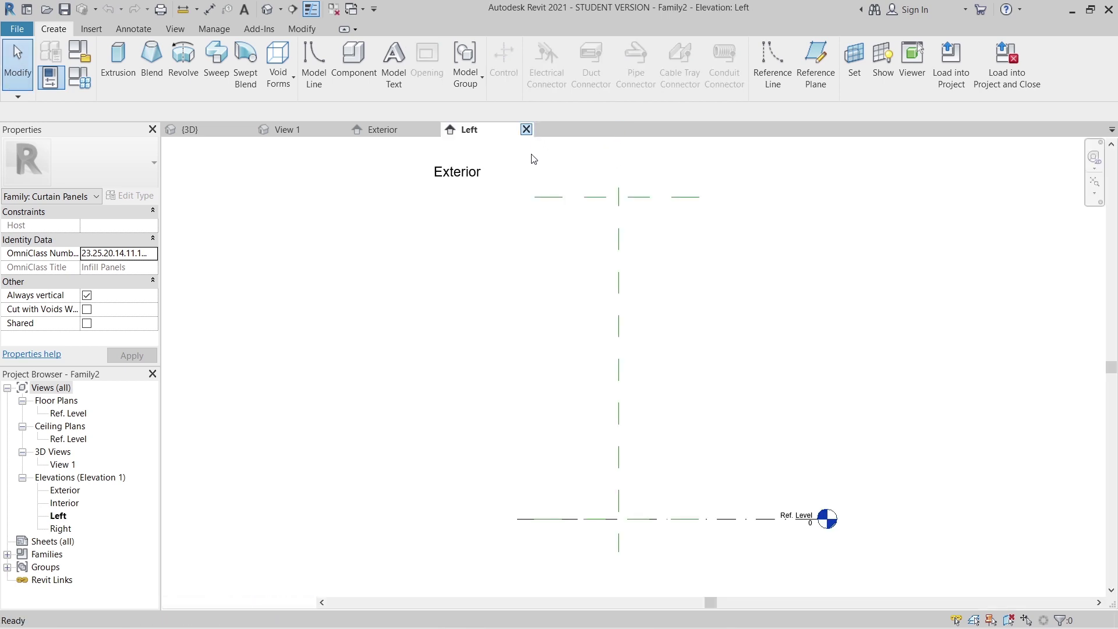
pyautogui.click(526, 129)
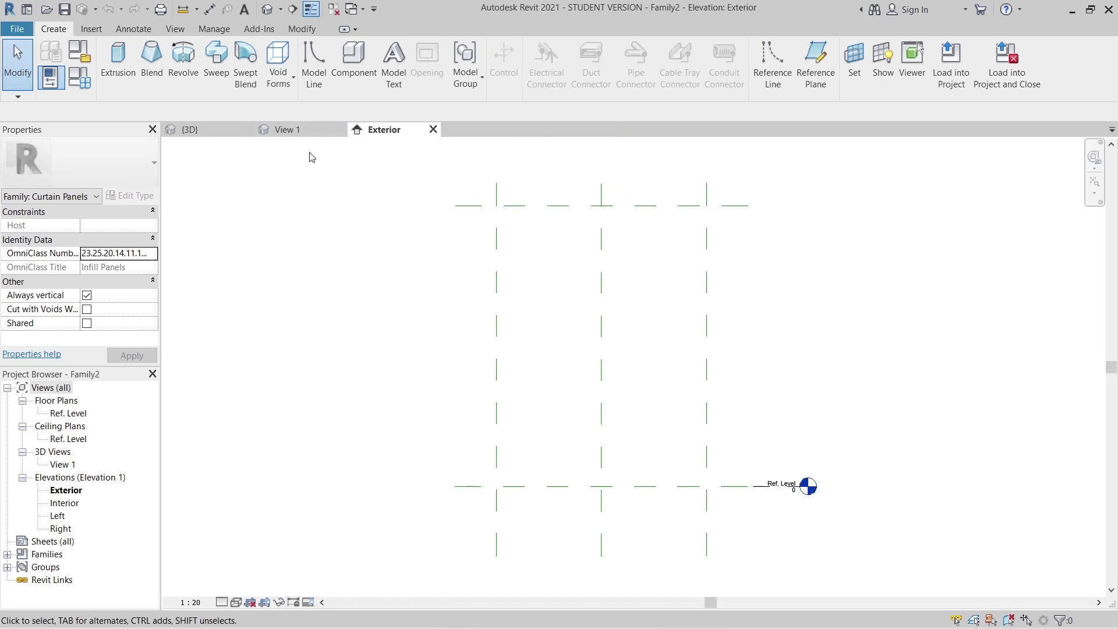
pyautogui.click(728, 207)
pyautogui.click(682, 347)
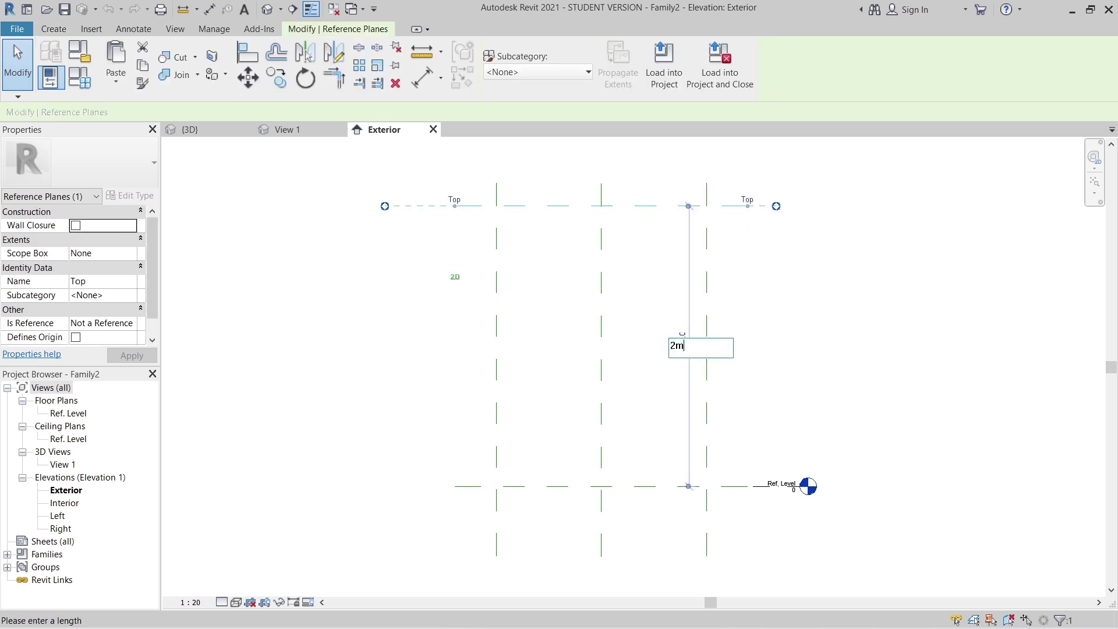
pyautogui.write('2m')
pyautogui.press('Return')
pyautogui.press('Escape')
# - Set the Left reference plane's distance from the centre plane to 800
pyautogui.click(704, 299)
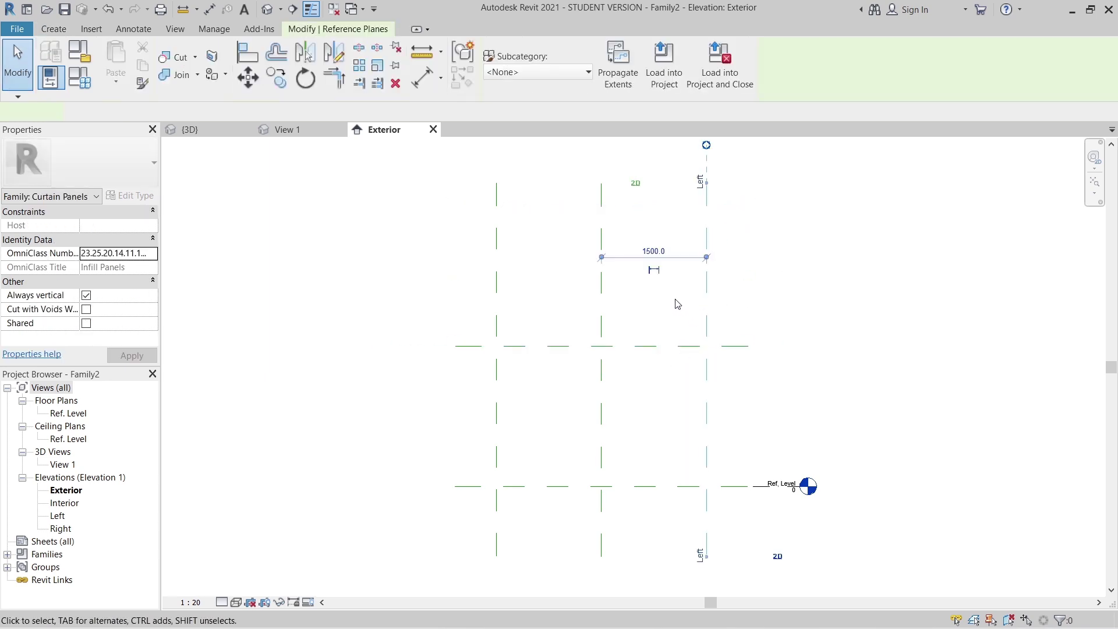
pyautogui.click(661, 254)
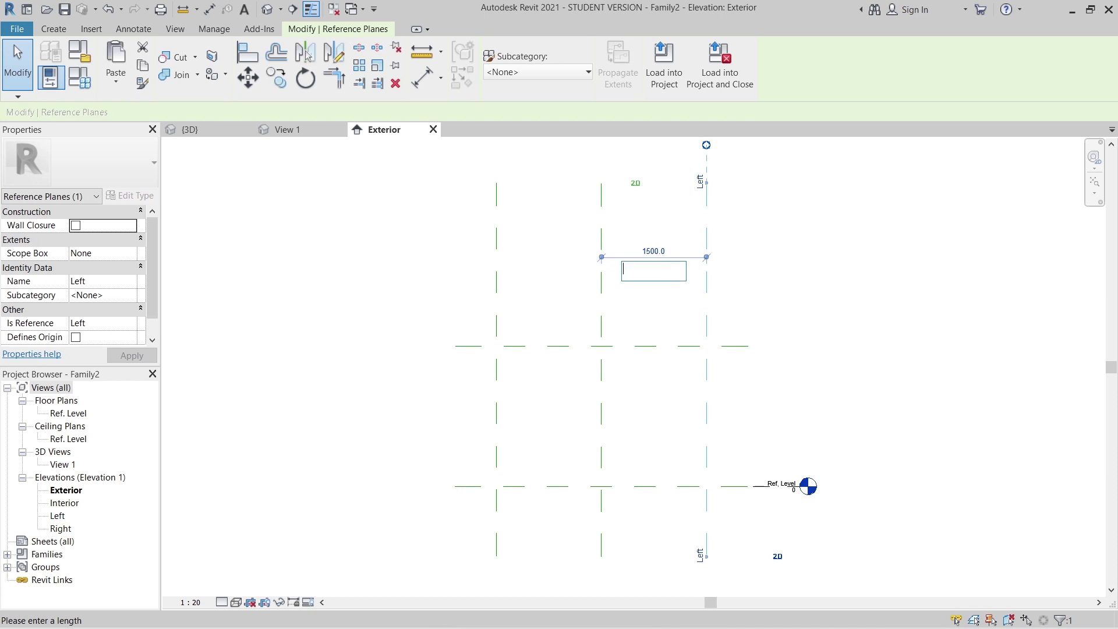
pyautogui.write('800')
pyautogui.press('Return')
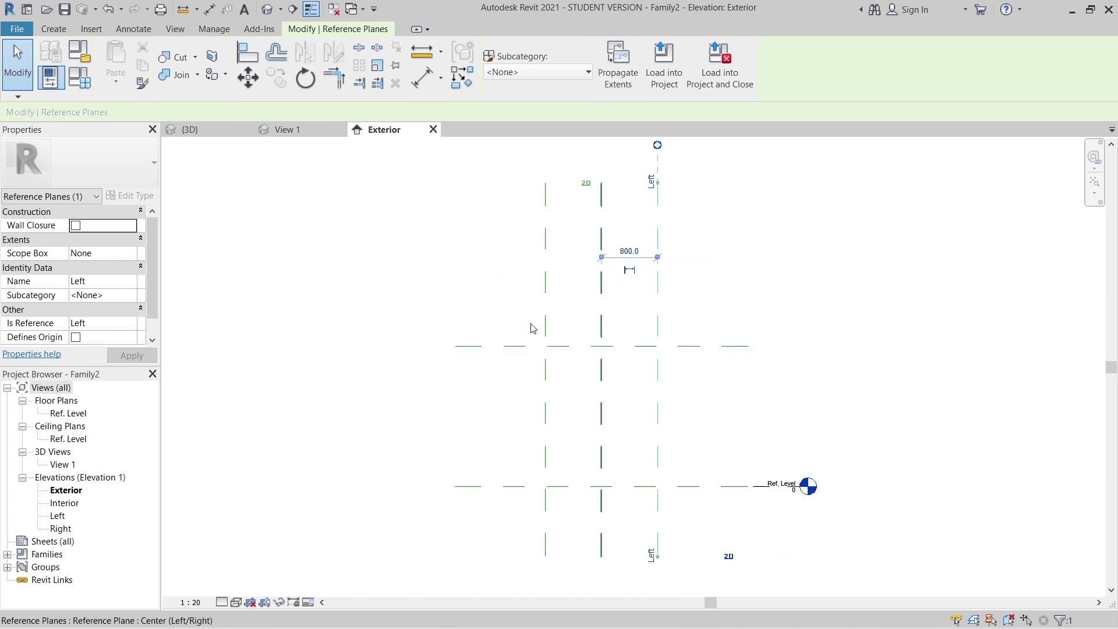
pyautogui.click(309, 285)
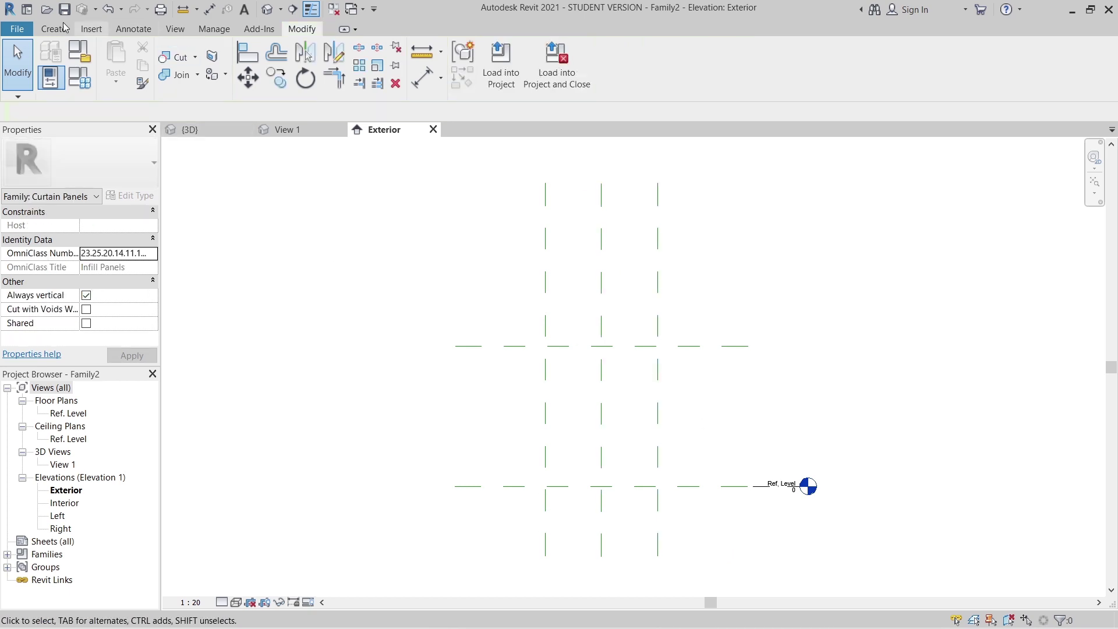
# - Begin an extrusion with a 1600 by 2000 rectangle between the outer reference planes and lock its edges to them
pyautogui.click(68, 29)
pyautogui.click(118, 62)
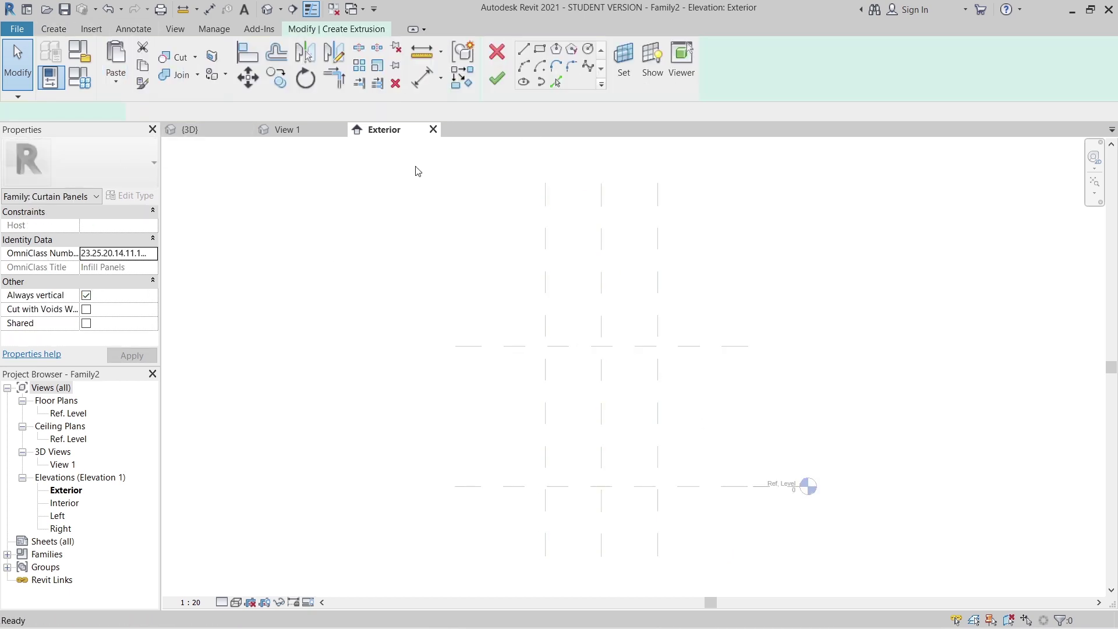
pyautogui.click(541, 50)
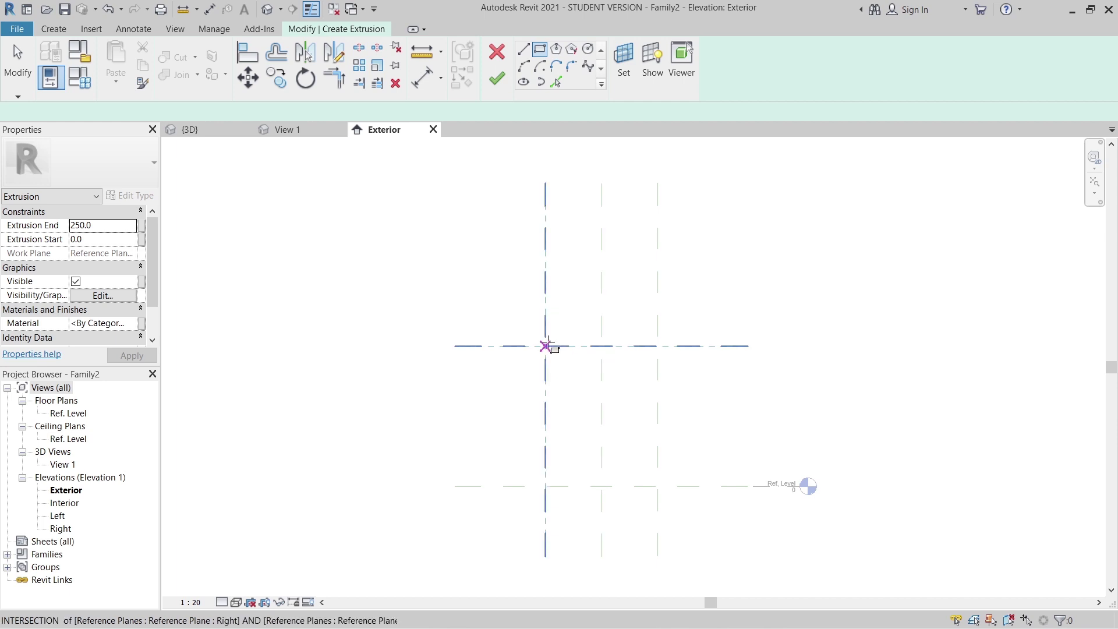
pyautogui.click(546, 346)
pyautogui.click(658, 485)
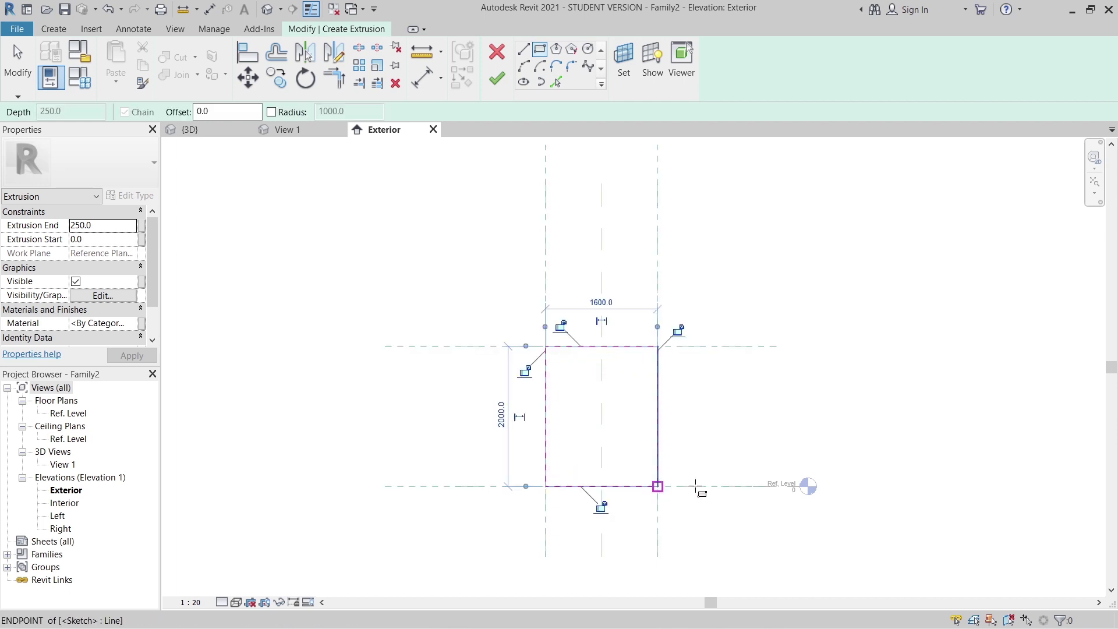
pyautogui.click(525, 371)
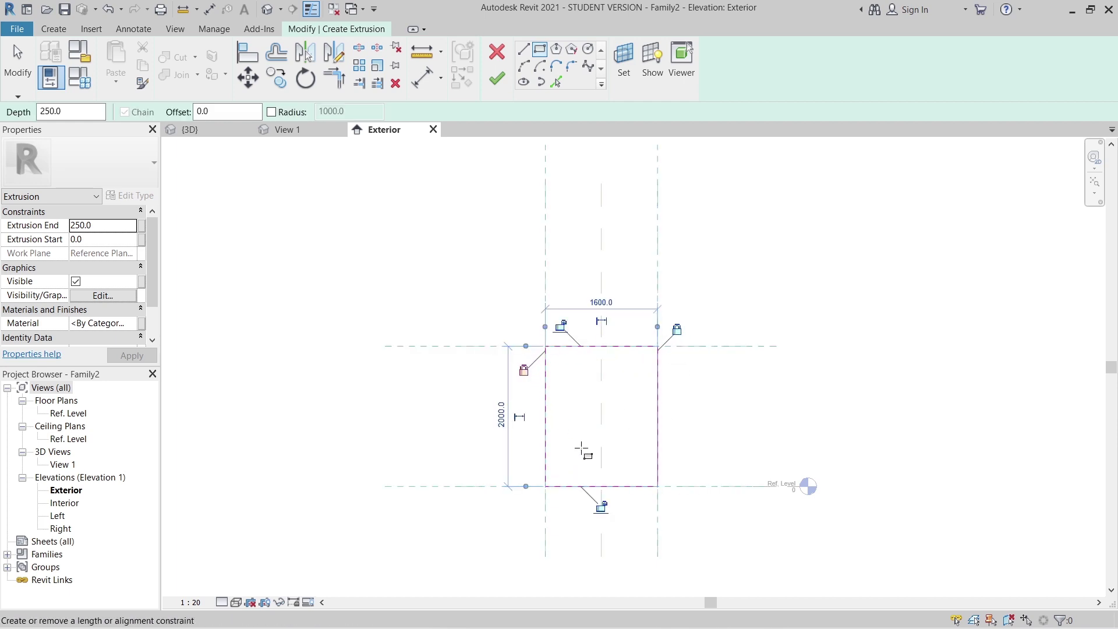
pyautogui.click(601, 506)
# - Set the extrusion end to 20, associate its material with a new family parameter named Material, and finish the panel
pyautogui.click(98, 230)
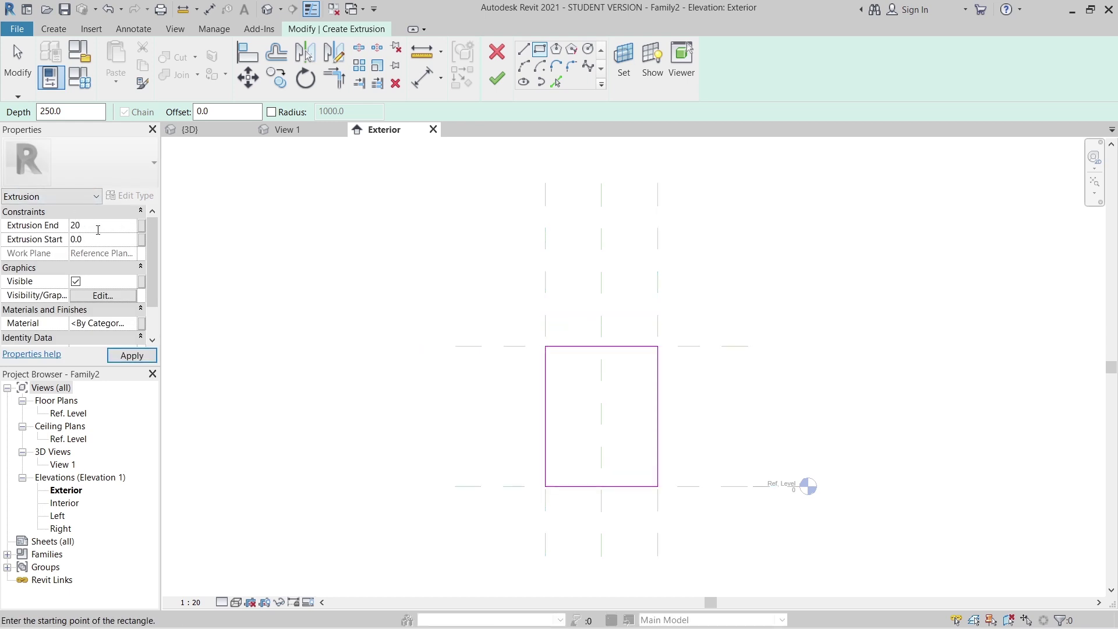
pyautogui.click(141, 323)
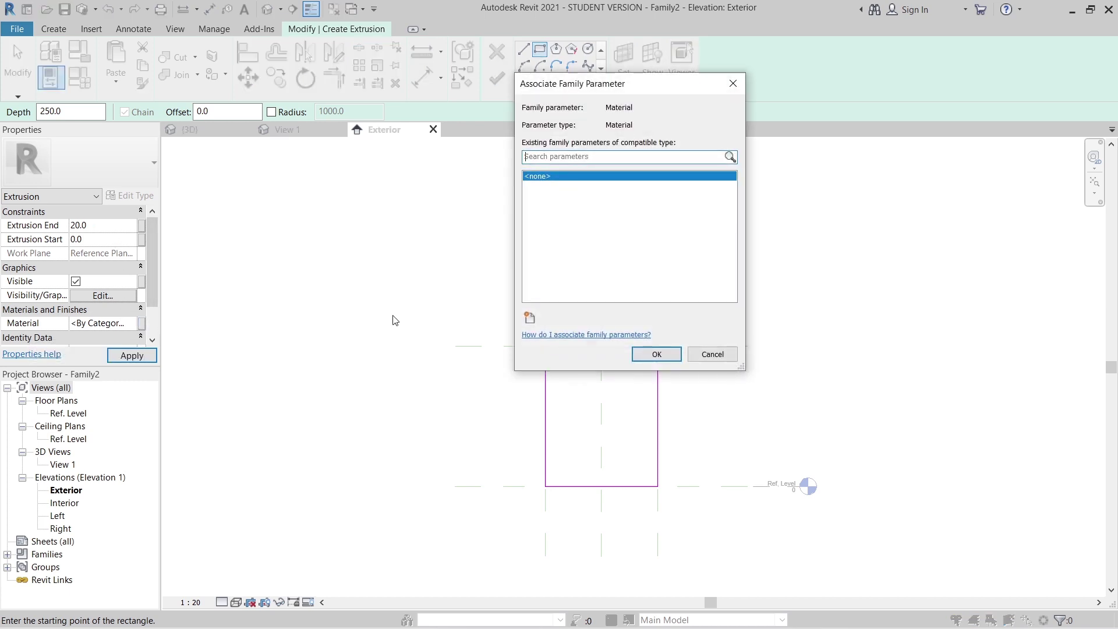
pyautogui.click(526, 320)
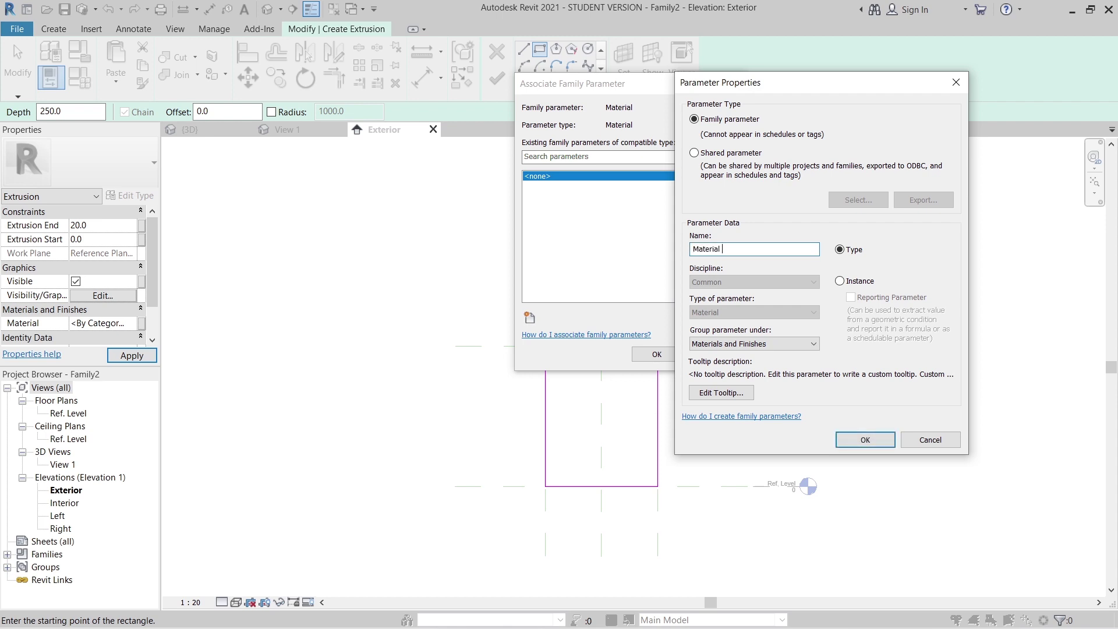
pyautogui.press('Return')
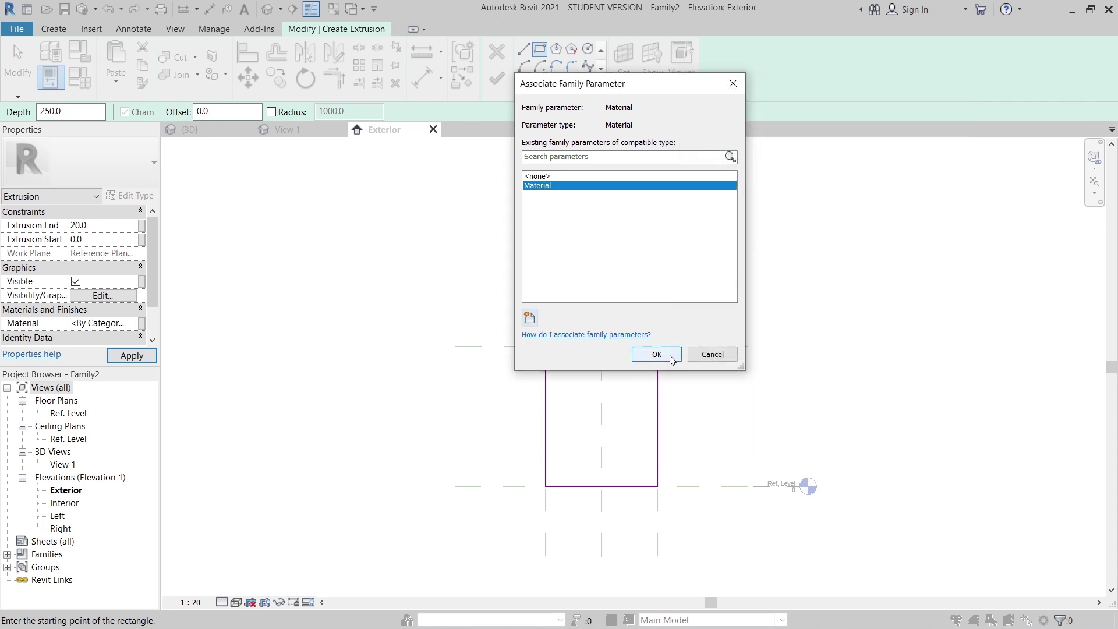
pyautogui.click(651, 354)
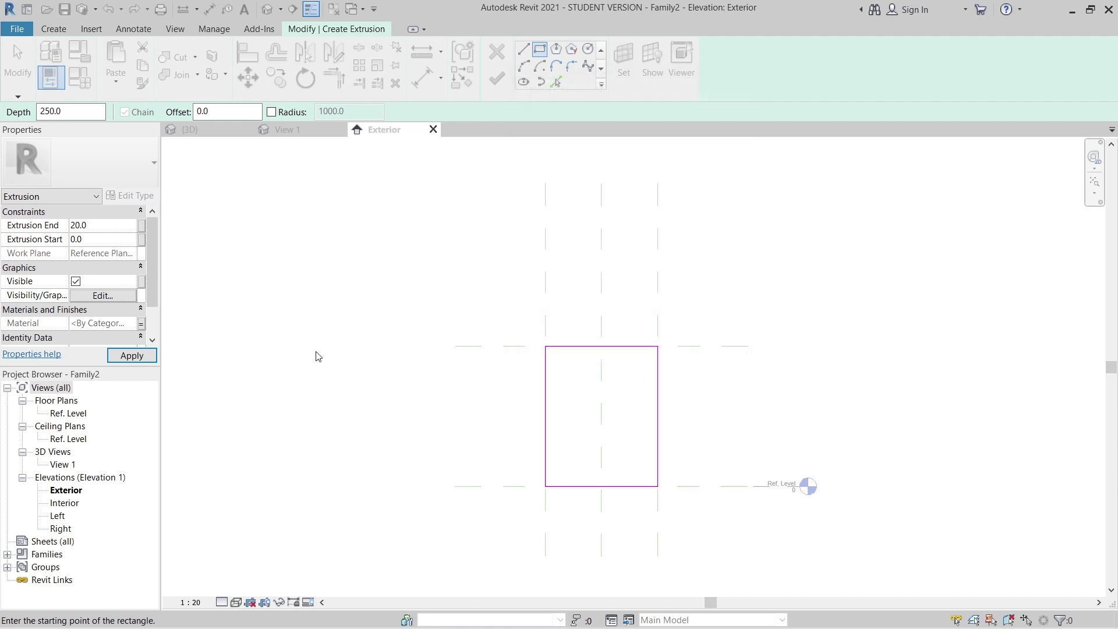
pyautogui.click(138, 355)
pyautogui.click(497, 79)
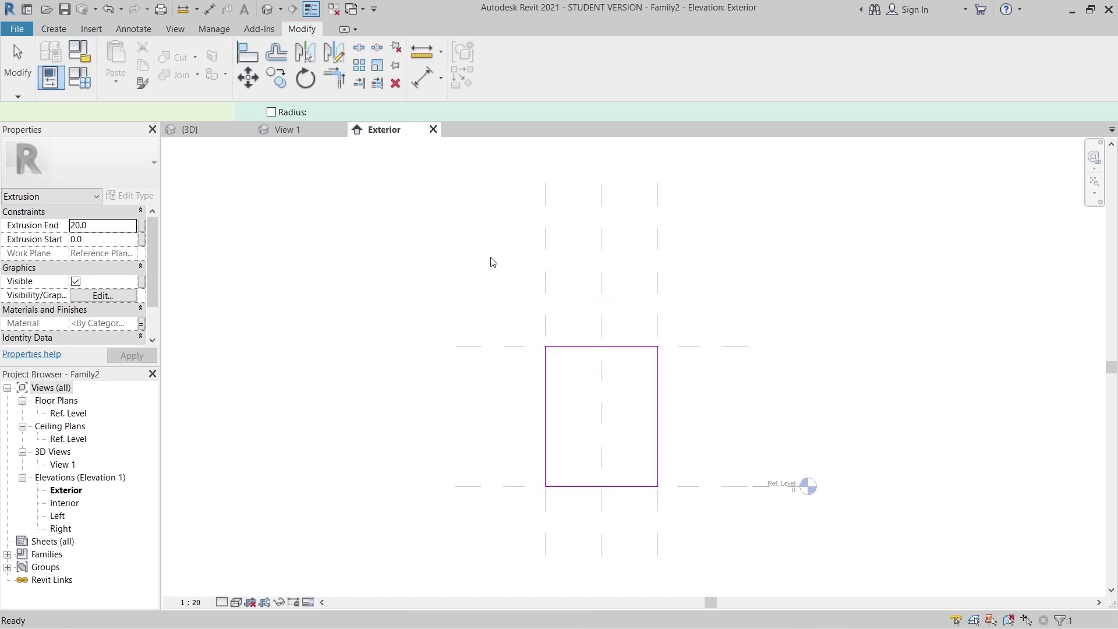
# - Begin a second extrusion with a small rectangle about 100 by 120 inside the panel's upper-left corner
pyautogui.click(54, 29)
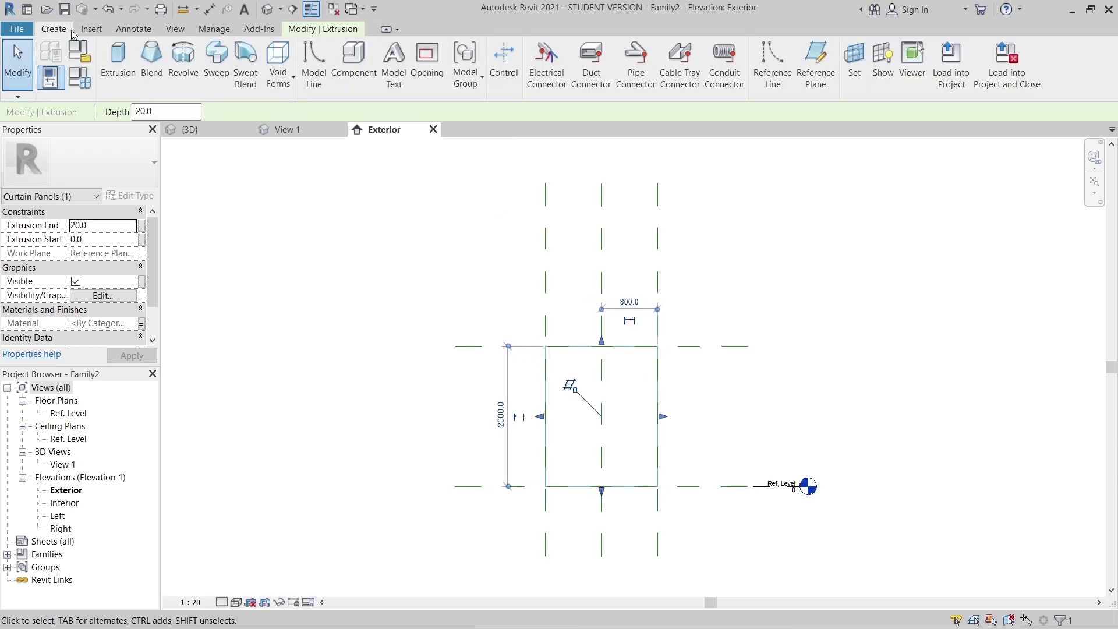
pyautogui.click(116, 64)
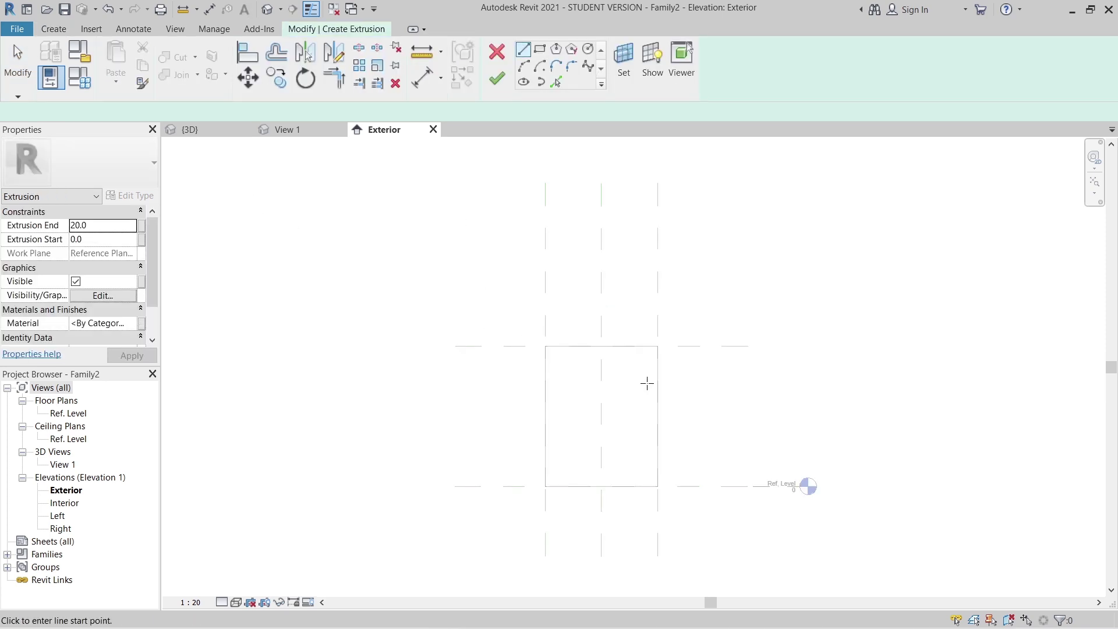
pyautogui.scroll(2, 646, 383)
pyautogui.click(539, 51)
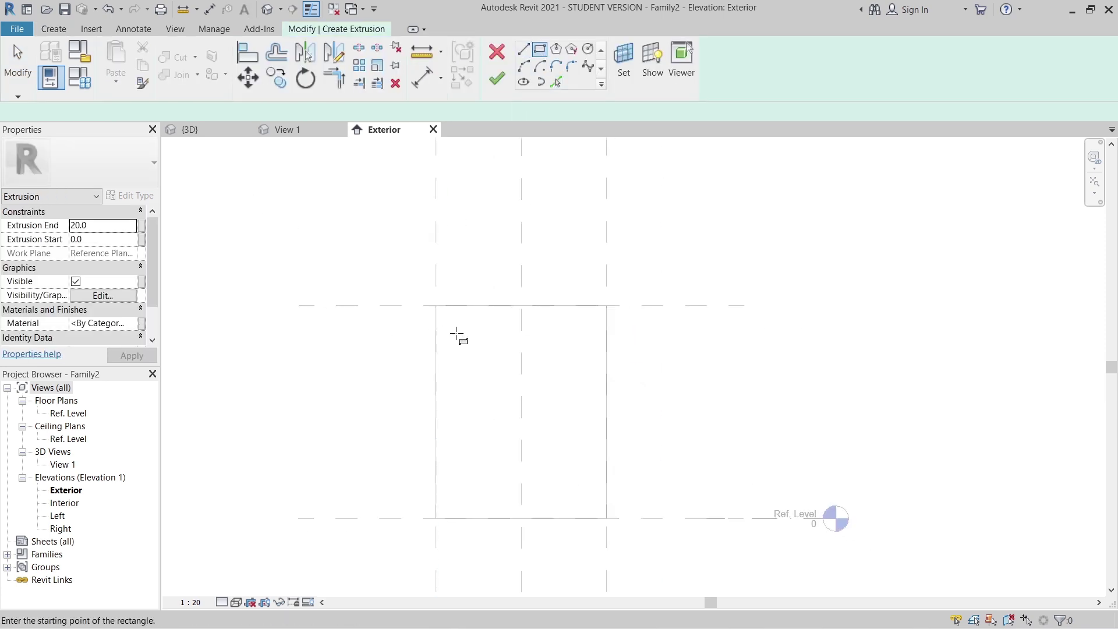
pyautogui.scroll(4, 457, 332)
pyautogui.click(449, 293)
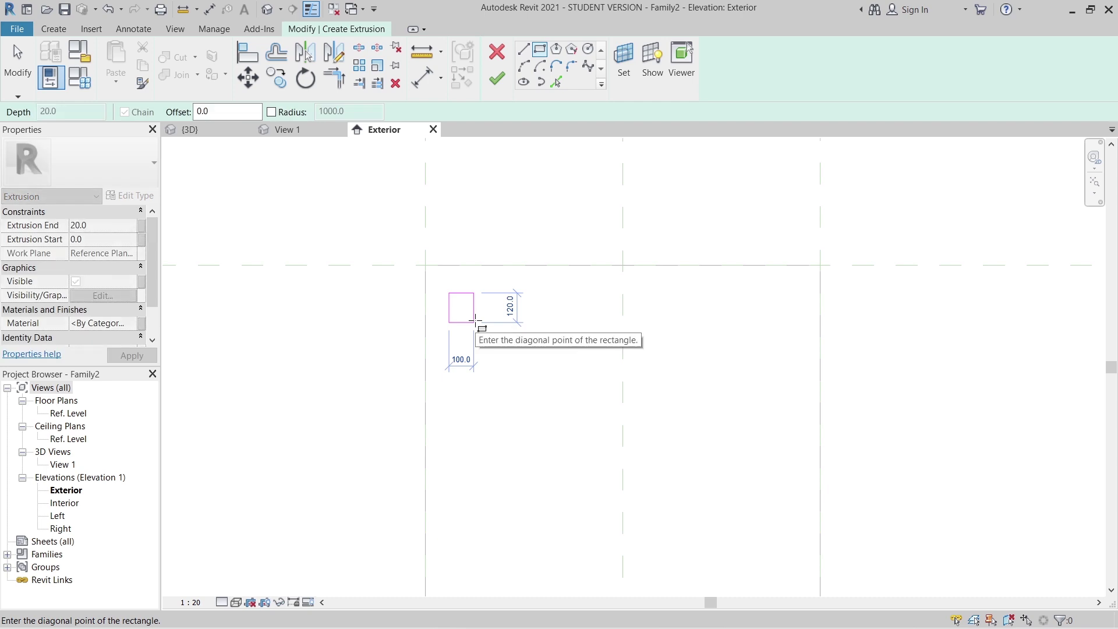
pyautogui.click(474, 322)
# - Set both the width and height of the small corner rectangle to 75
pyautogui.click(461, 250)
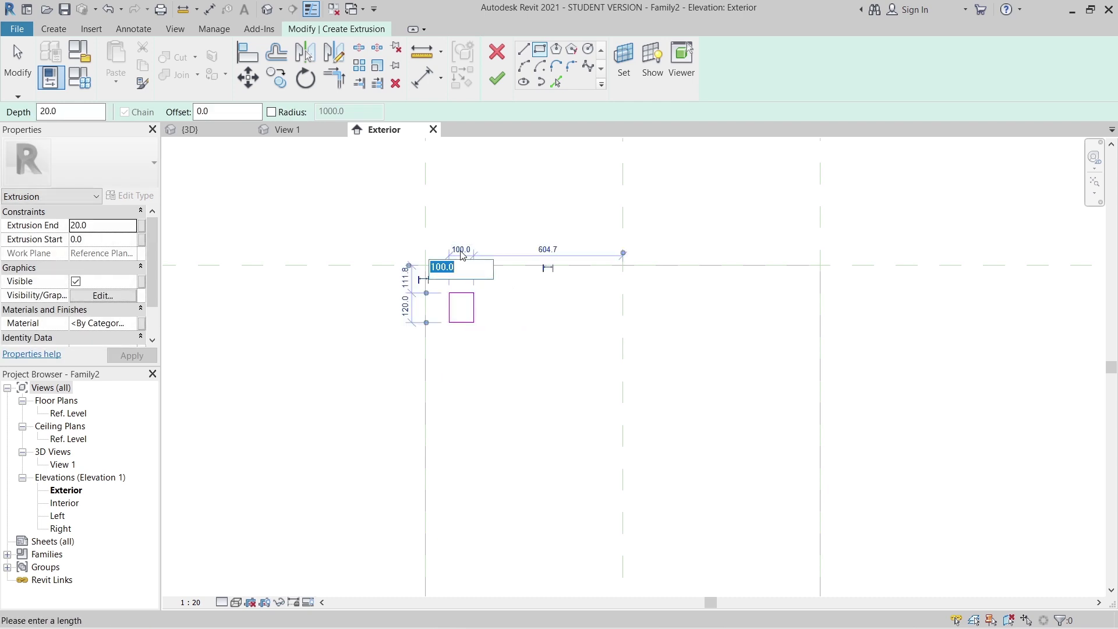
pyautogui.press('Return')
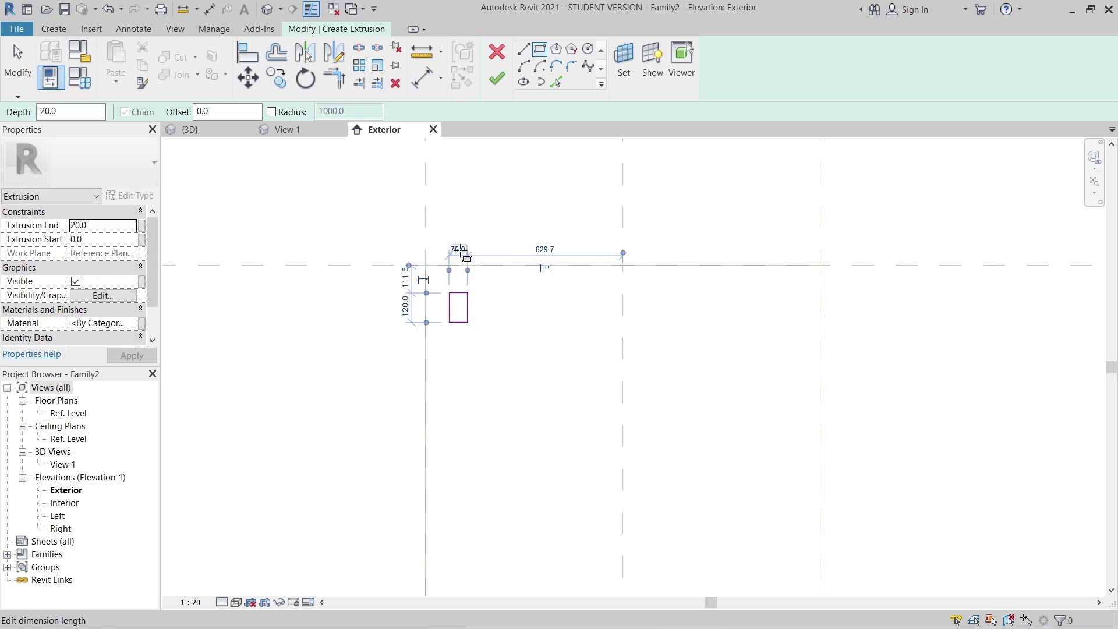
pyautogui.click(406, 306)
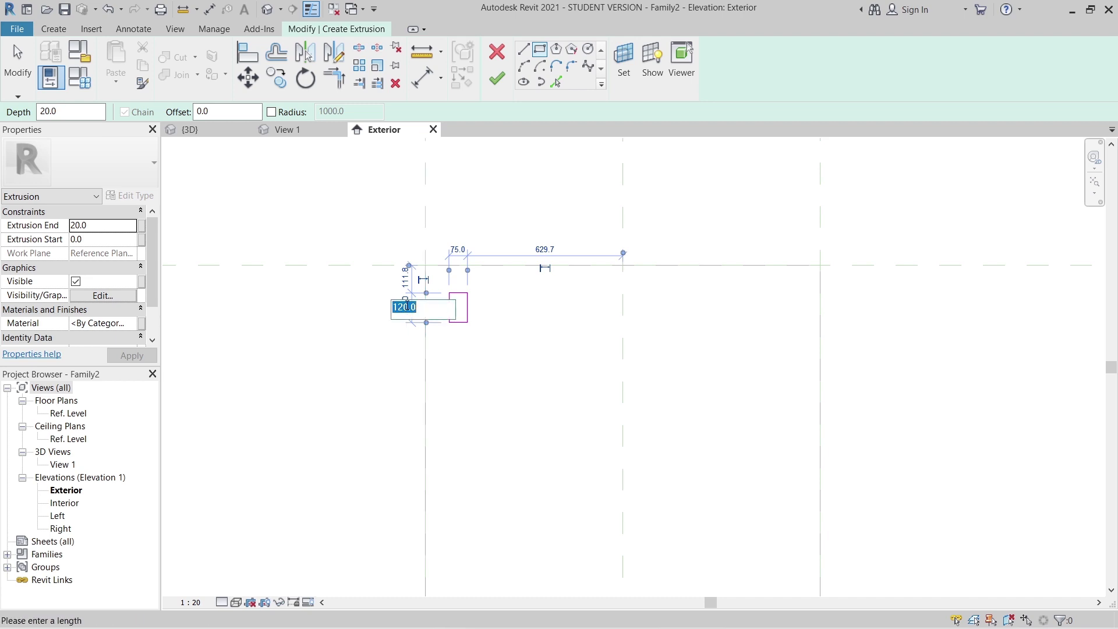
pyautogui.write('75')
pyautogui.press('Return')
pyautogui.press('Escape')
pyautogui.press('Escape')
# - Mirror the 75 square about the vertical centre plane to the panel's opposite upper corner
pyautogui.moveTo(407, 310)
pyautogui.mouseDown(button='middle')
pyautogui.moveTo(424, 291)
pyautogui.moveTo(519, 355)
pyautogui.mouseUp(button='middle')
pyautogui.scroll(-1, 507, 343)
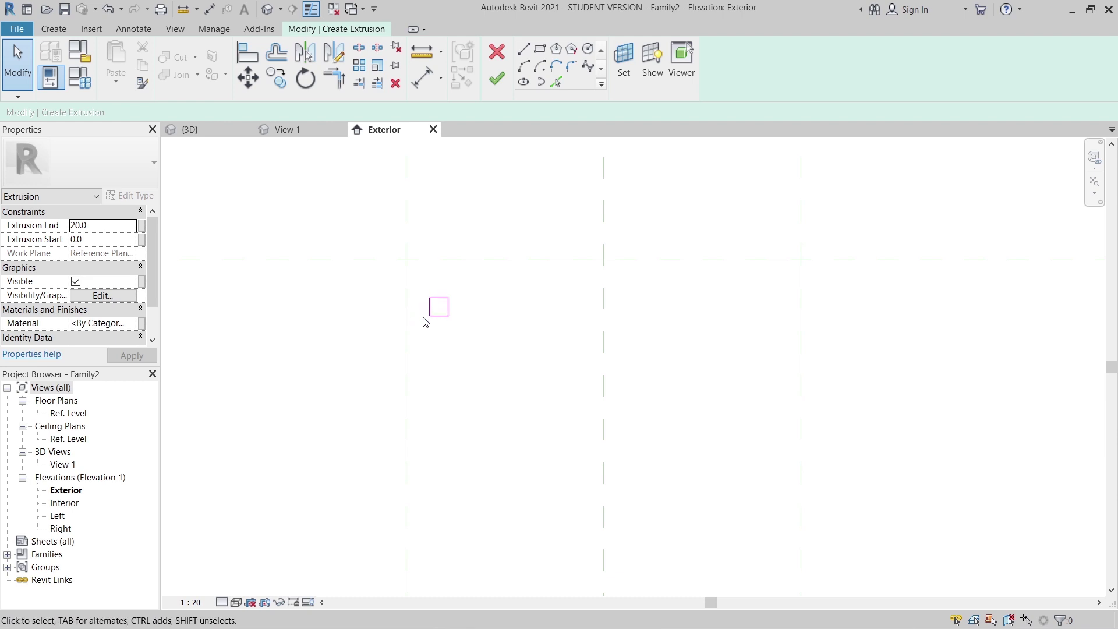
pyautogui.moveTo(464, 283); pyautogui.dragTo(412, 327)
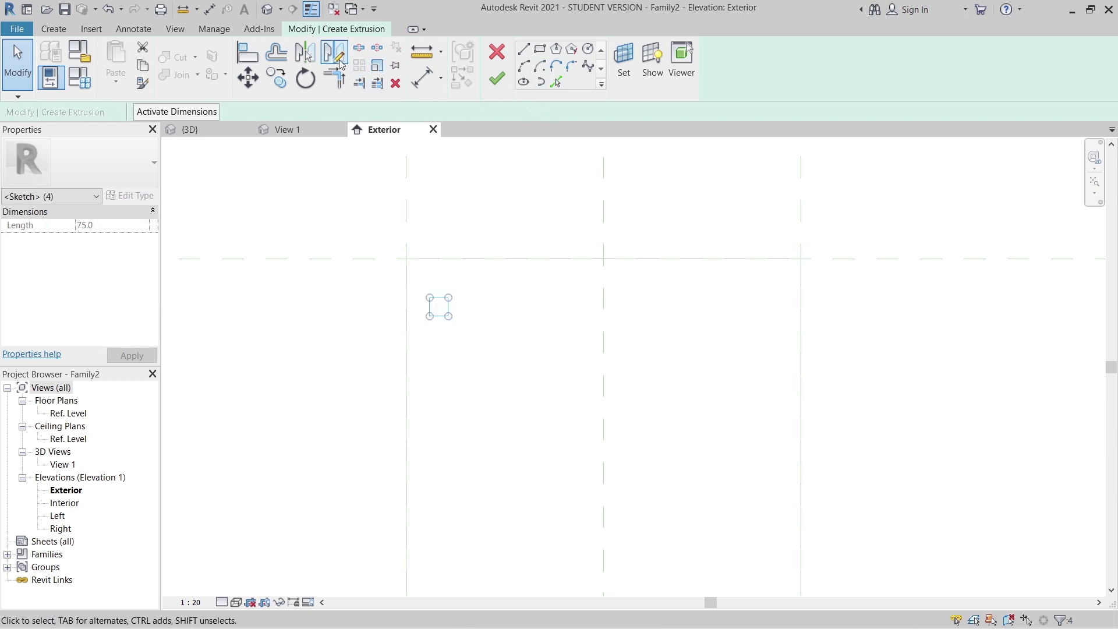
pyautogui.click(308, 56)
pyautogui.click(606, 347)
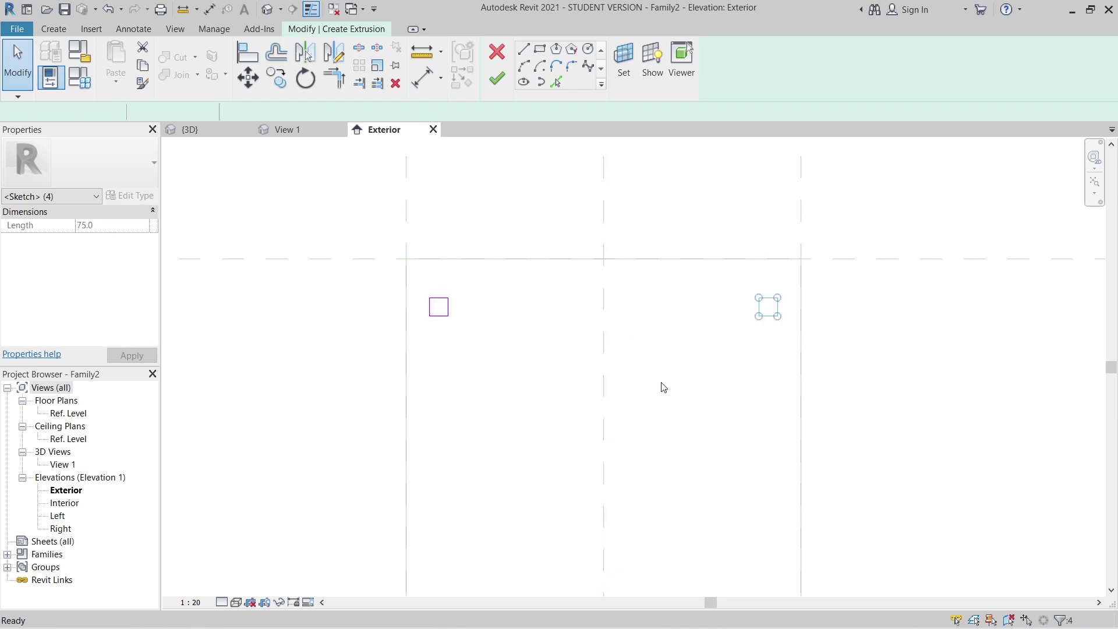
pyautogui.click(462, 278)
# - Mirror both upper squares about a horizontal axis drawn from the midpoint of the panel's side edge
pyautogui.moveTo(379, 250); pyautogui.dragTo(871, 382)
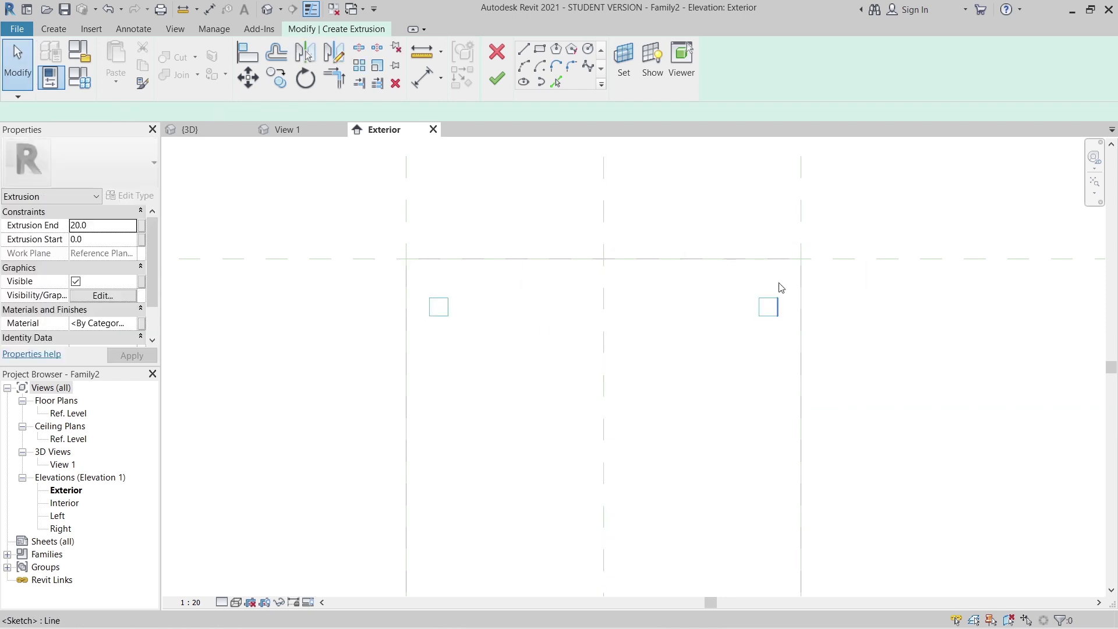
pyautogui.press('d')
pyautogui.press('m')
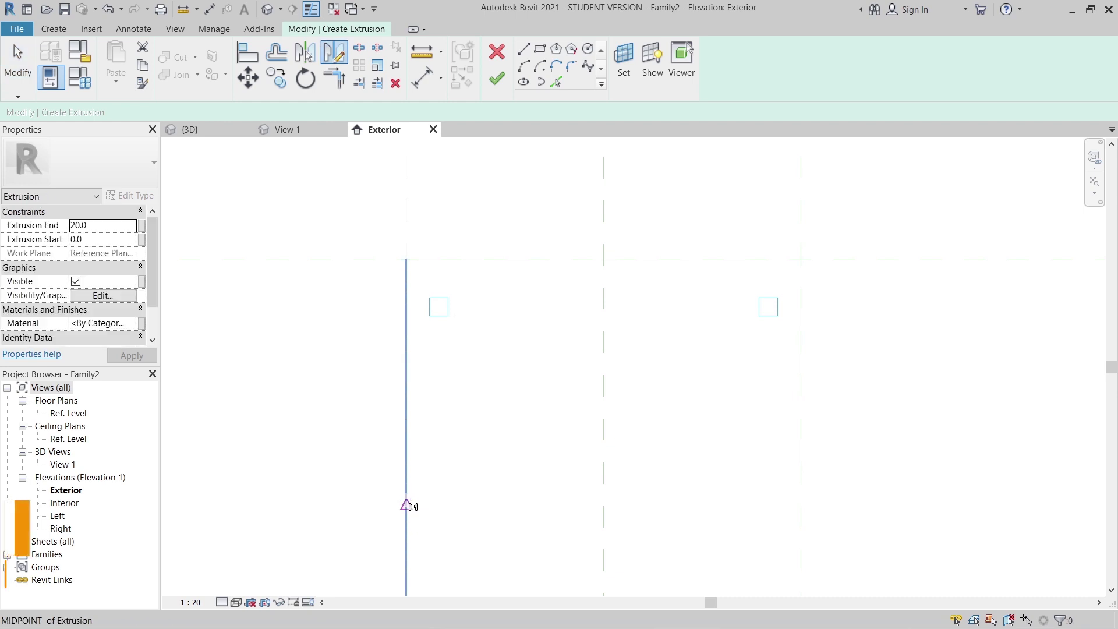
pyautogui.click(407, 506)
pyautogui.click(698, 505)
pyautogui.scroll(-3, 327, 497)
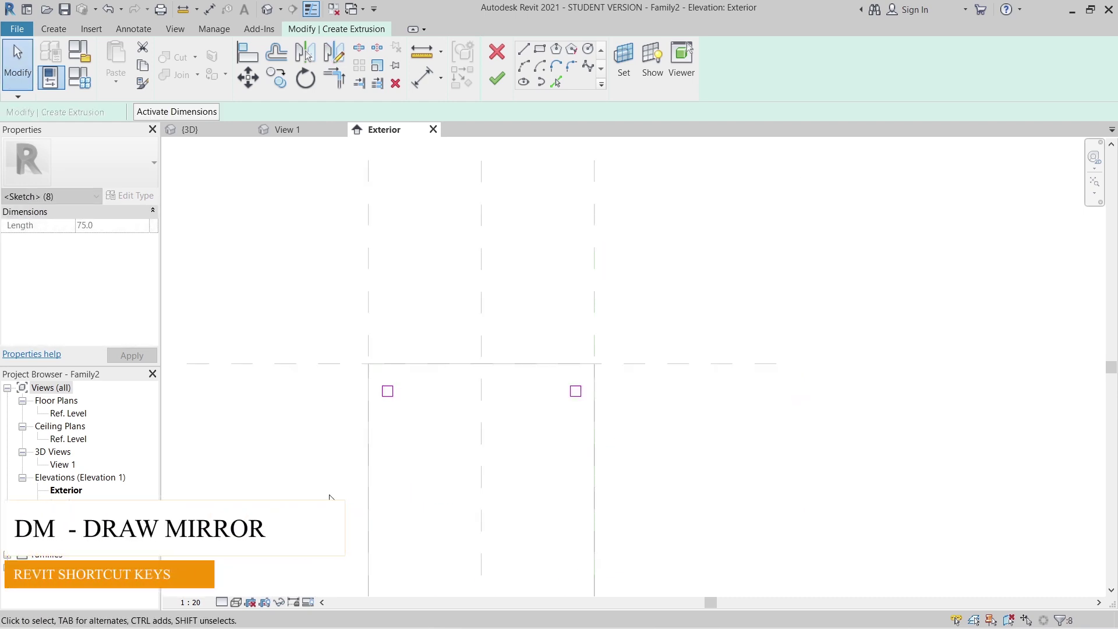
# - Set the extrusion end of the four corner squares to 400
pyautogui.moveTo(332, 499); pyautogui.dragTo(340, 385, button='middle')
pyautogui.click(194, 260)
pyautogui.click(112, 225)
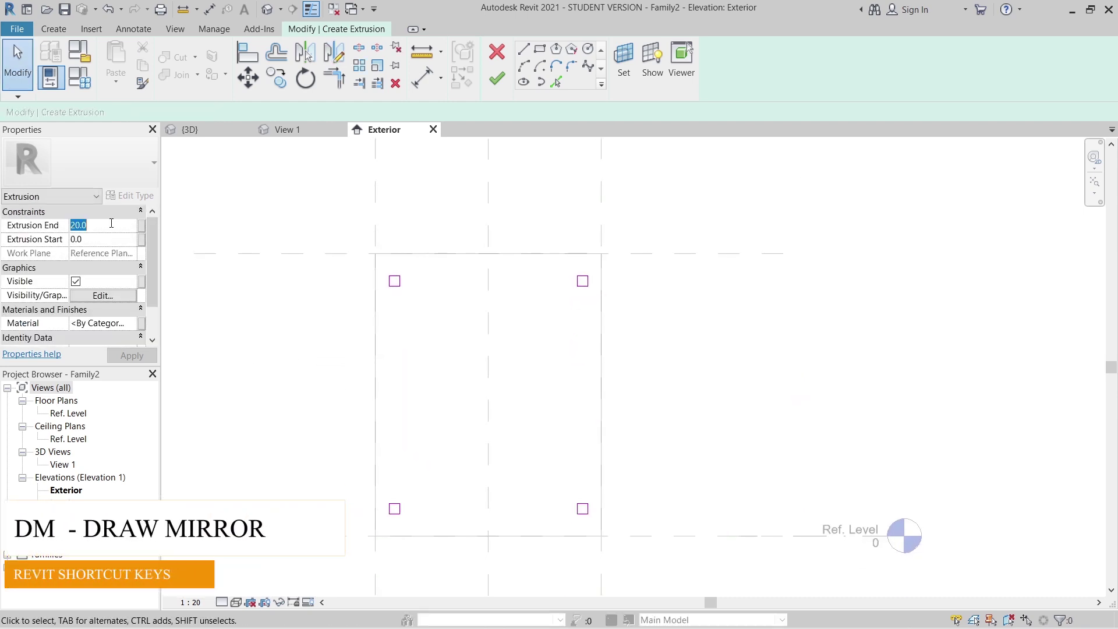
pyautogui.write('40')
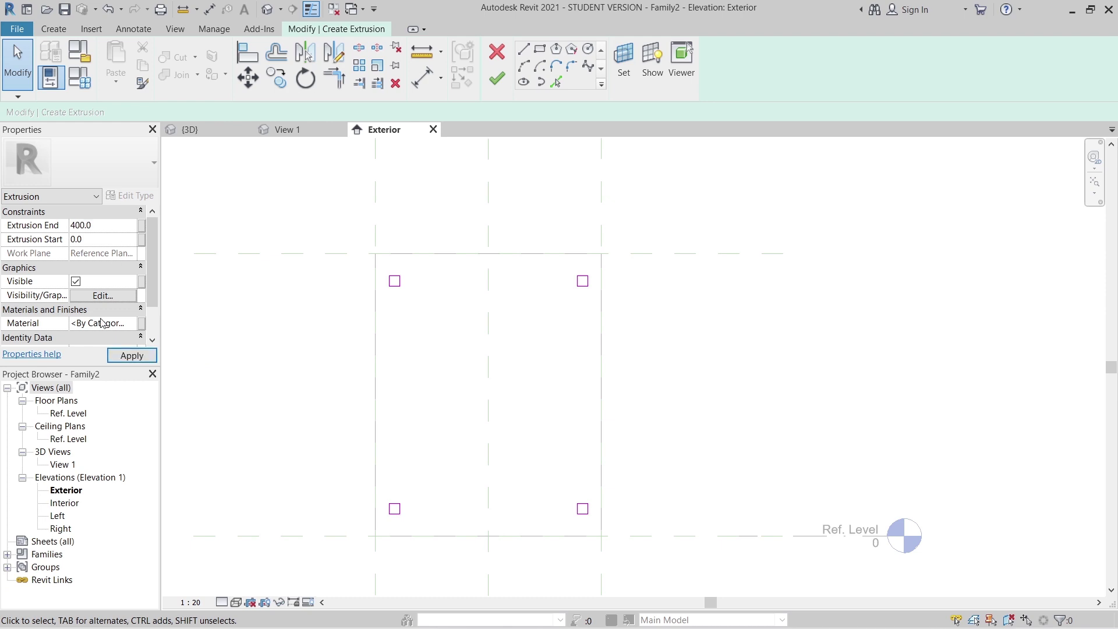
# - Associate the extrusion's material with a new type parameter named HHS and finish the extrusion sketch
pyautogui.click(141, 323)
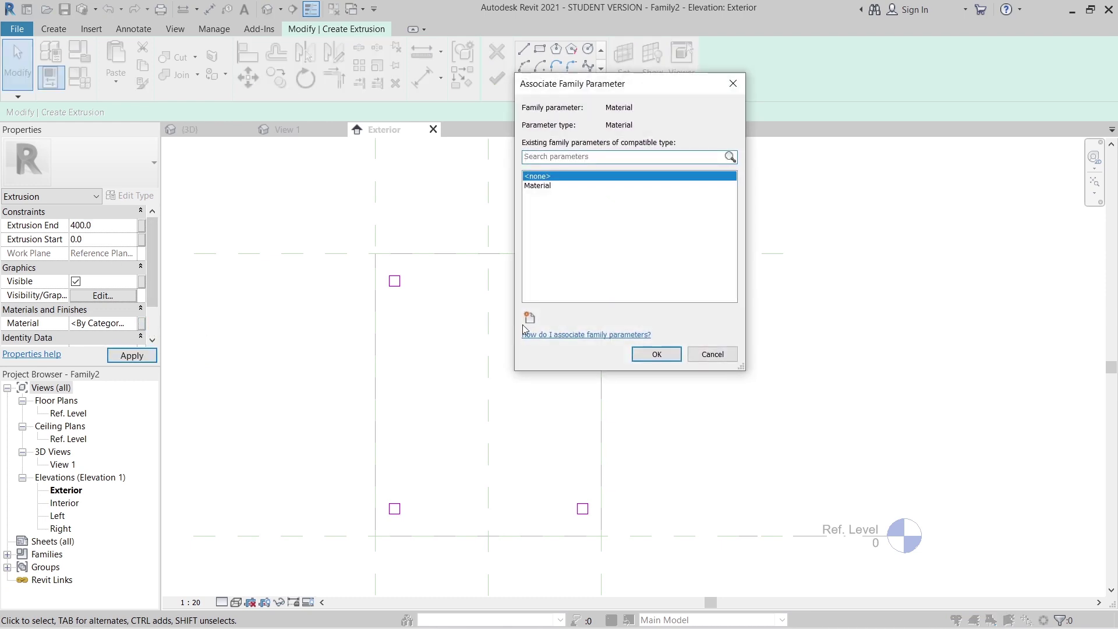
pyautogui.click(530, 318)
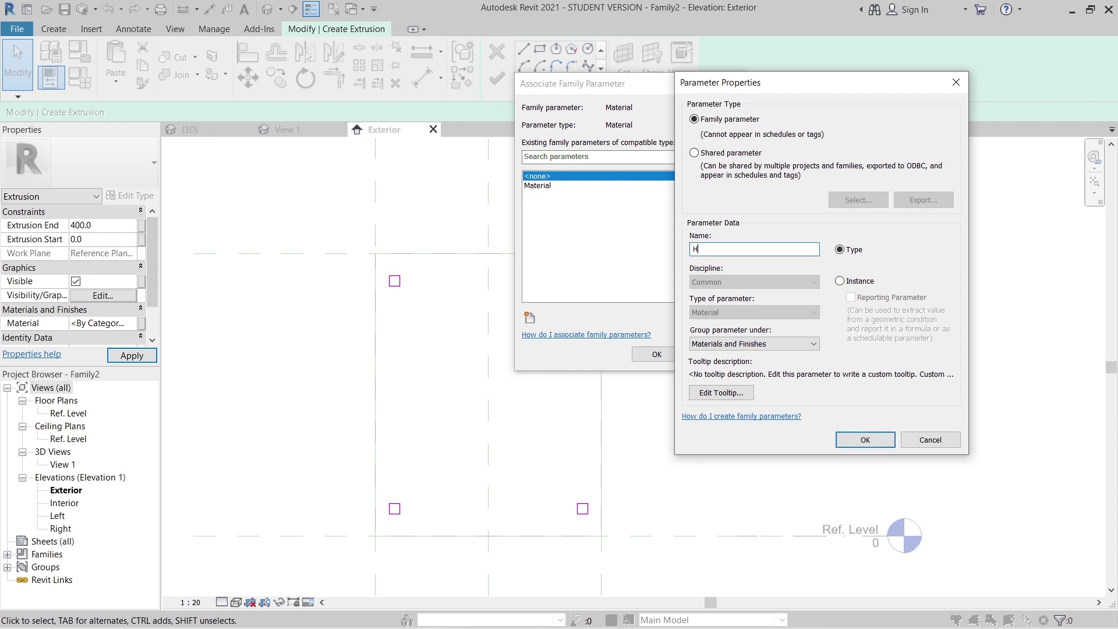
pyautogui.click(861, 434)
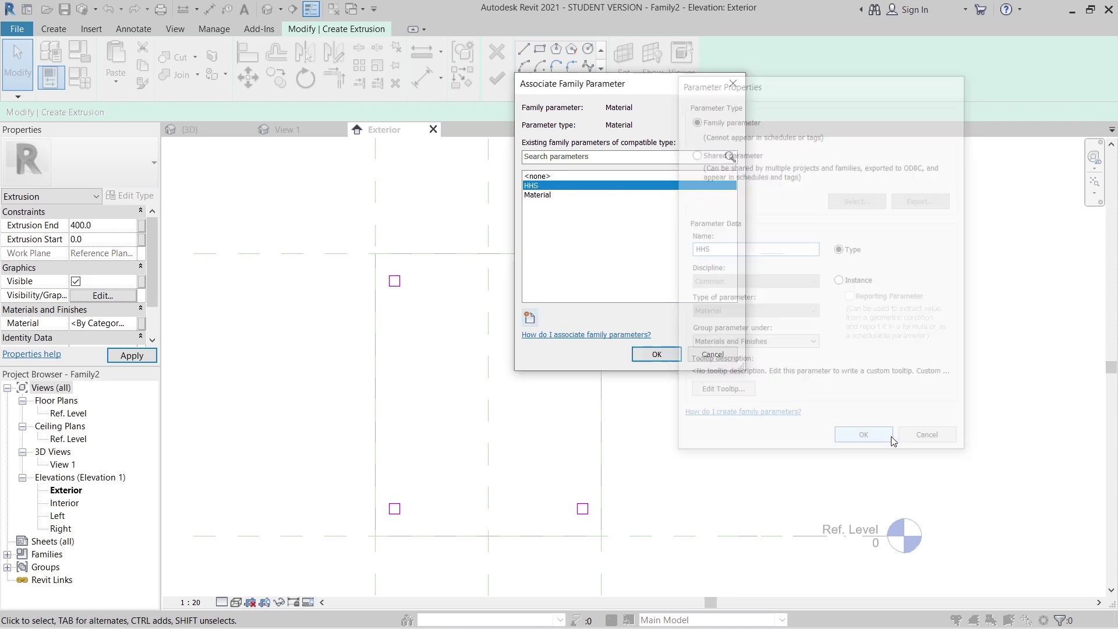
pyautogui.click(655, 354)
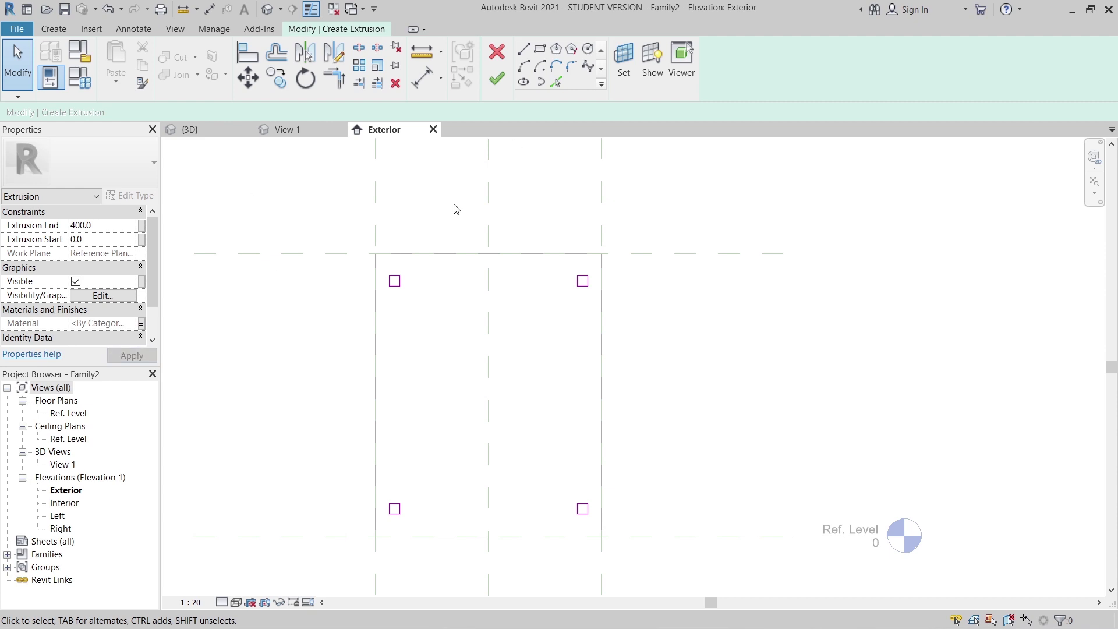
pyautogui.click(498, 81)
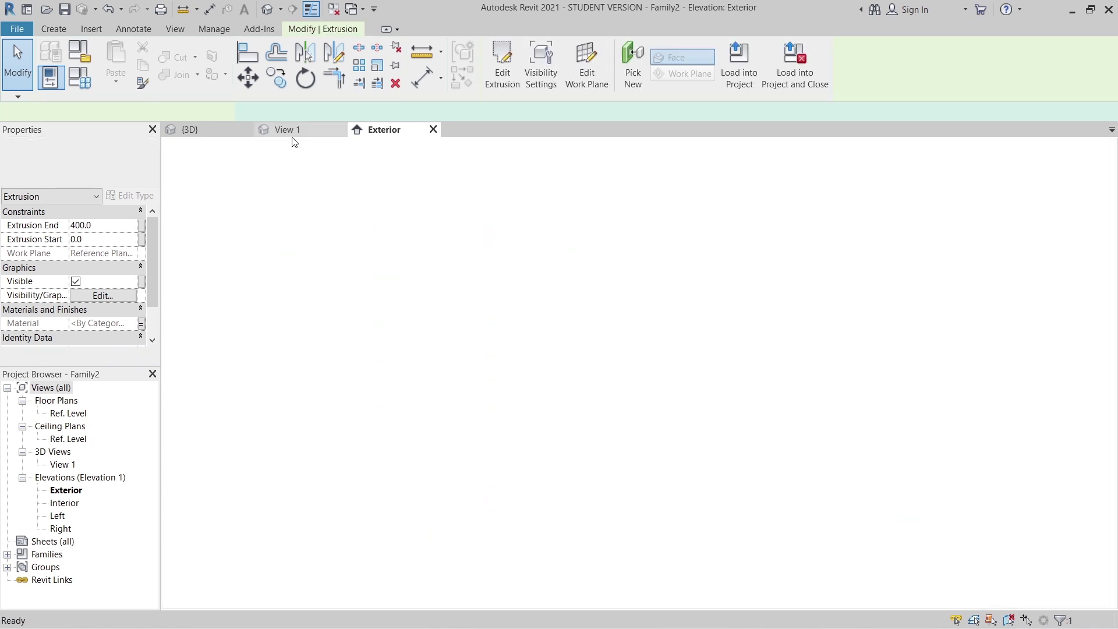
# - Join the thin panel geometry with the four corner extrusions in the family's 3D view
pyautogui.click(291, 132)
pyautogui.moveTo(466, 211); pyautogui.dragTo(491, 294, button='middle')
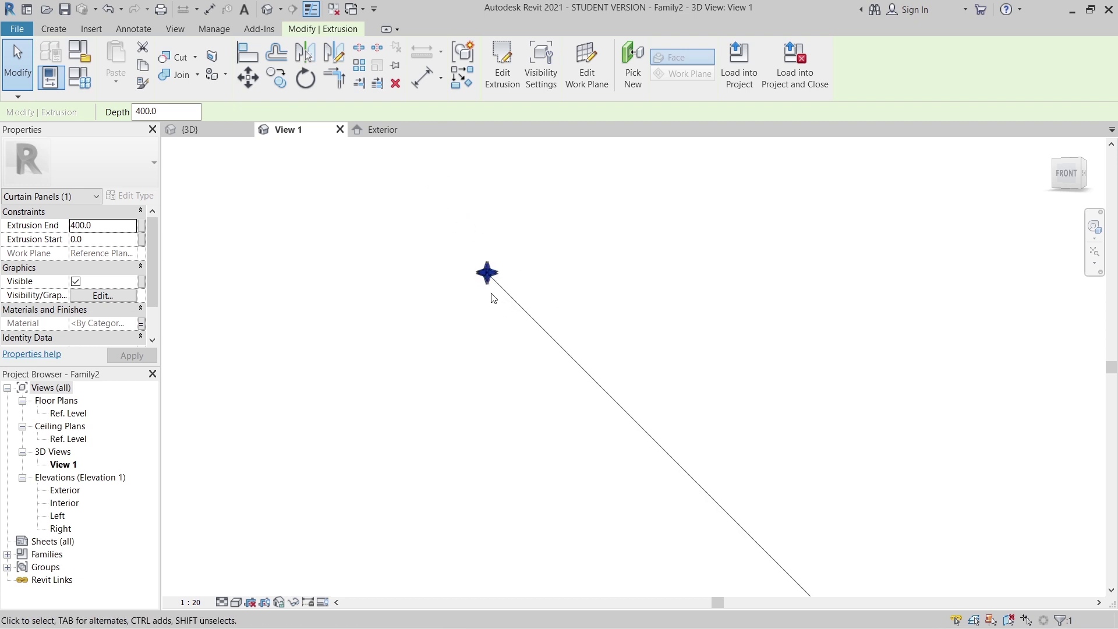
pyautogui.scroll(5, 470, 257)
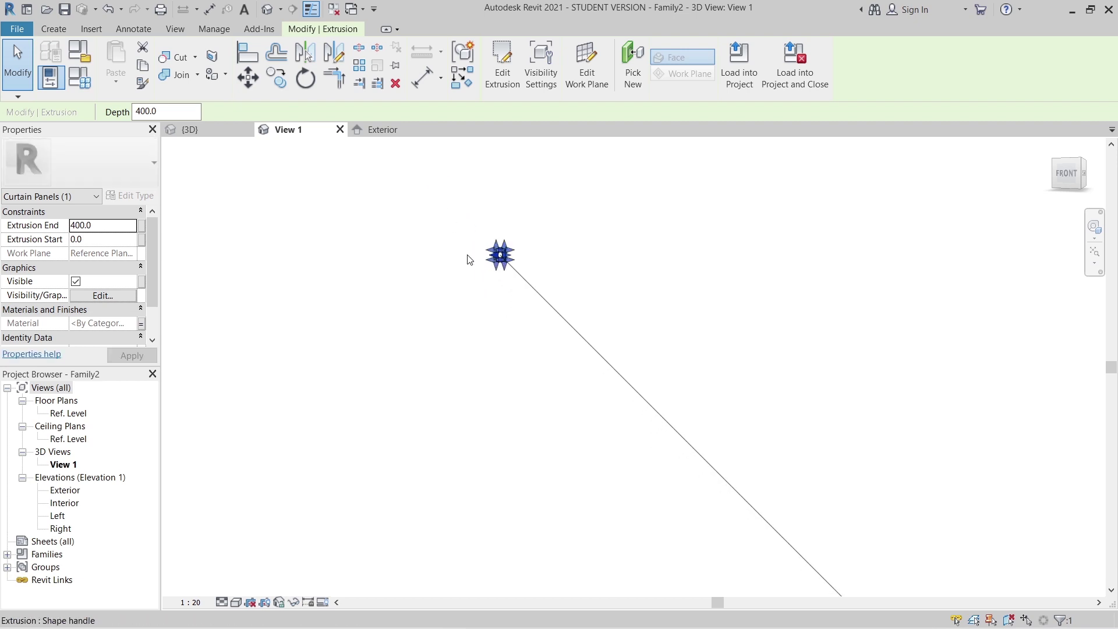
pyautogui.click(851, 299)
pyautogui.keyDown('shift'); pyautogui.moveTo(851, 305); pyautogui.dragTo(633, 274, button='middle'); pyautogui.keyUp('shift')
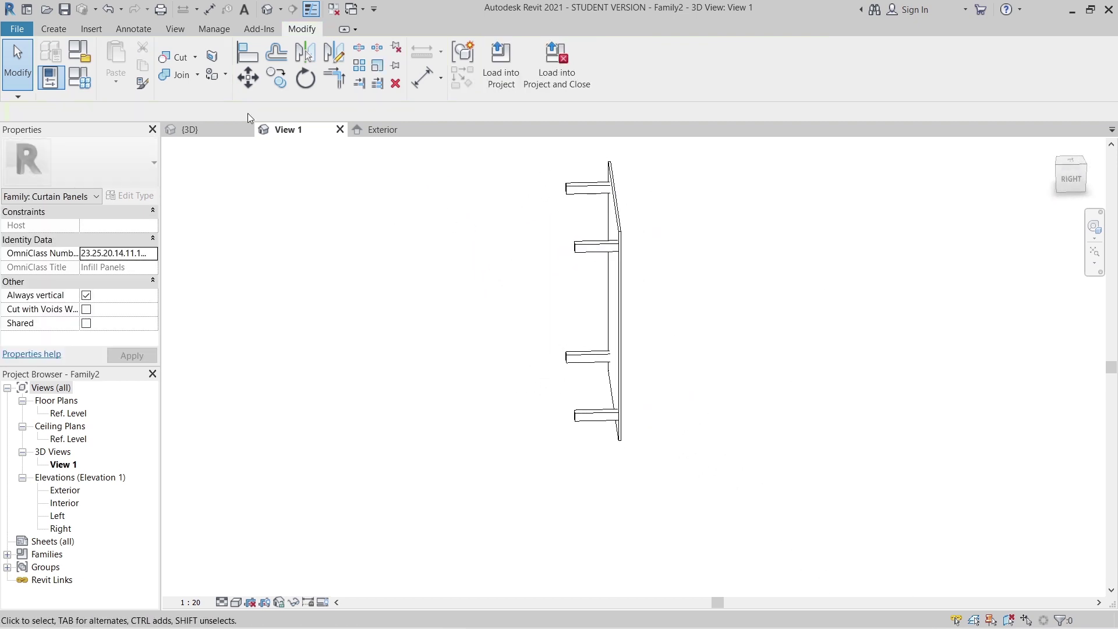
pyautogui.click(181, 74)
pyautogui.click(613, 222)
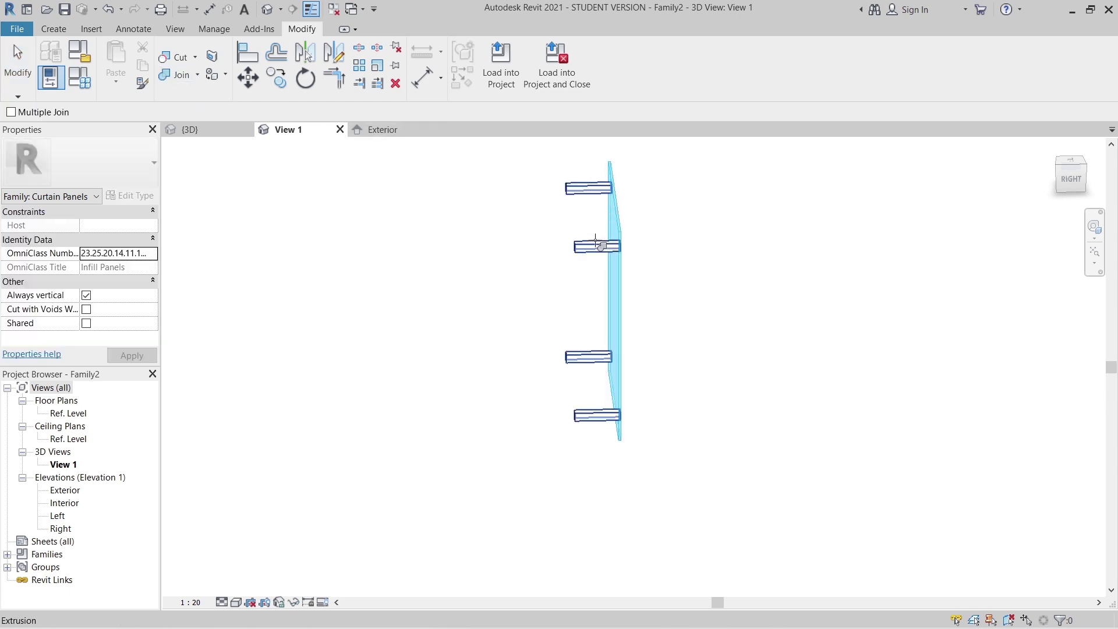
pyautogui.click(588, 247)
pyautogui.keyDown('shift'); pyautogui.moveTo(742, 269); pyautogui.dragTo(673, 280, button='middle'); pyautogui.keyUp('shift')
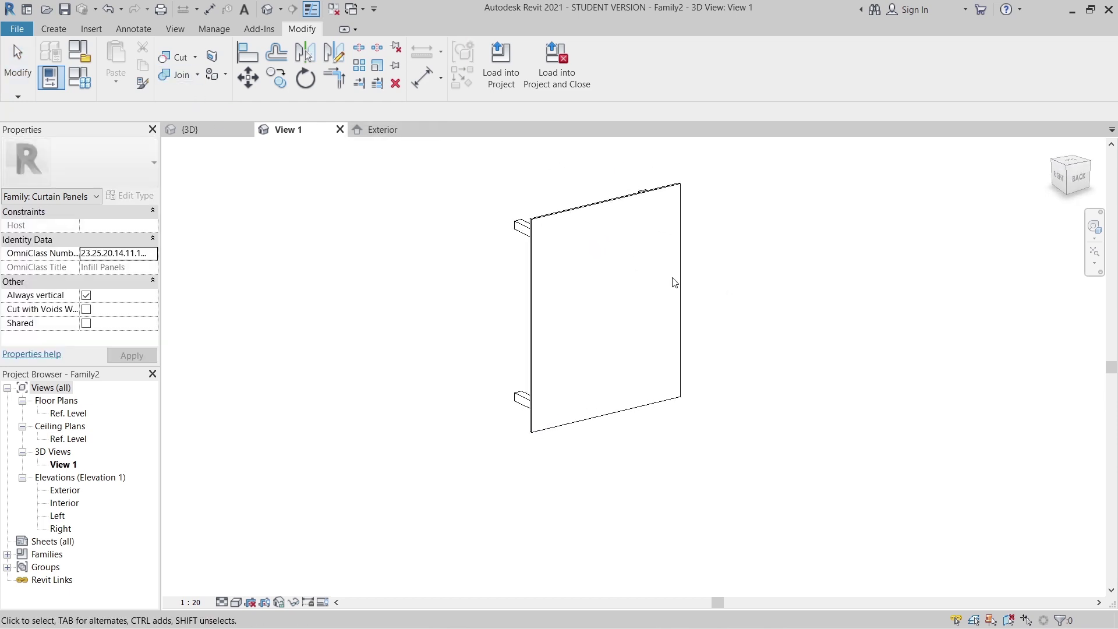
pyautogui.press('Escape')
# - Load the finished curtain panel family into the facade project
pyautogui.scroll(-1, 751, 380)
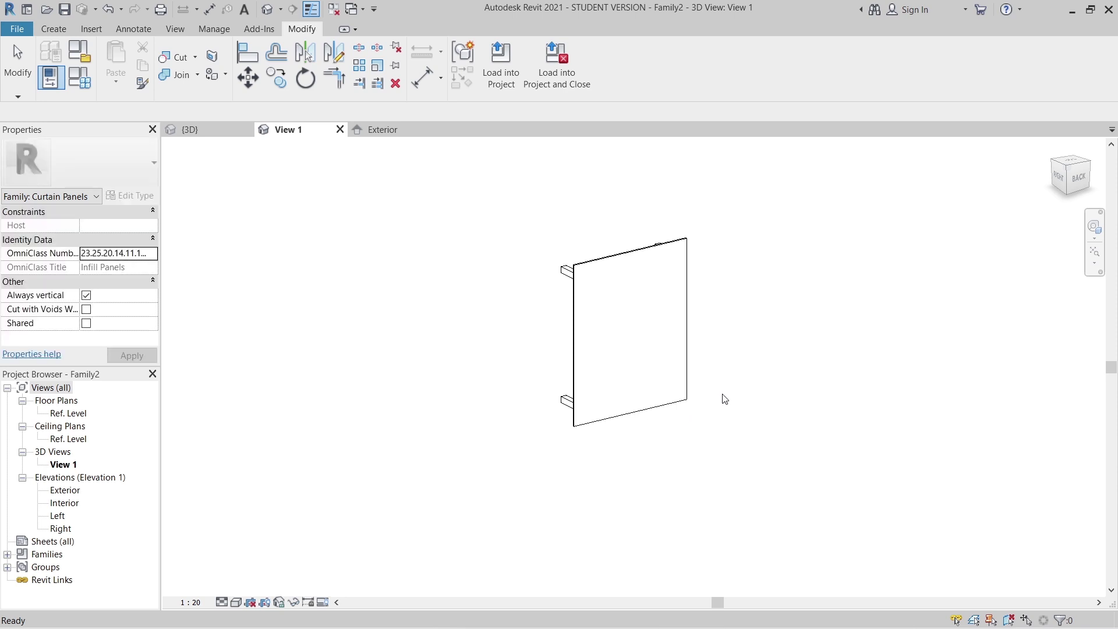
pyautogui.scroll(-2, 745, 379)
pyautogui.keyDown('shift'); pyautogui.moveTo(770, 353); pyautogui.dragTo(583, 221, button='middle'); pyautogui.keyUp('shift')
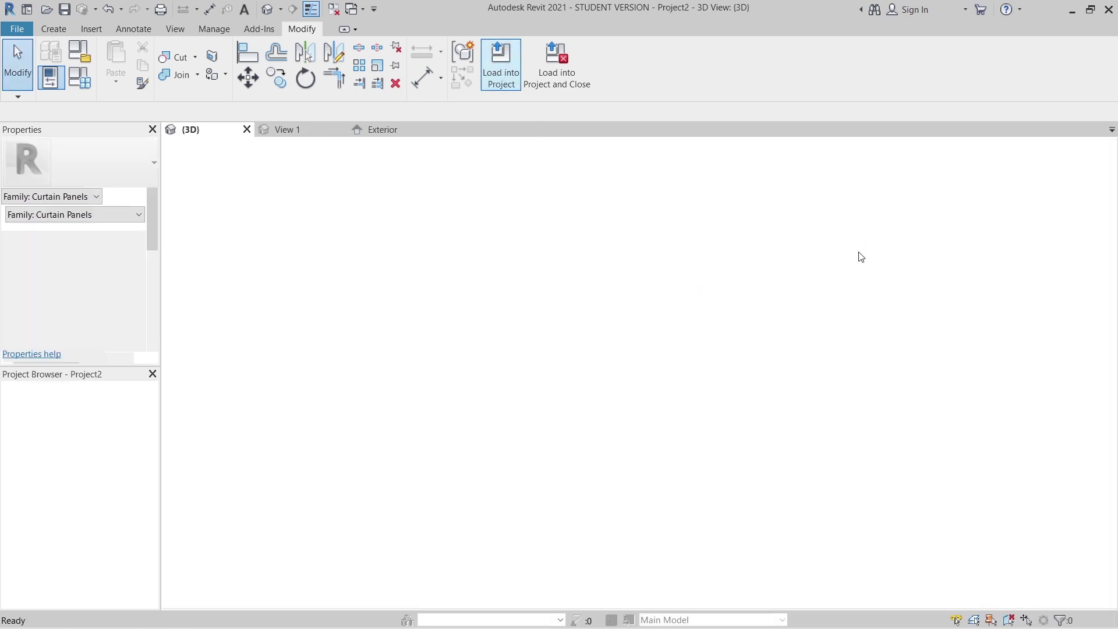
# - Set the curtain panel of the F6 curtain wall type to Family2 : Family2 and apply it
pyautogui.click(720, 331)
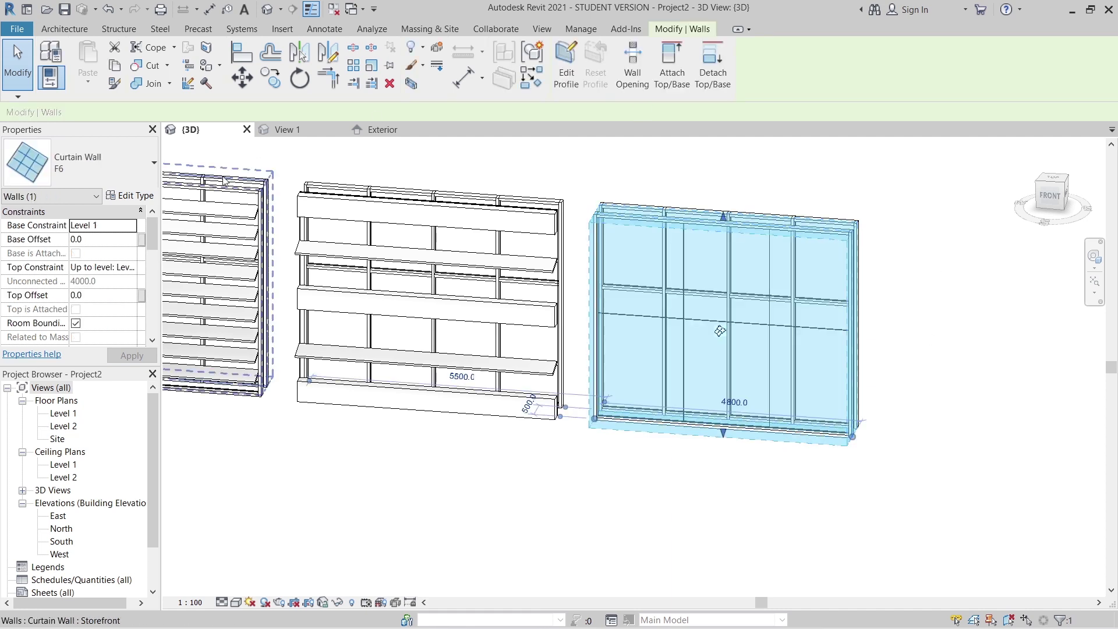
pyautogui.click(131, 198)
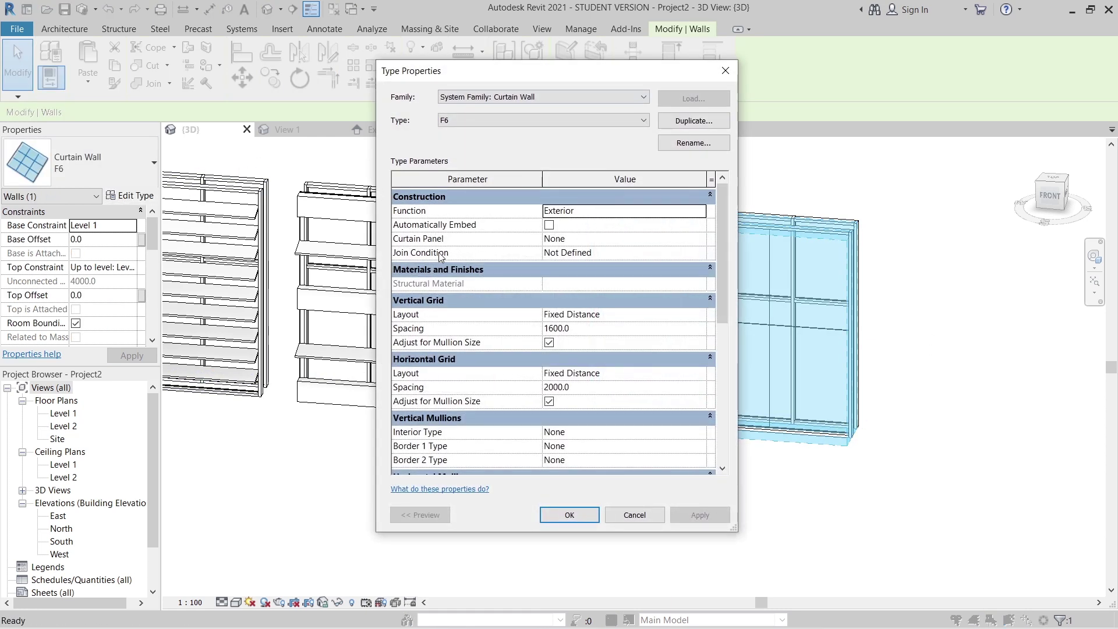
pyautogui.click(699, 239)
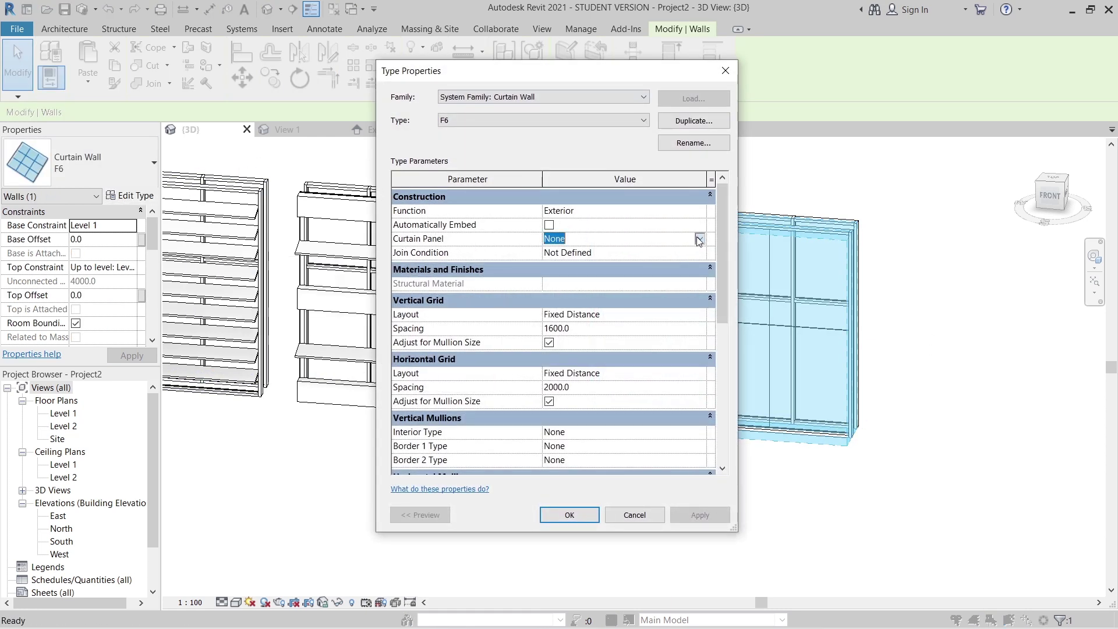
pyautogui.click(699, 239)
pyautogui.scroll(-4, 594, 308)
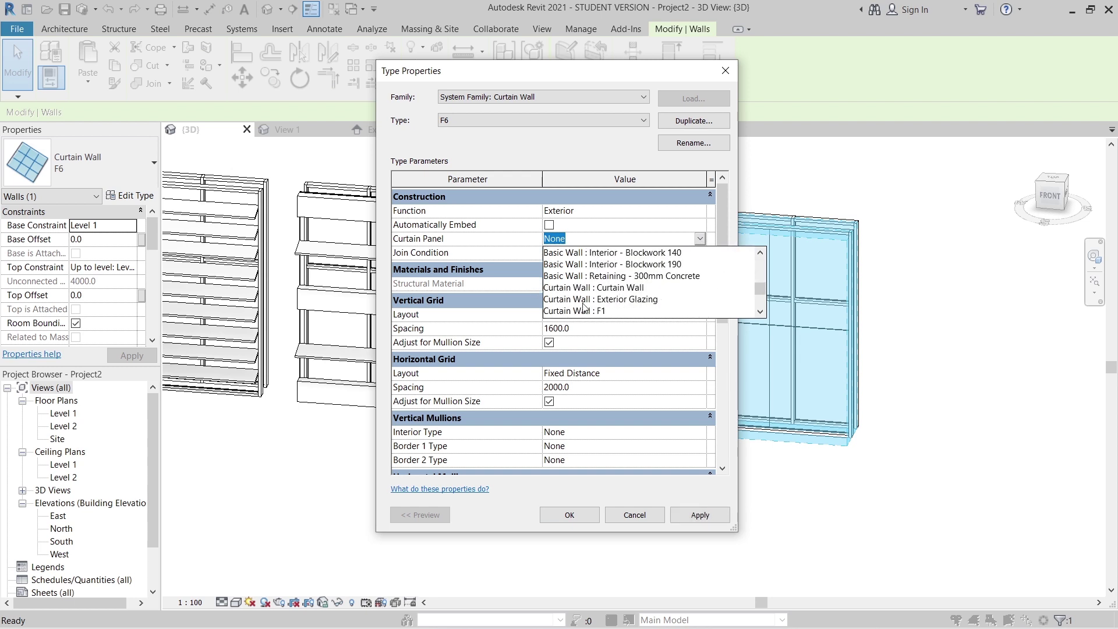
pyautogui.scroll(5, 635, 301)
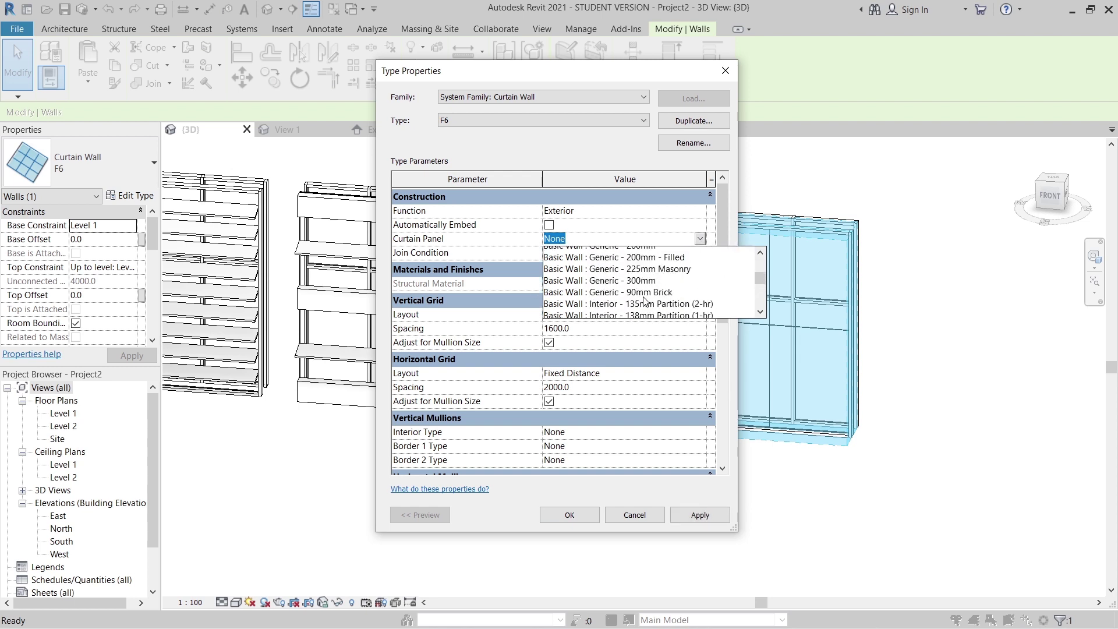
pyautogui.scroll(3, 651, 302)
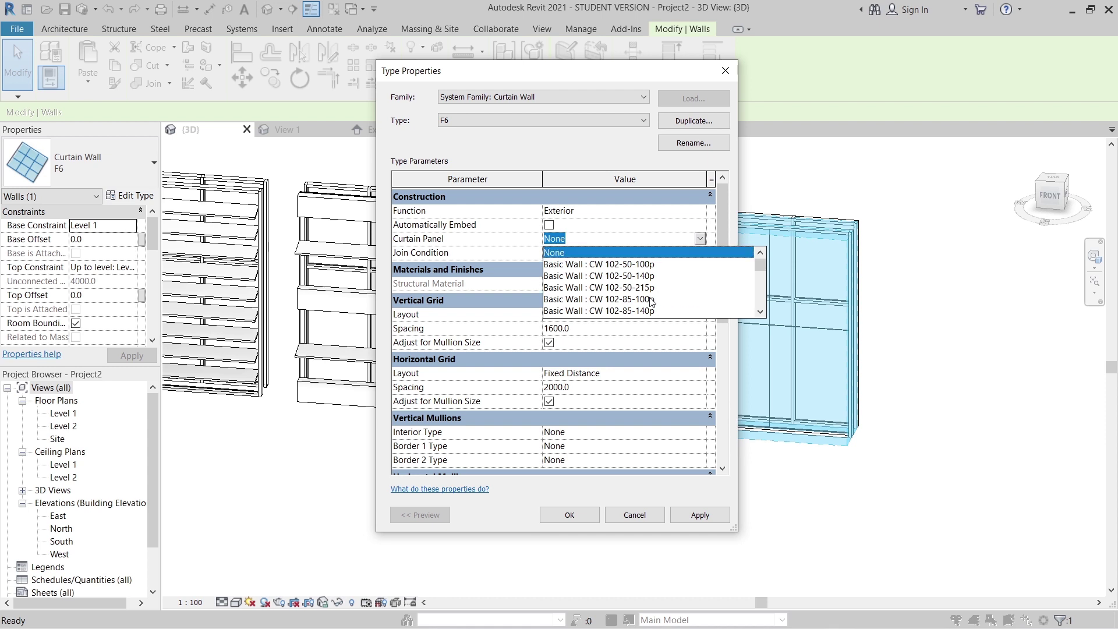
pyautogui.scroll(-5, 651, 302)
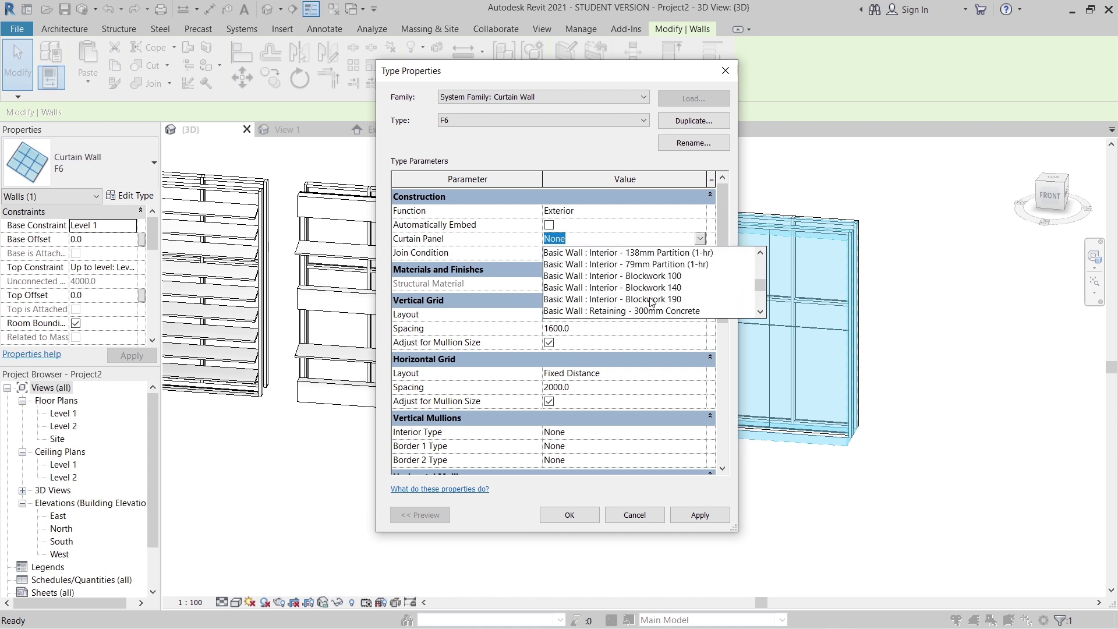
pyautogui.scroll(-2, 609, 313)
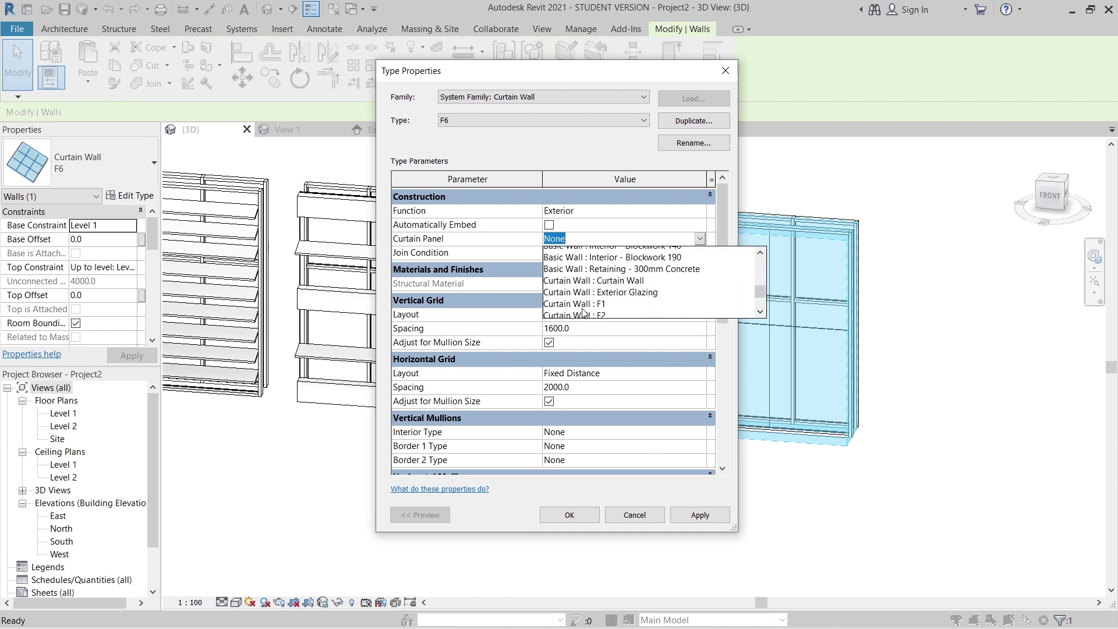
pyautogui.scroll(-1, 617, 306)
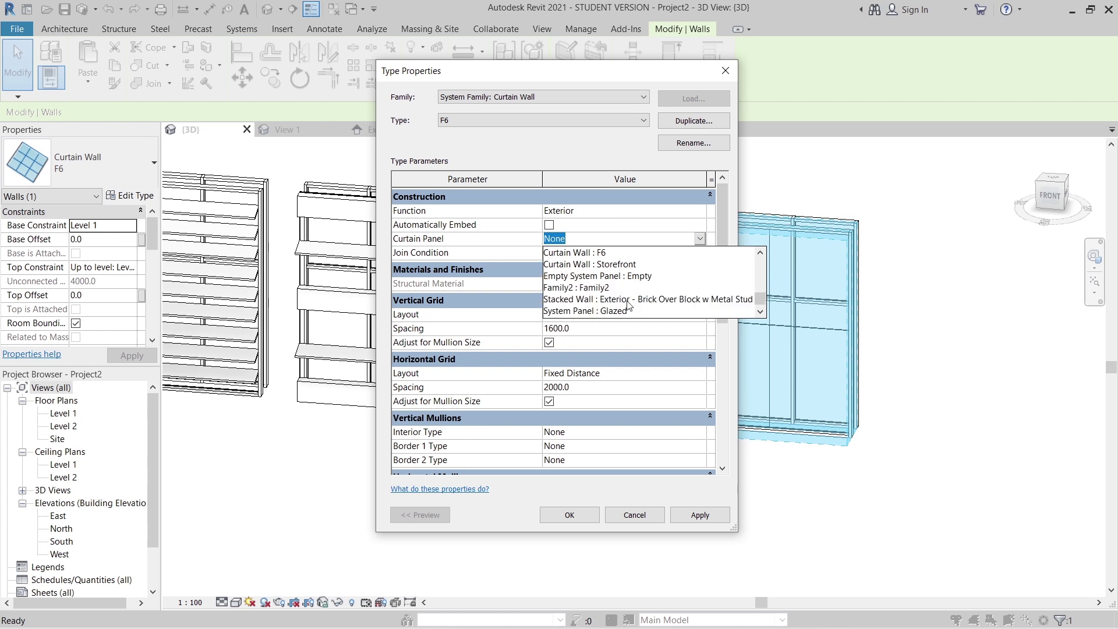
pyautogui.click(588, 287)
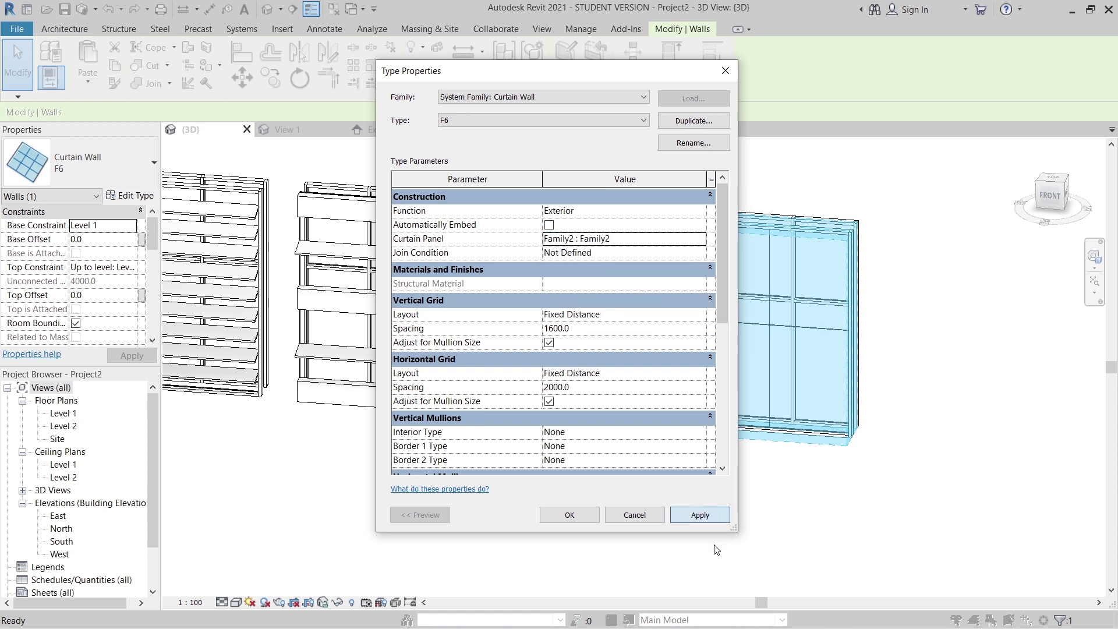
pyautogui.click(569, 514)
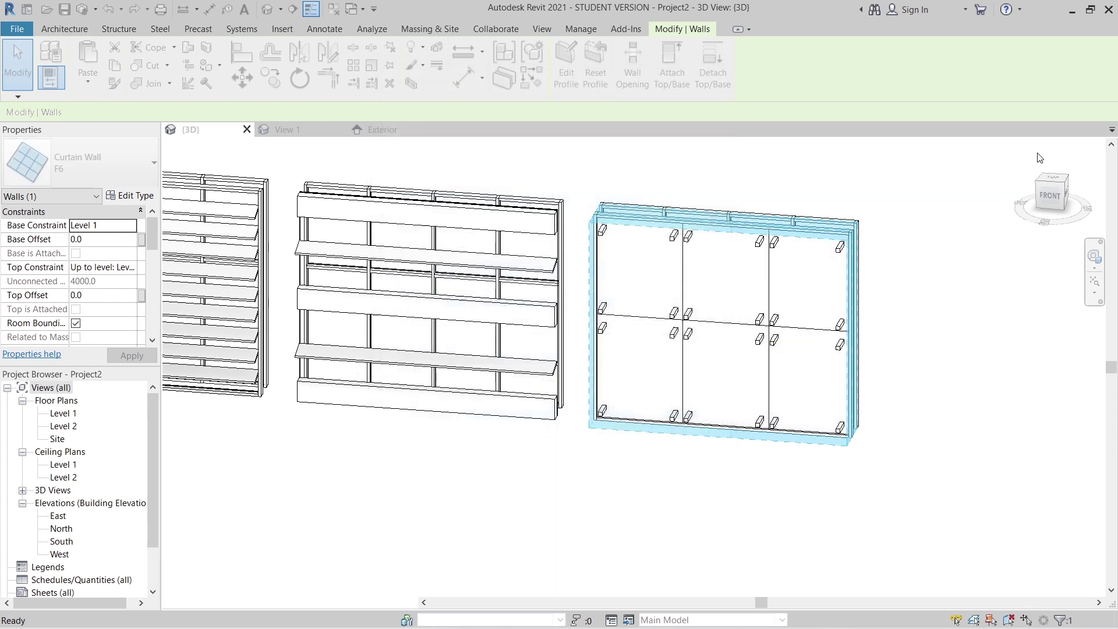
# - Rotate the F6 front wall half a turn about its centre in top view so its corner posts face the rear wall
pyautogui.click(1053, 184)
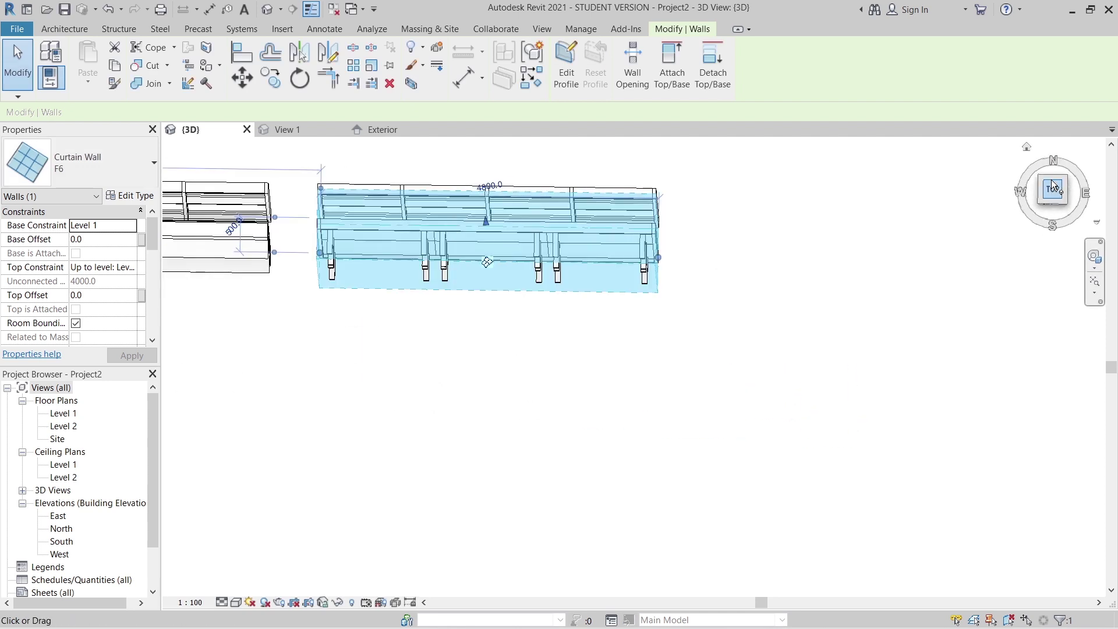
pyautogui.click(309, 89)
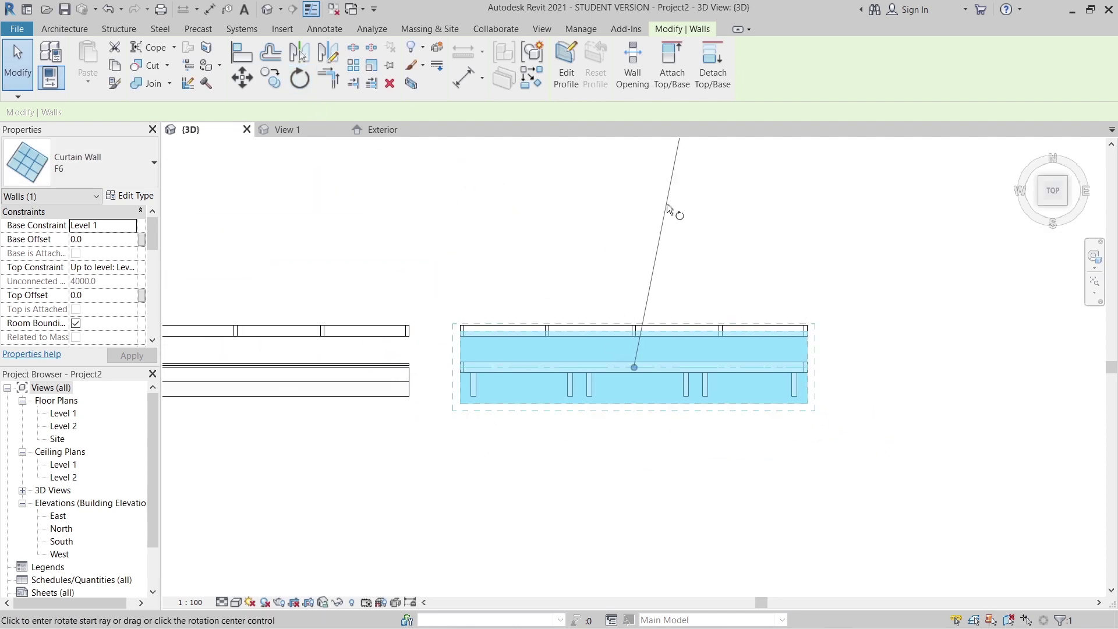
pyautogui.click(637, 200)
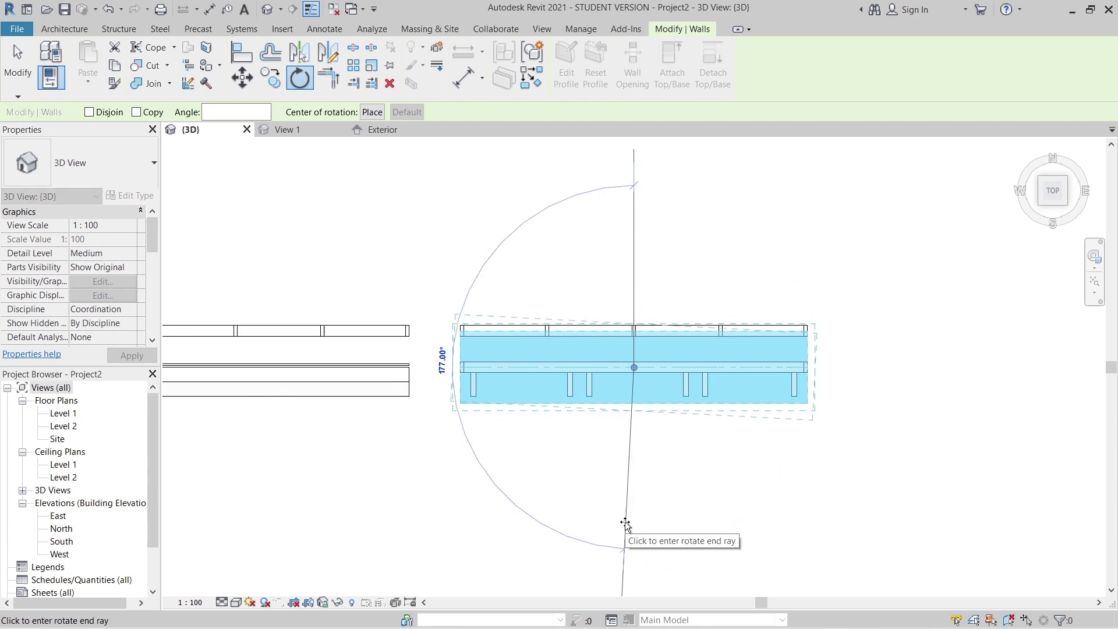
pyautogui.click(633, 524)
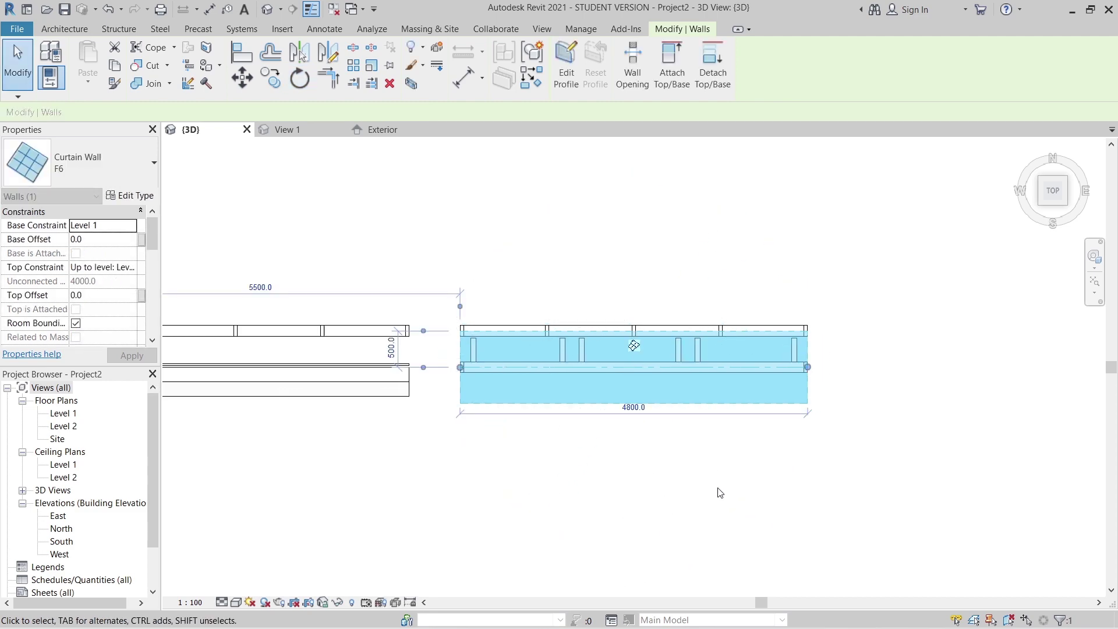
pyautogui.press('Escape')
# - Examine all the double-layer facade bays in the 3D view, from F6 back to the first bay
pyautogui.keyDown('shift'); pyautogui.moveTo(706, 497); pyautogui.dragTo(606, 464, button='middle'); pyautogui.keyUp('shift')
pyautogui.moveTo(624, 369); pyautogui.dragTo(653, 510, button='middle')
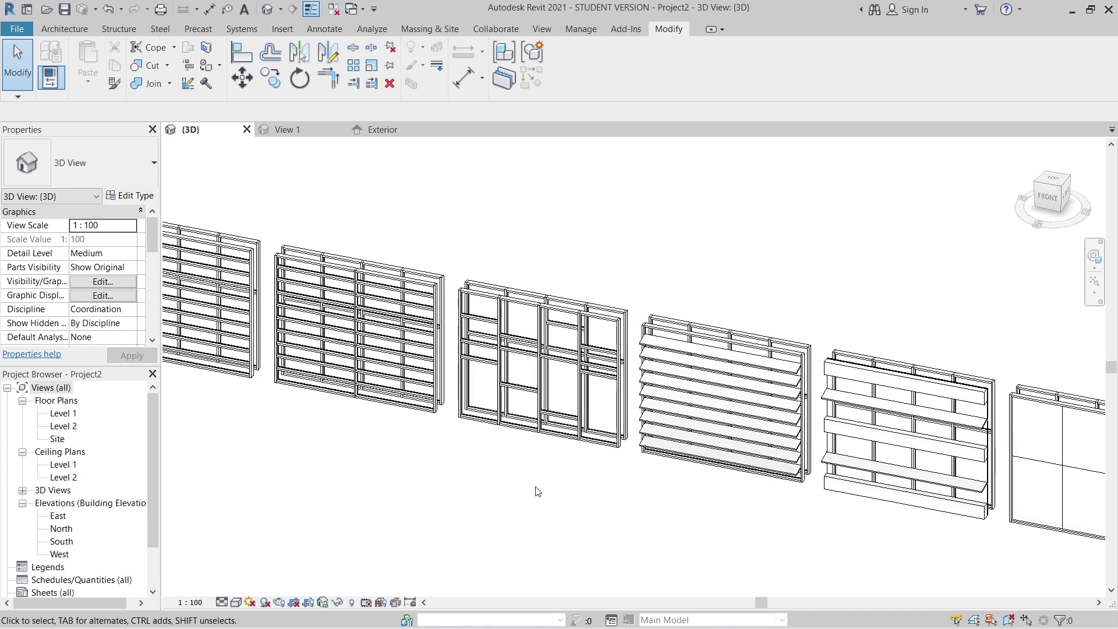
pyautogui.moveTo(616, 285); pyautogui.dragTo(769, 331, button='middle')
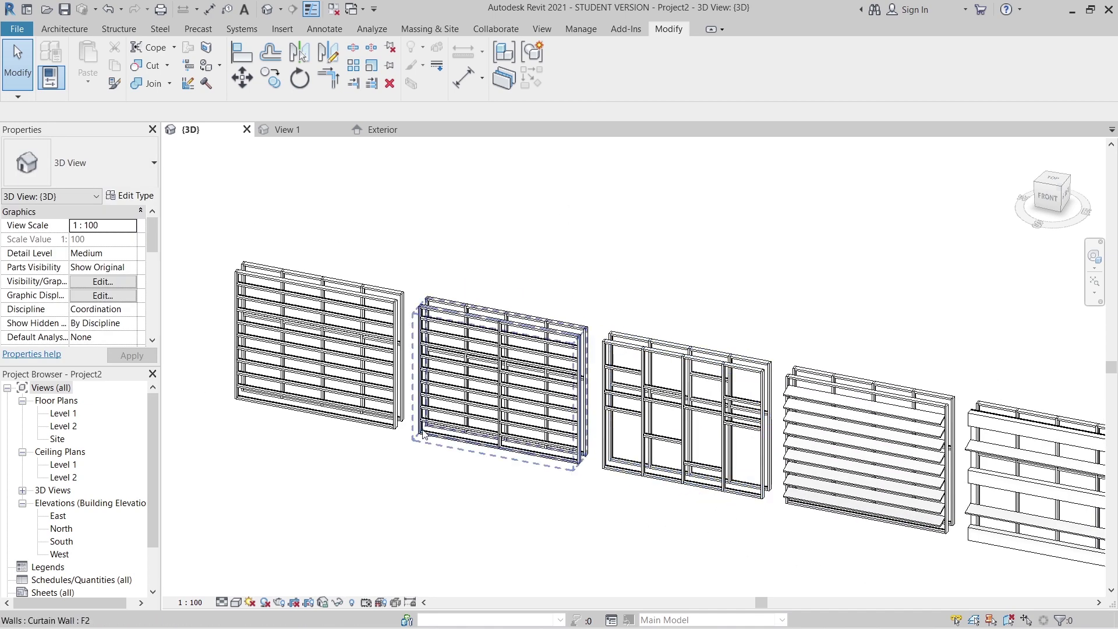
pyautogui.moveTo(296, 460); pyautogui.dragTo(370, 494, button='middle')
pyautogui.scroll(-4, 591, 314)
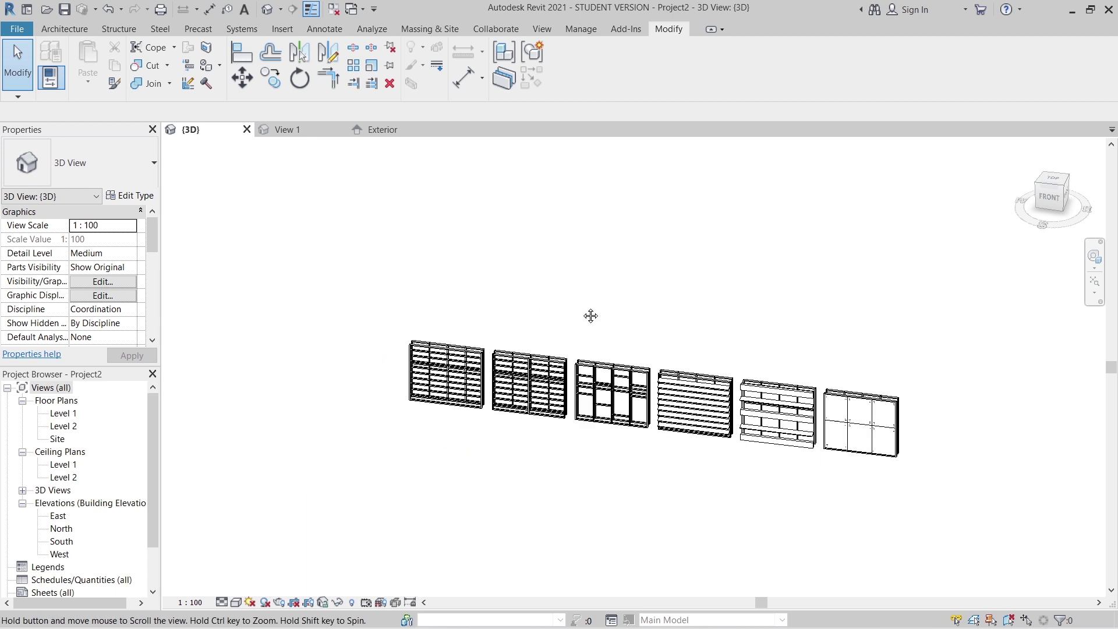
pyautogui.keyDown('shift'); pyautogui.moveTo(590, 315); pyautogui.dragTo(764, 280, button='middle'); pyautogui.keyUp('shift')
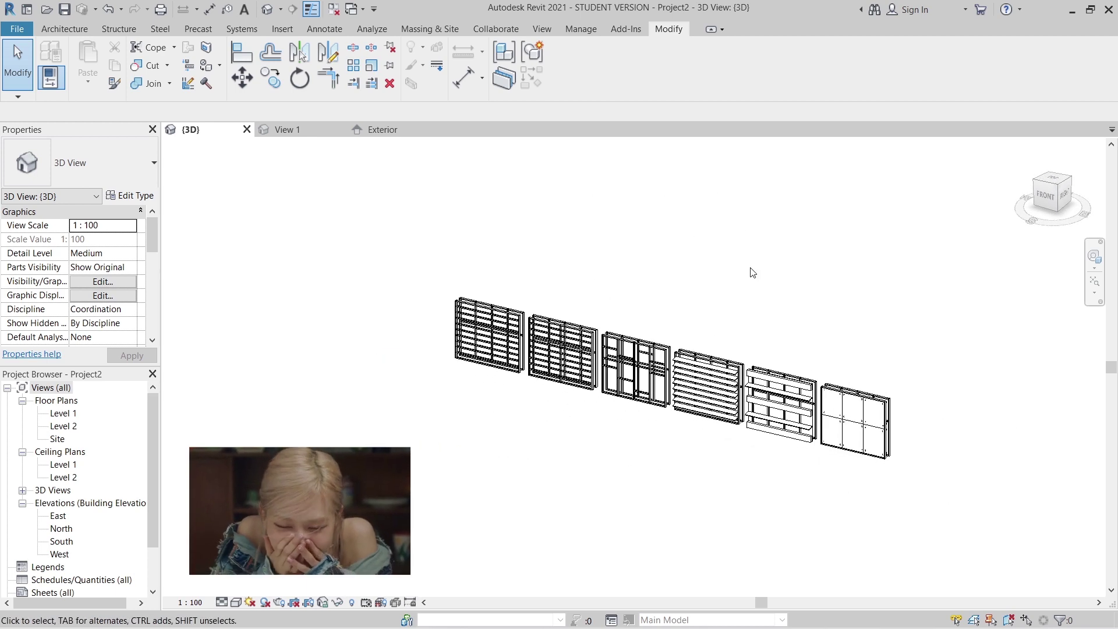